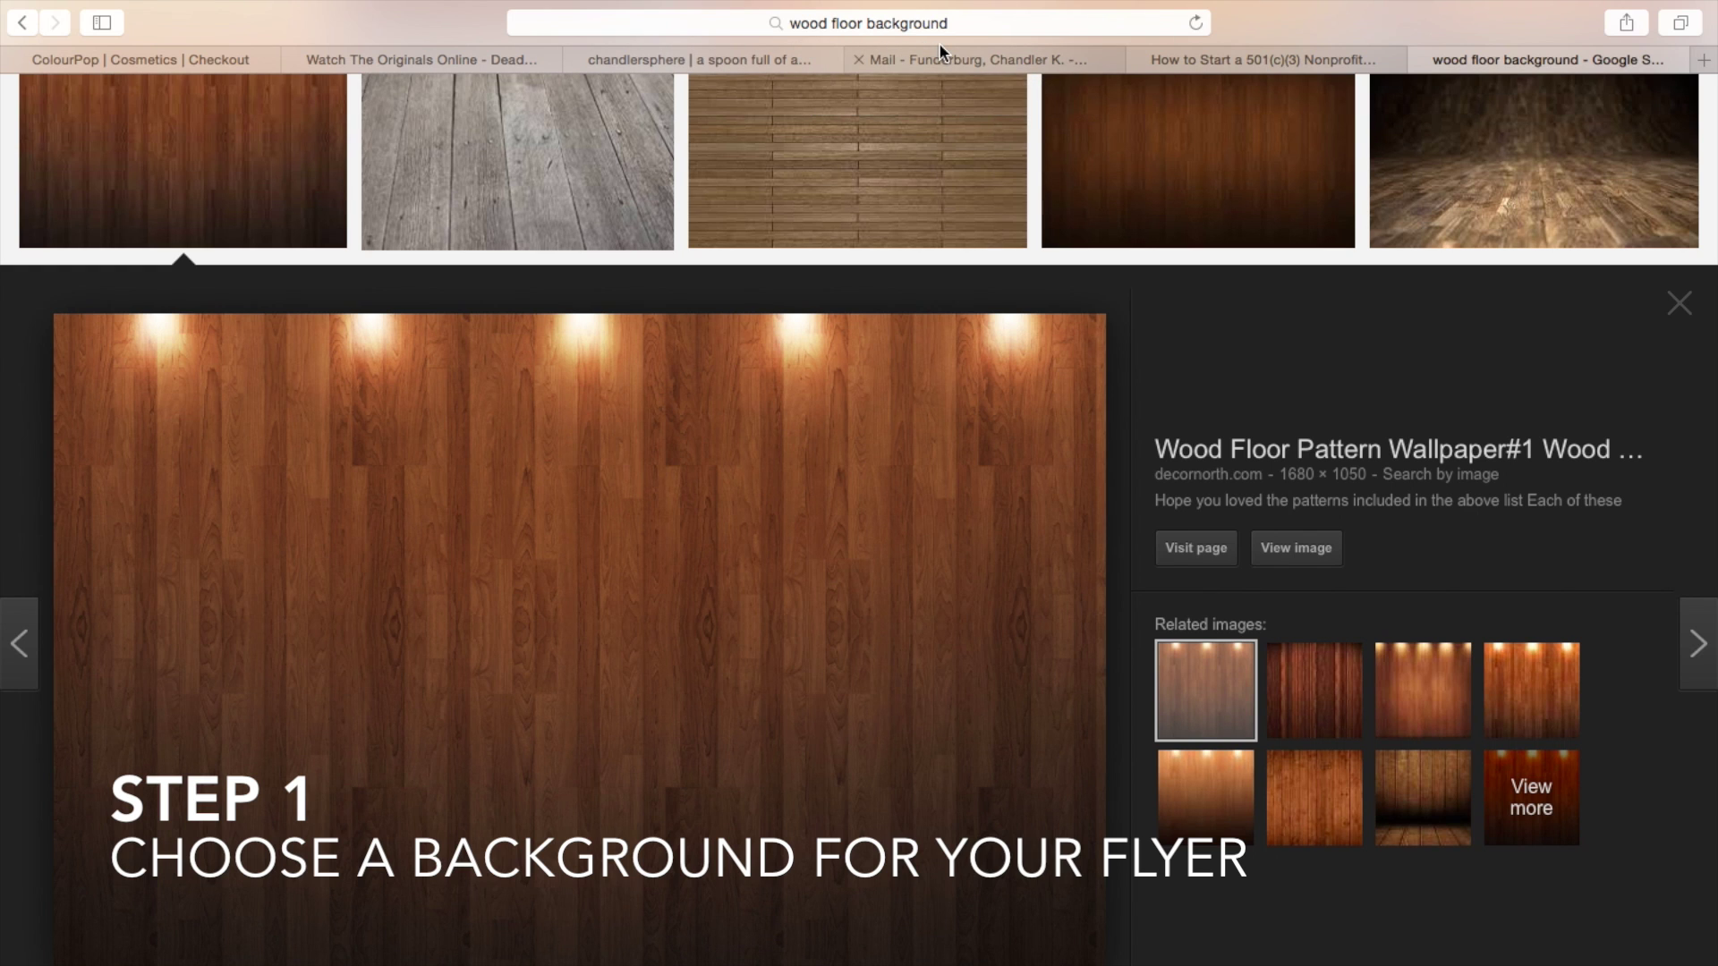
# - Save the Safari wood floor preview image to the Desktop as WoodFloor, replacing the old file
pyautogui.rightClick(892, 460)
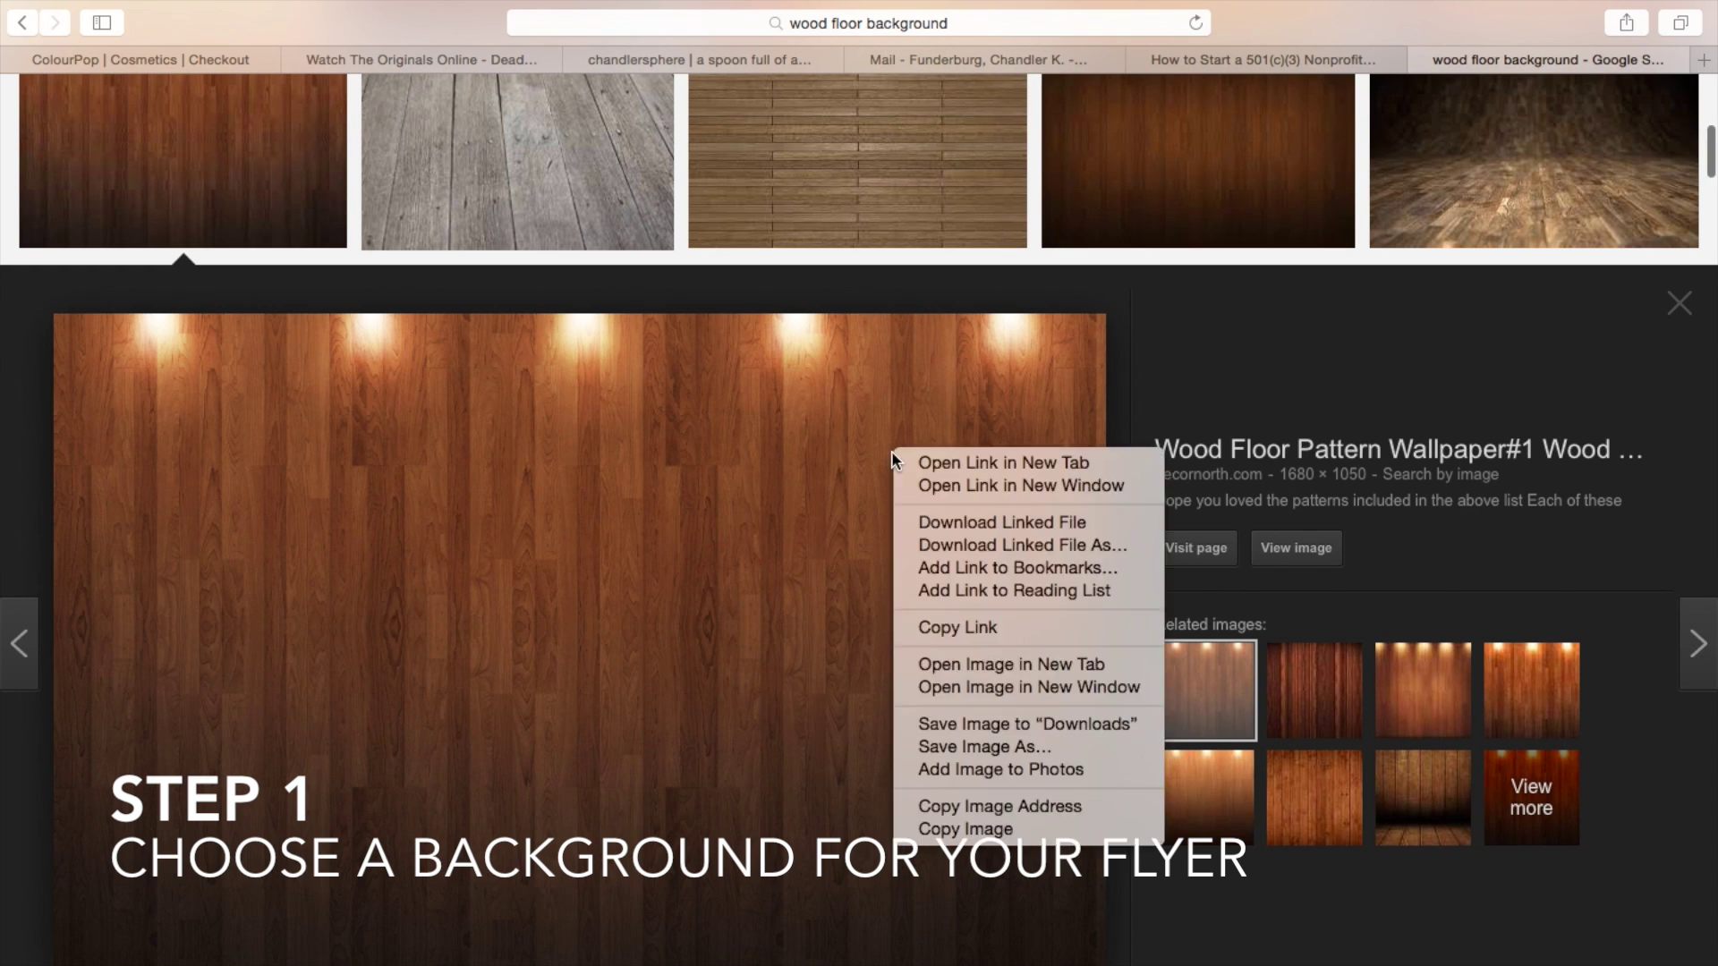
pyautogui.click(994, 746)
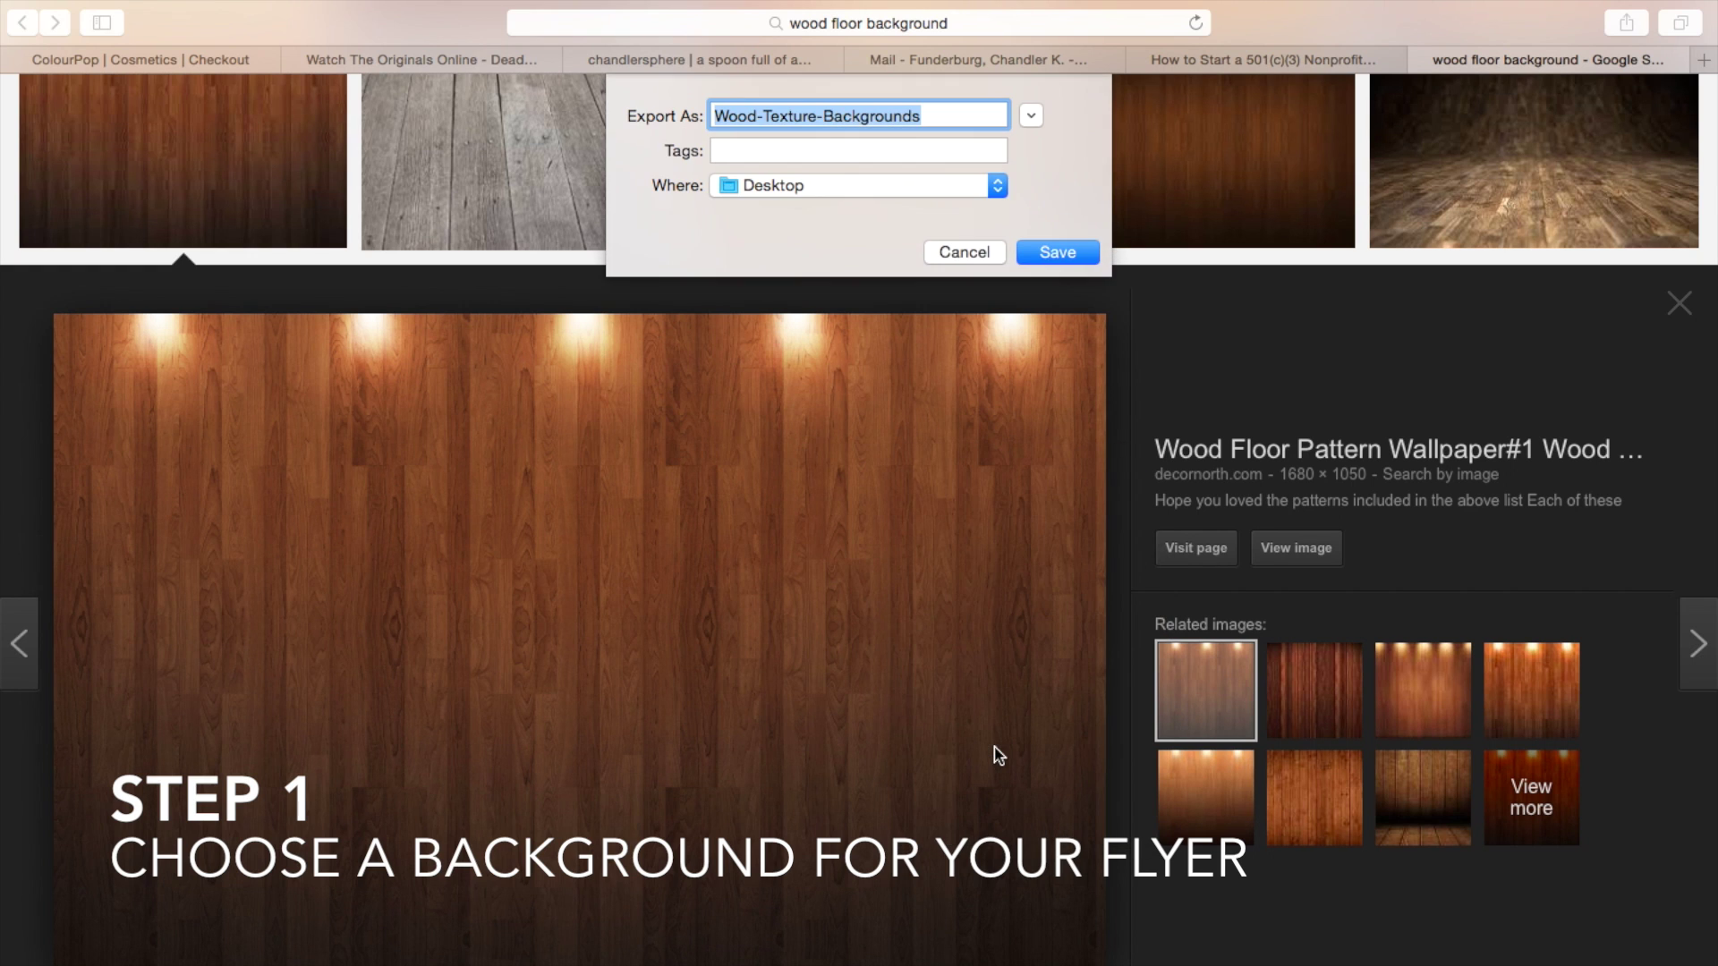
pyautogui.write('WoodFloor')
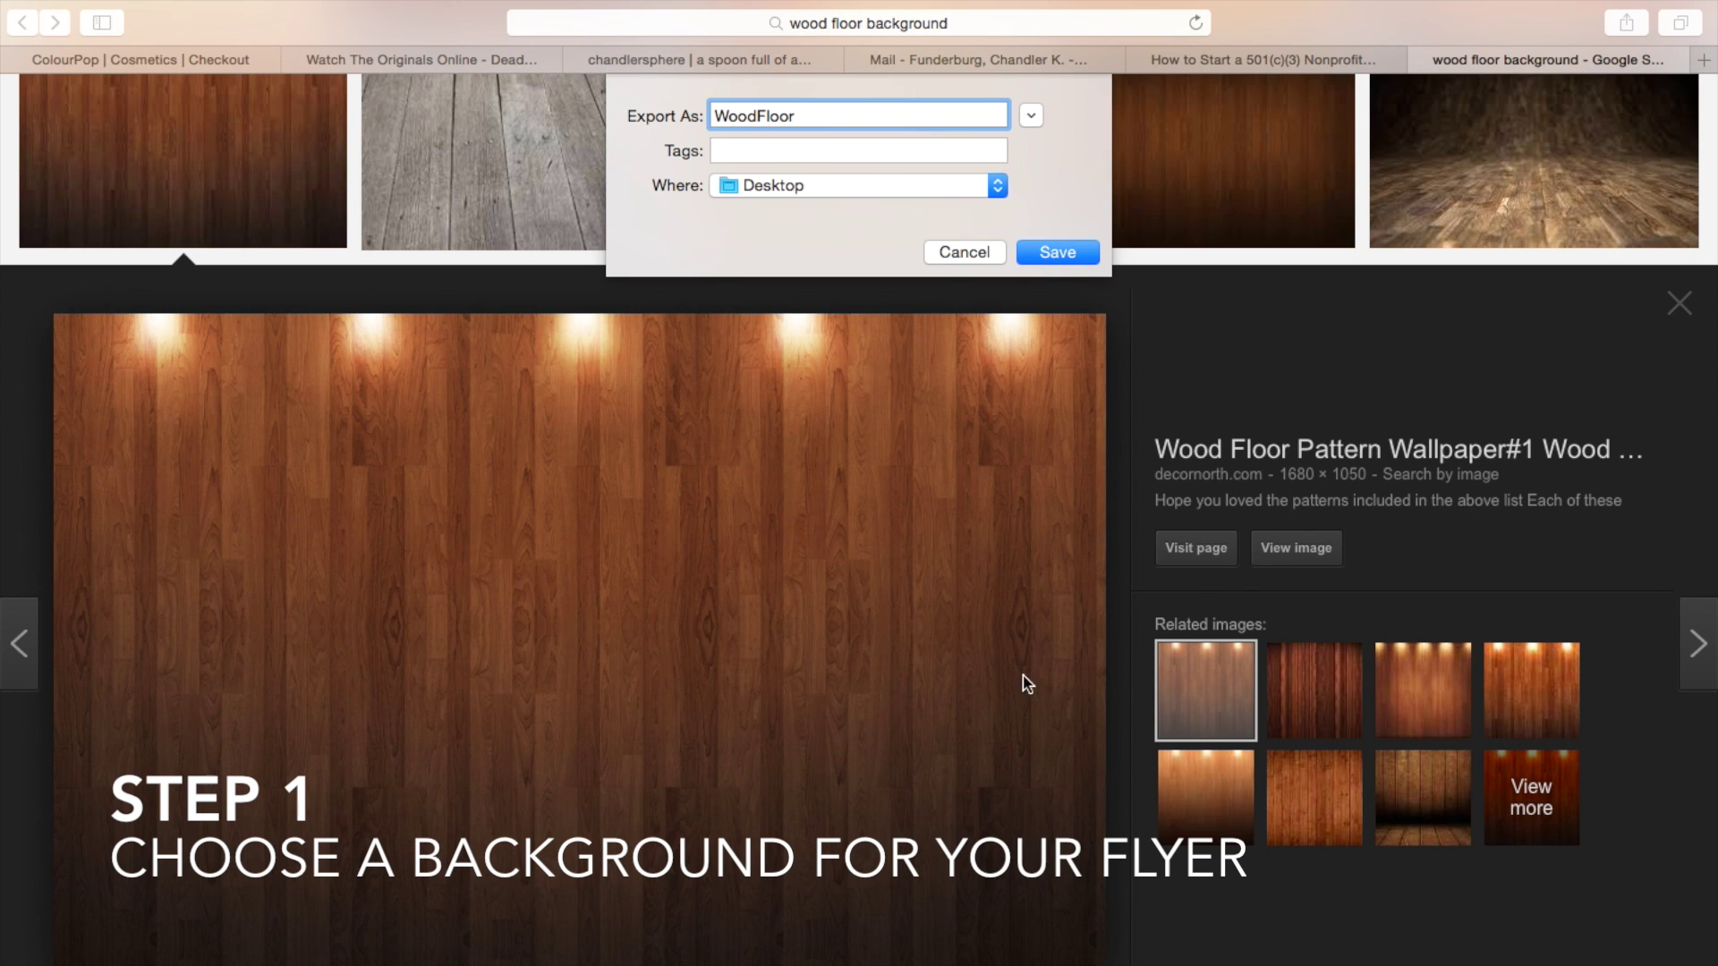
pyautogui.click(1057, 250)
pyautogui.click(1043, 217)
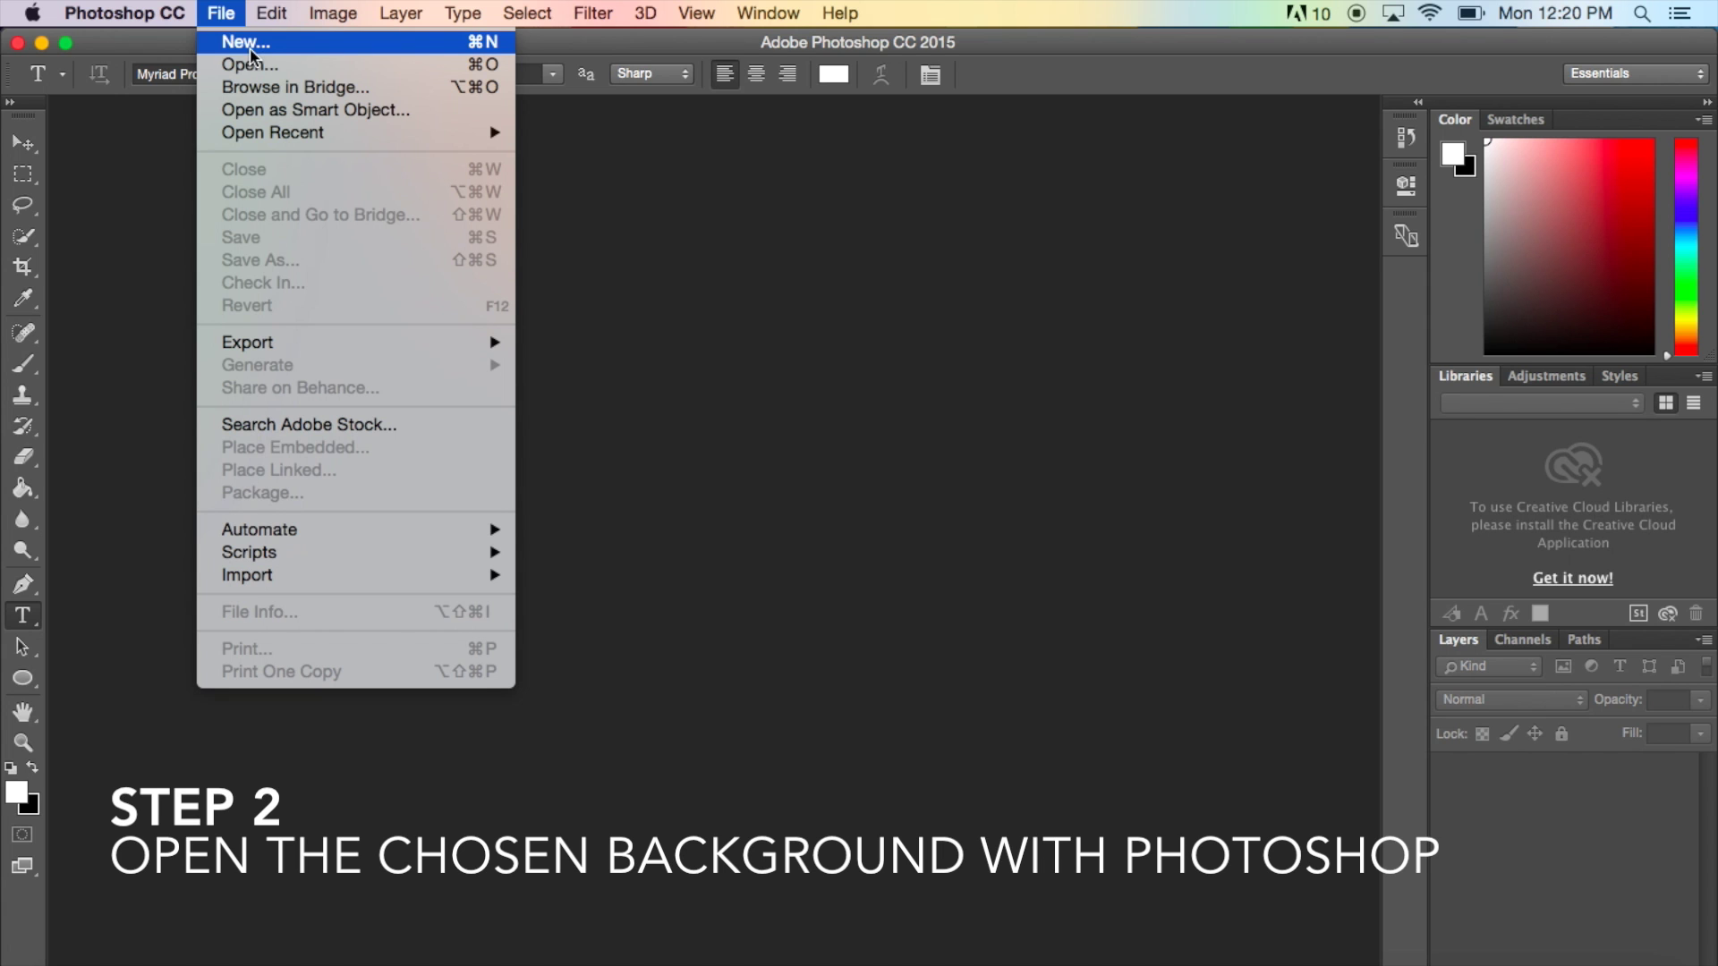
# - Open WoodFloor from the Desktop in Photoshop
pyautogui.click(254, 68)
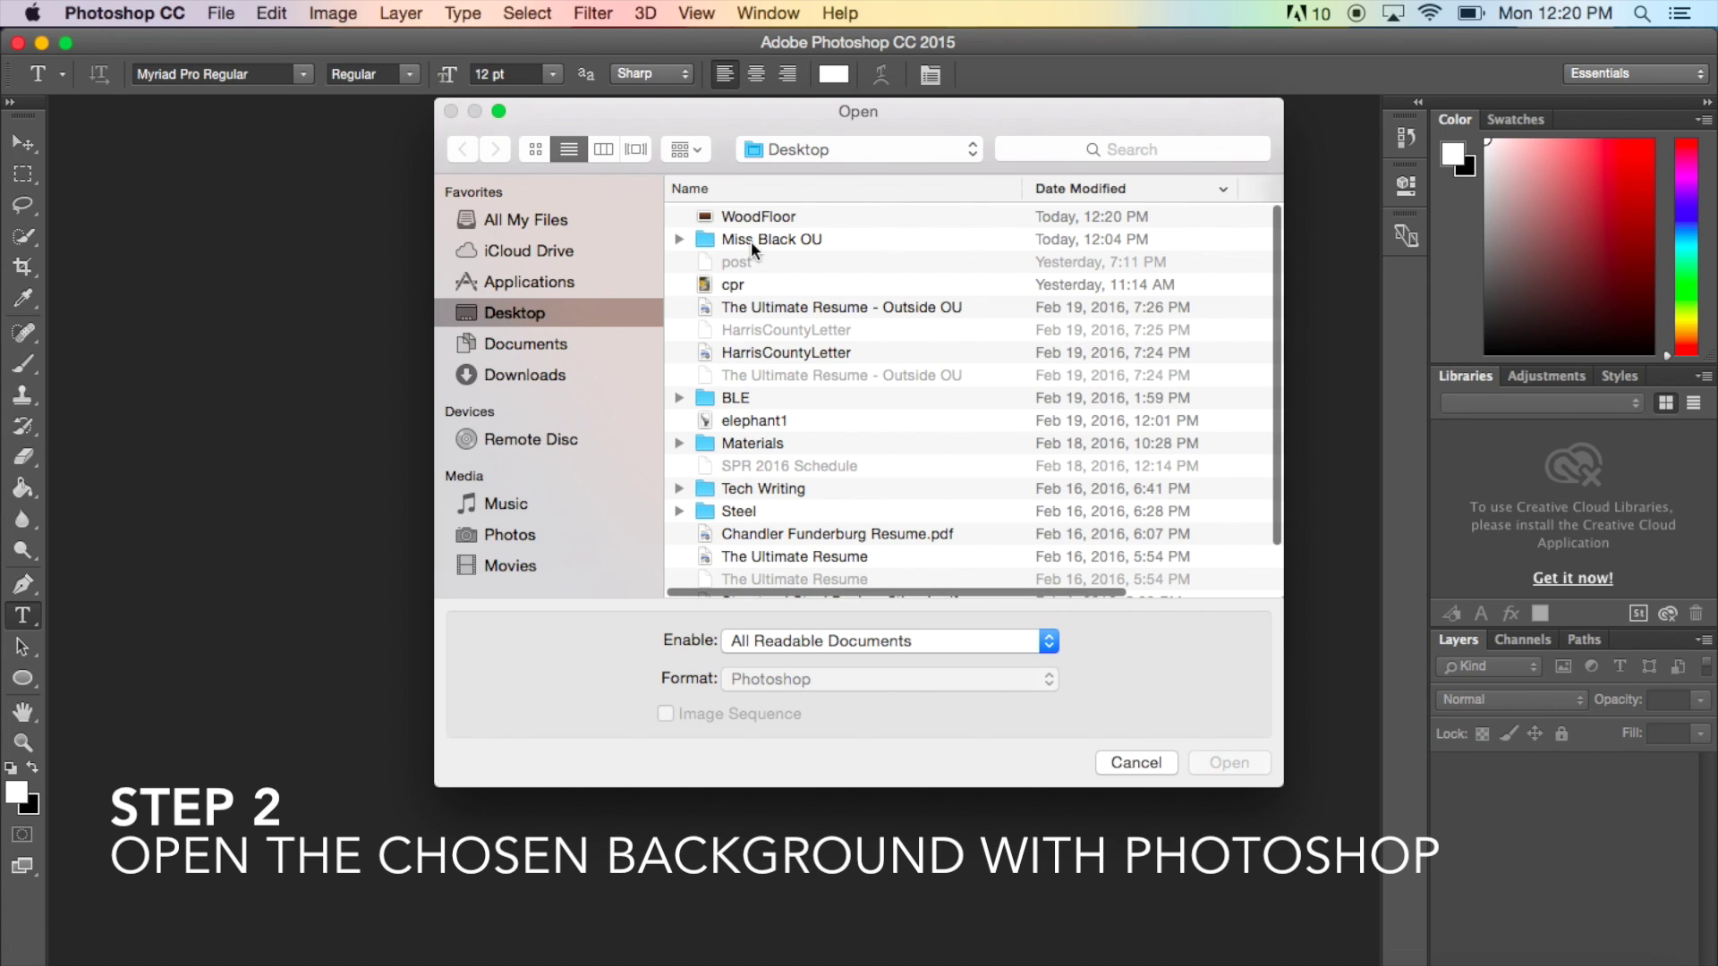
pyautogui.click(762, 217)
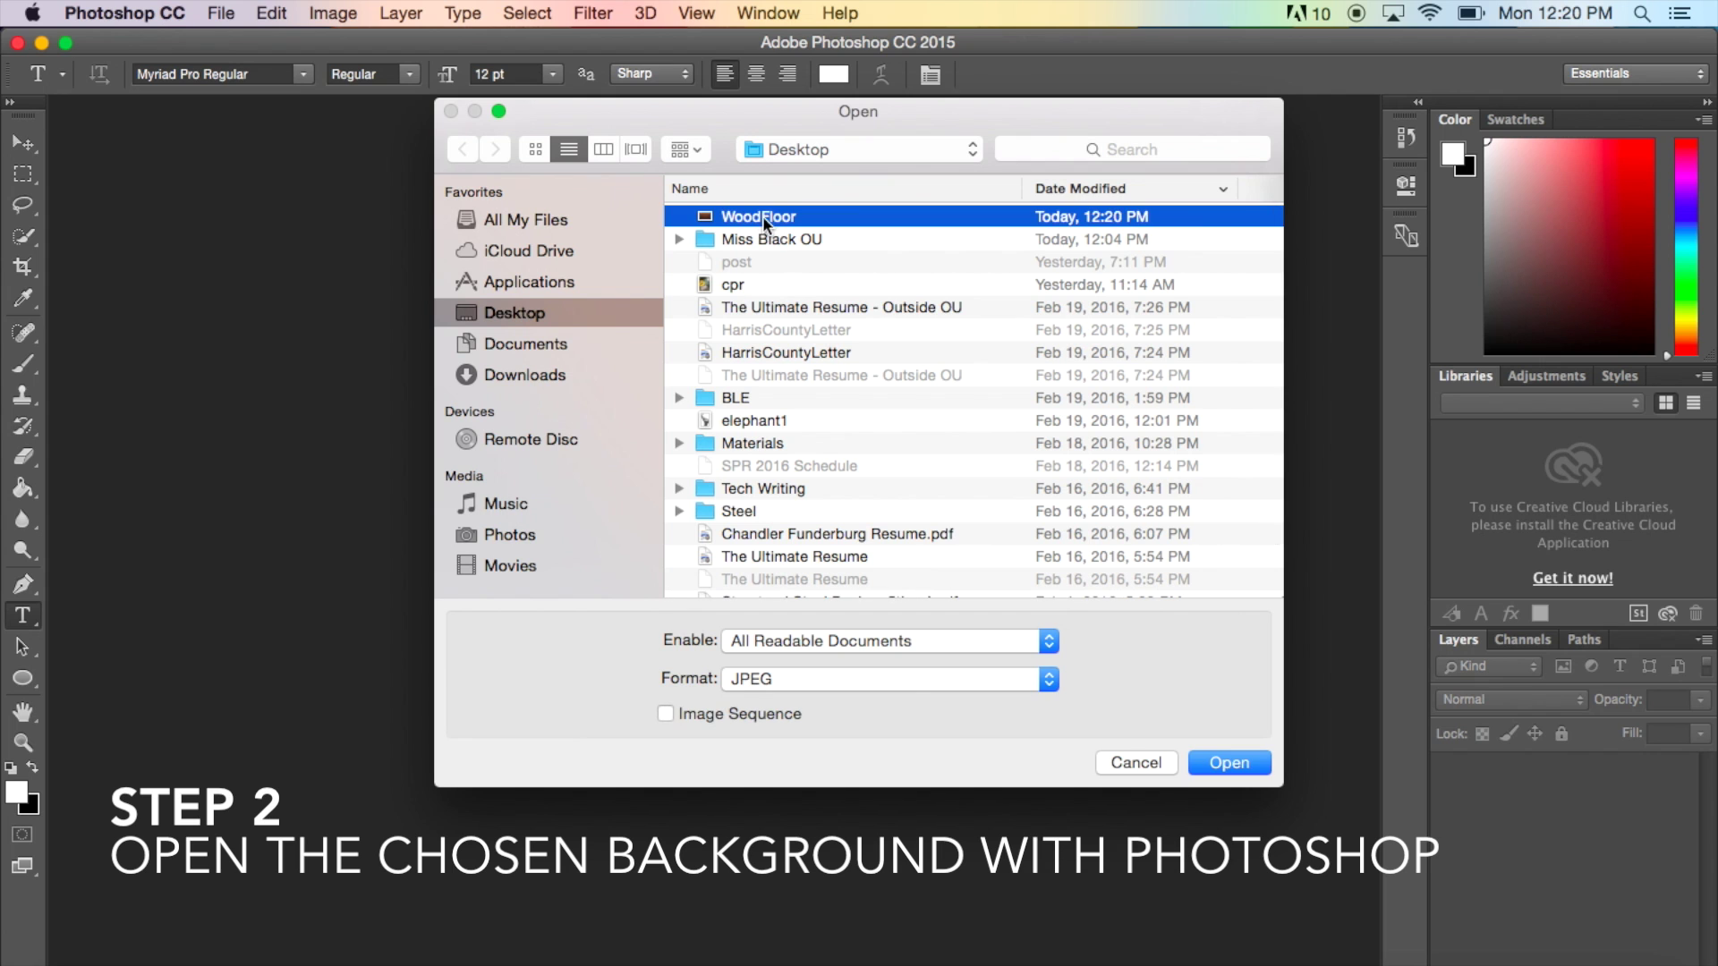
pyautogui.press('Return')
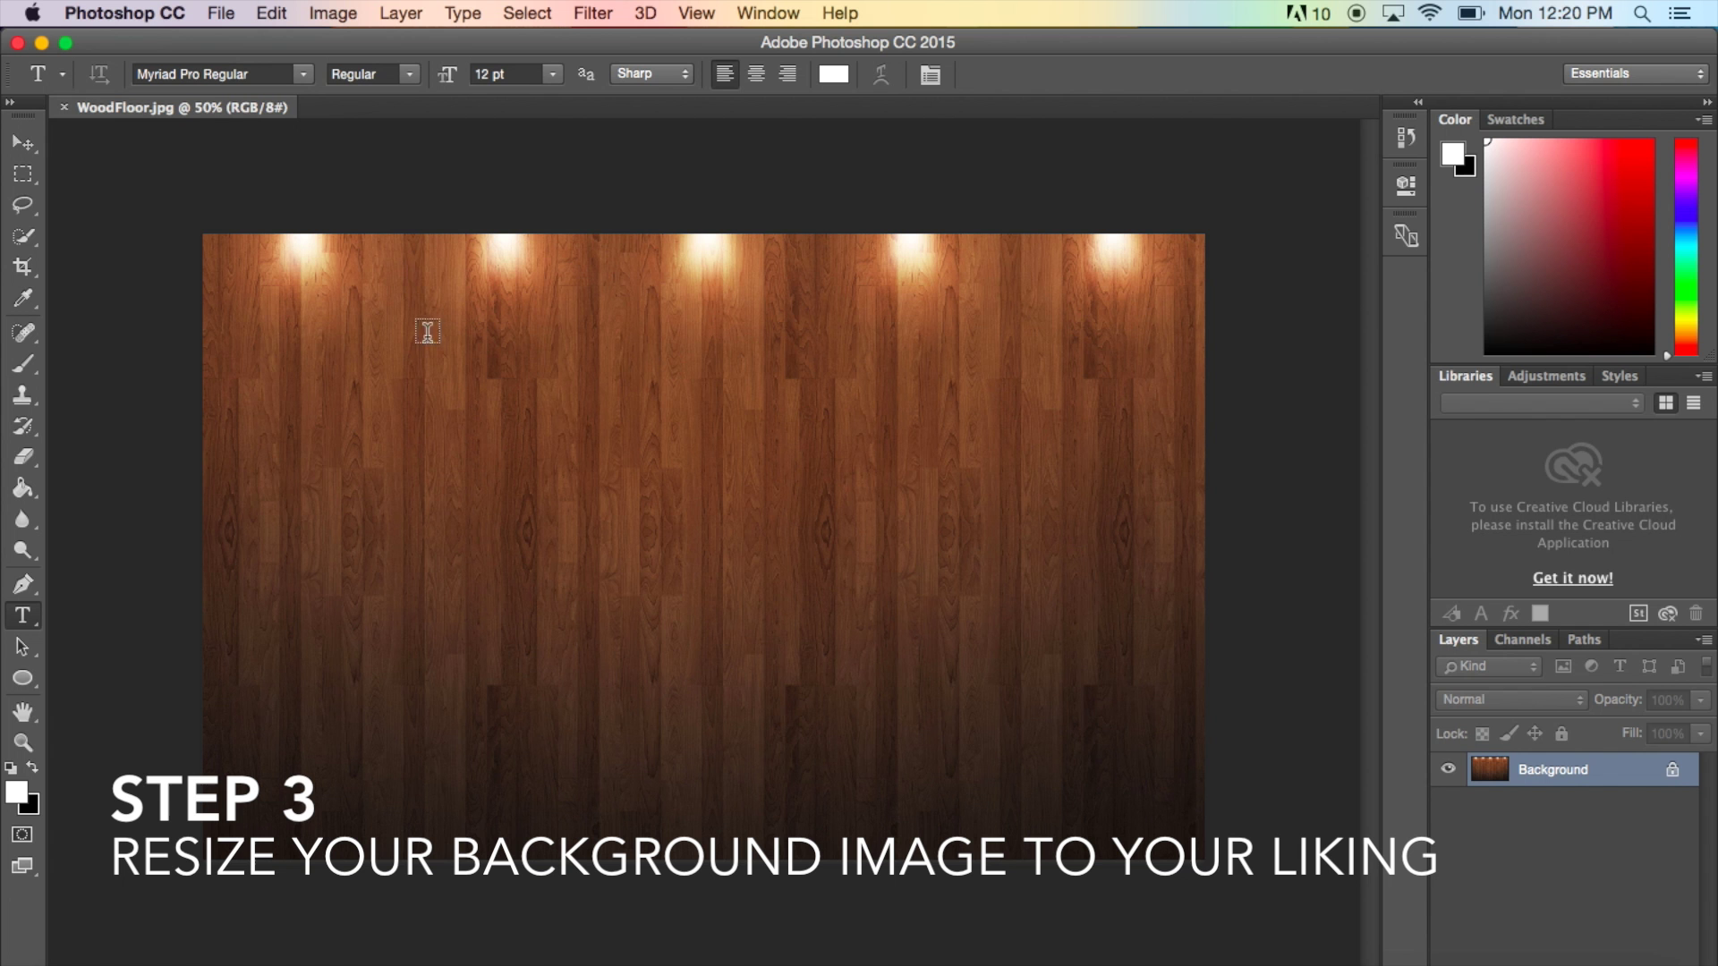
# - Resize the image to 25 in wide at 300 pixels/inch using Bicubic Smoother (enlargement)
pyautogui.click(349, 13)
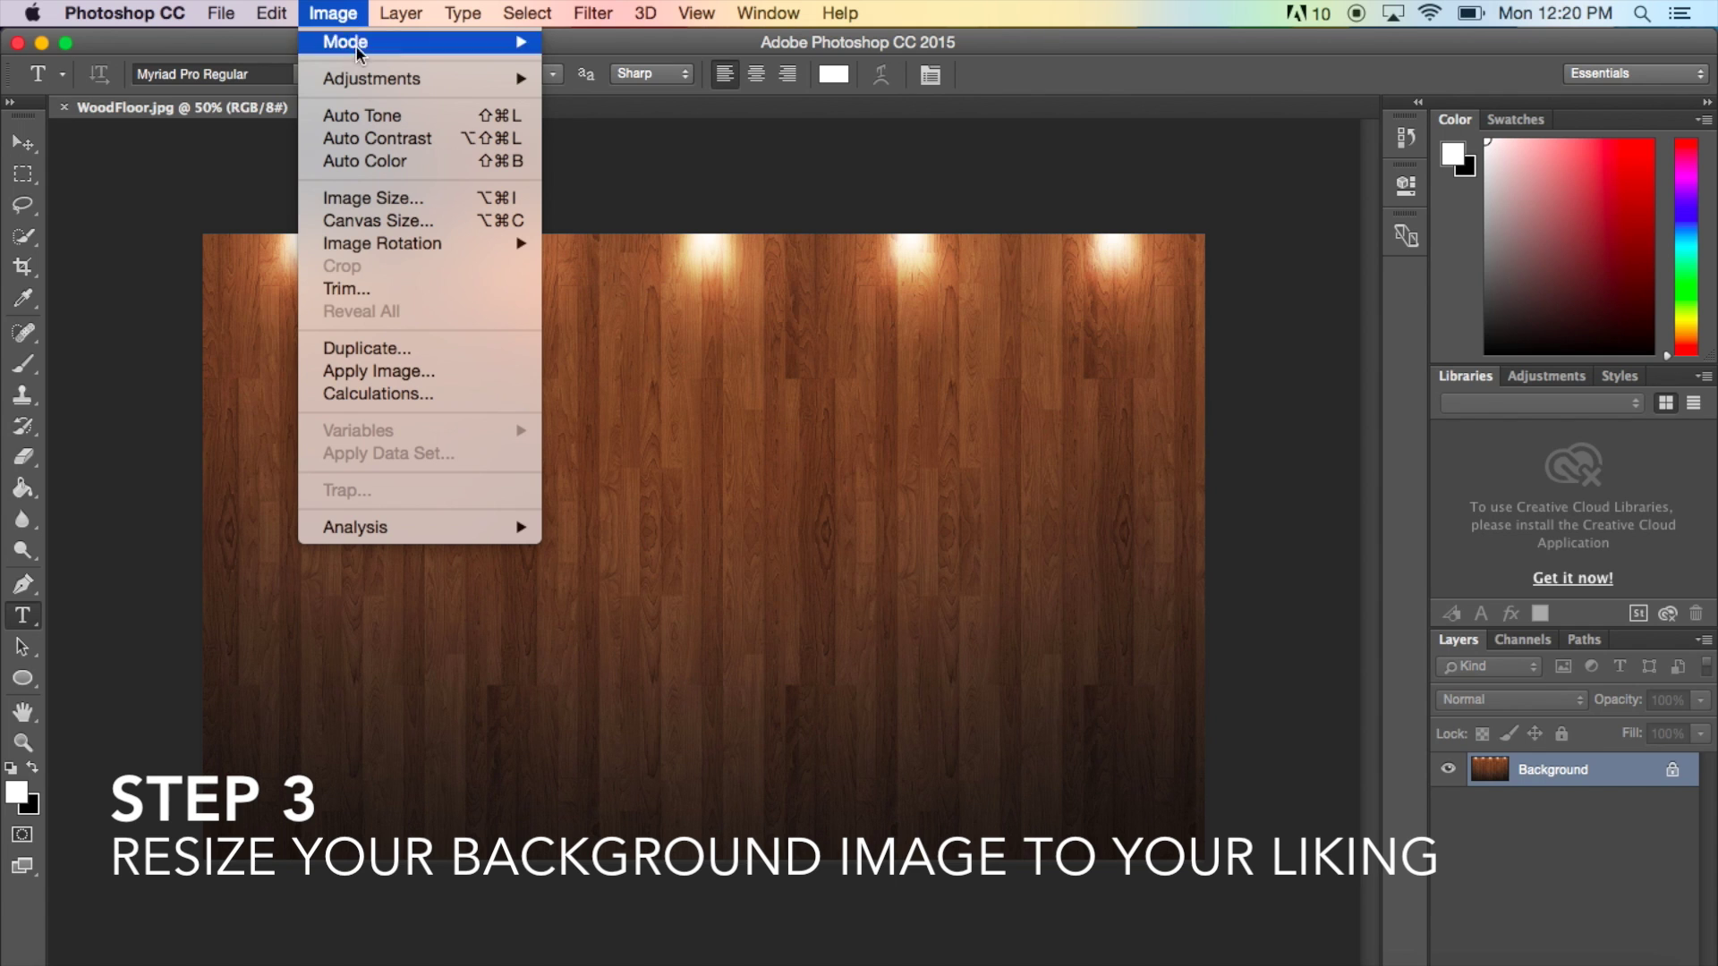
pyautogui.click(400, 199)
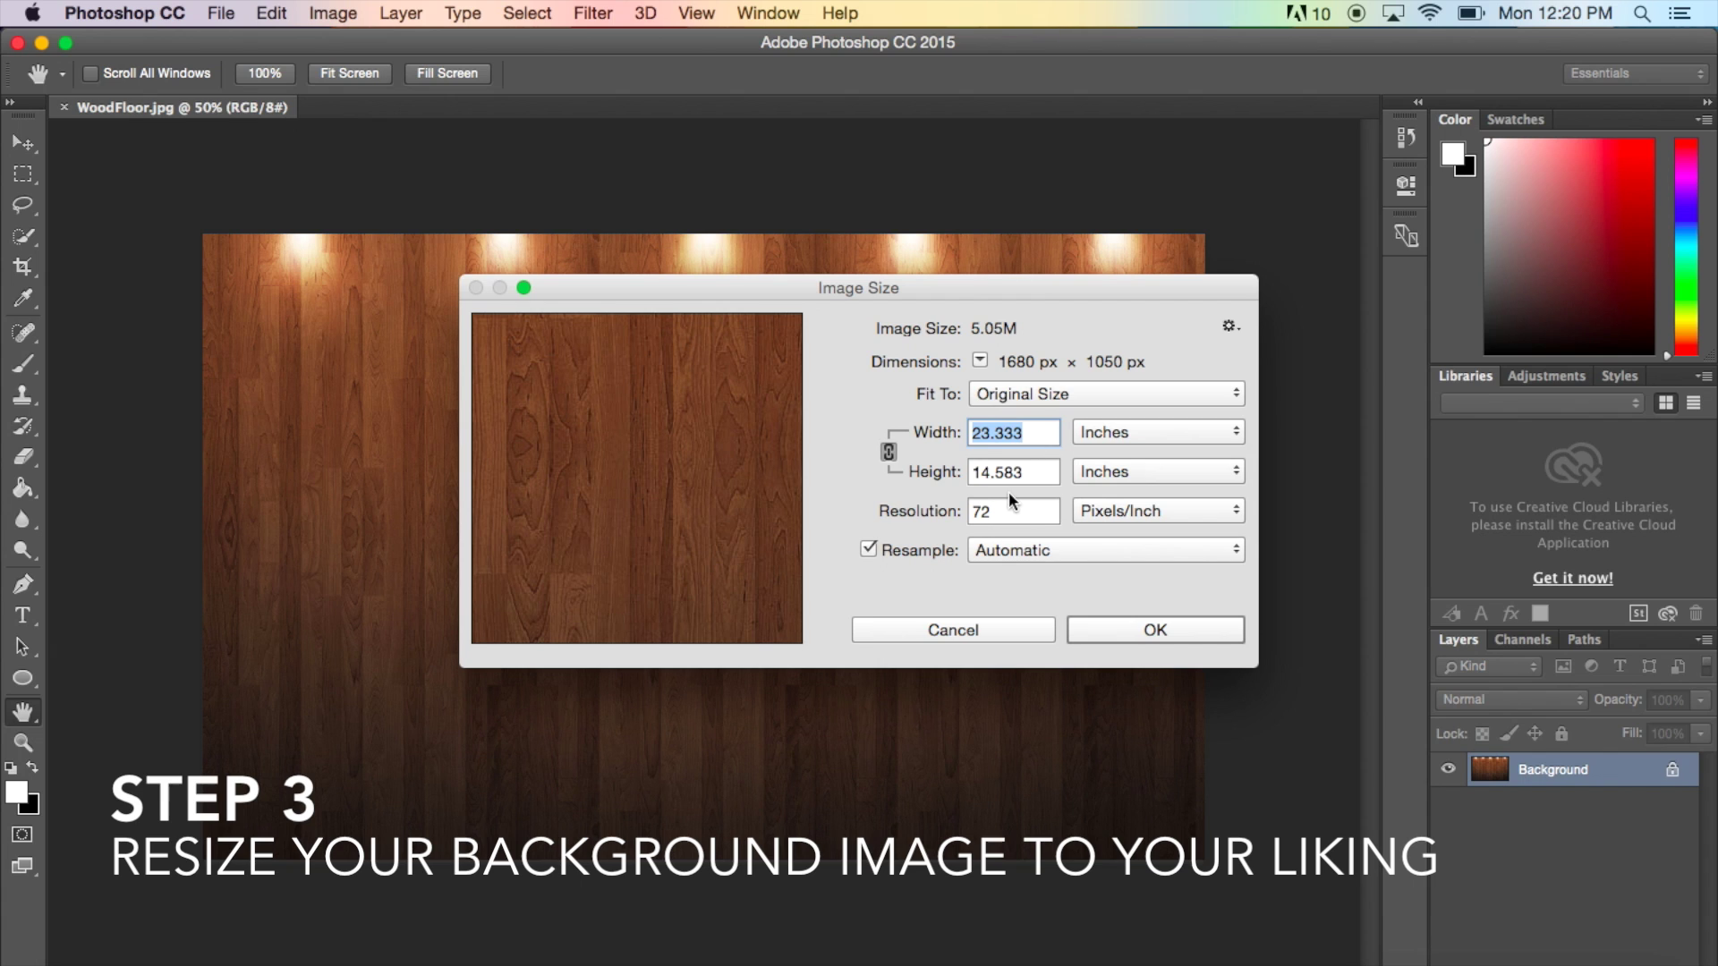
pyautogui.click(892, 455)
pyautogui.click(889, 454)
pyautogui.write('25')
pyautogui.click(994, 513)
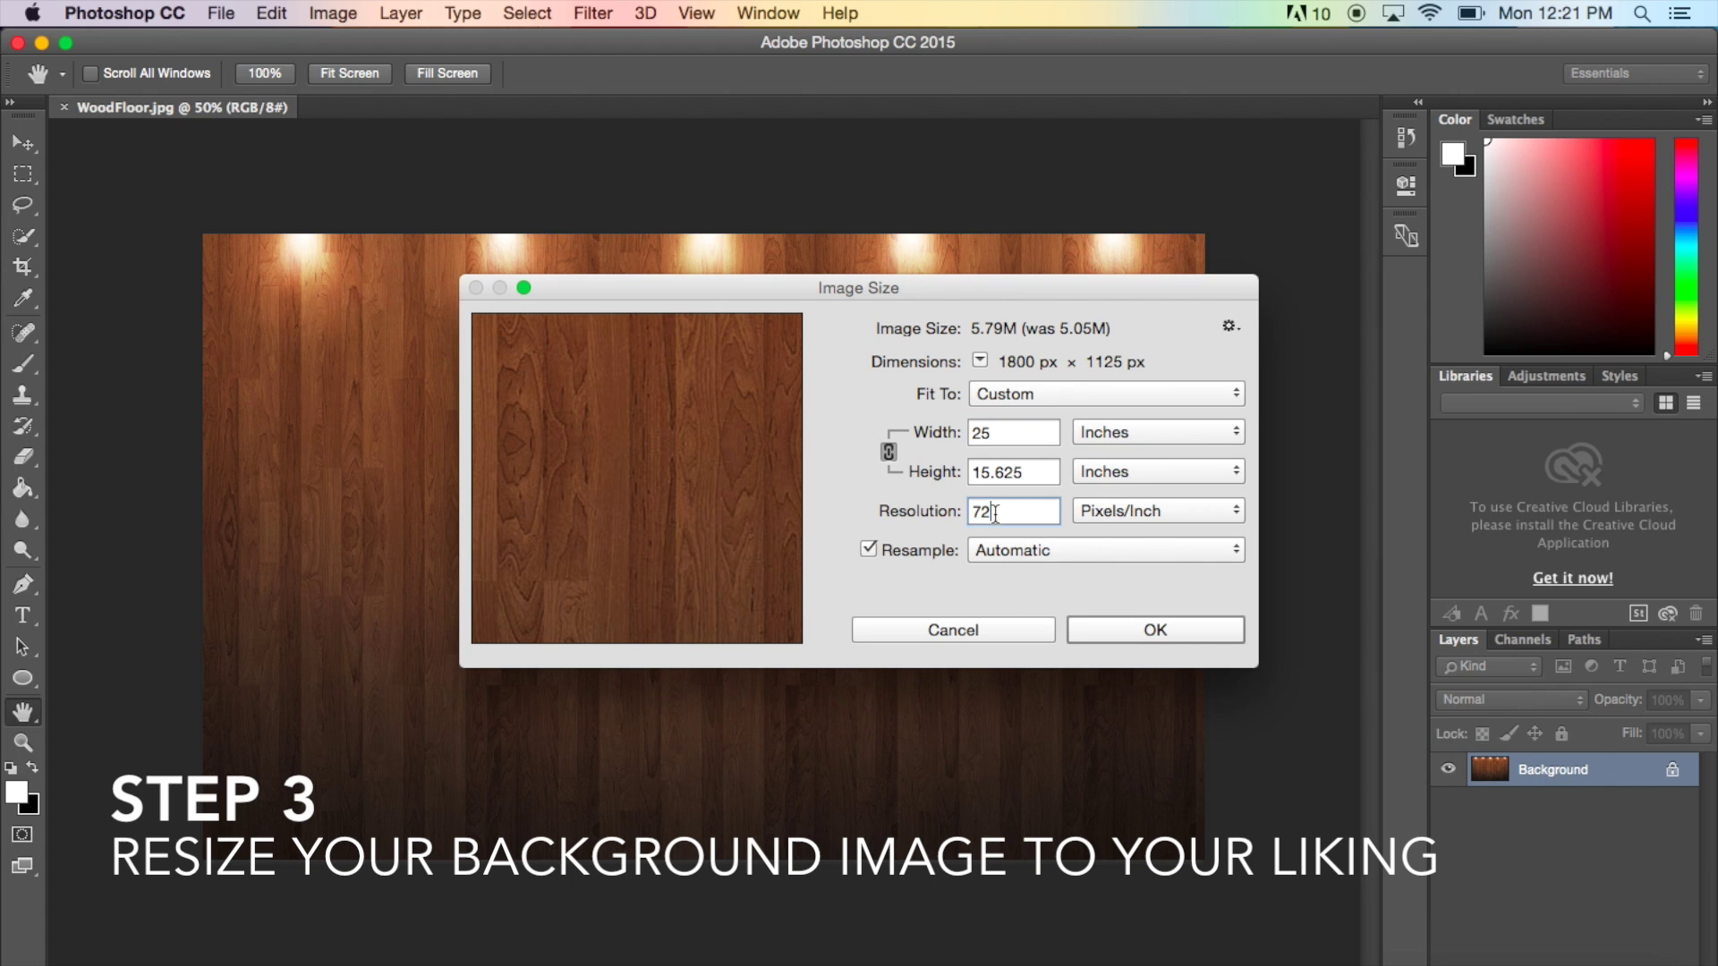
pyautogui.moveTo(994, 512); pyautogui.dragTo(955, 512)
pyautogui.write('300')
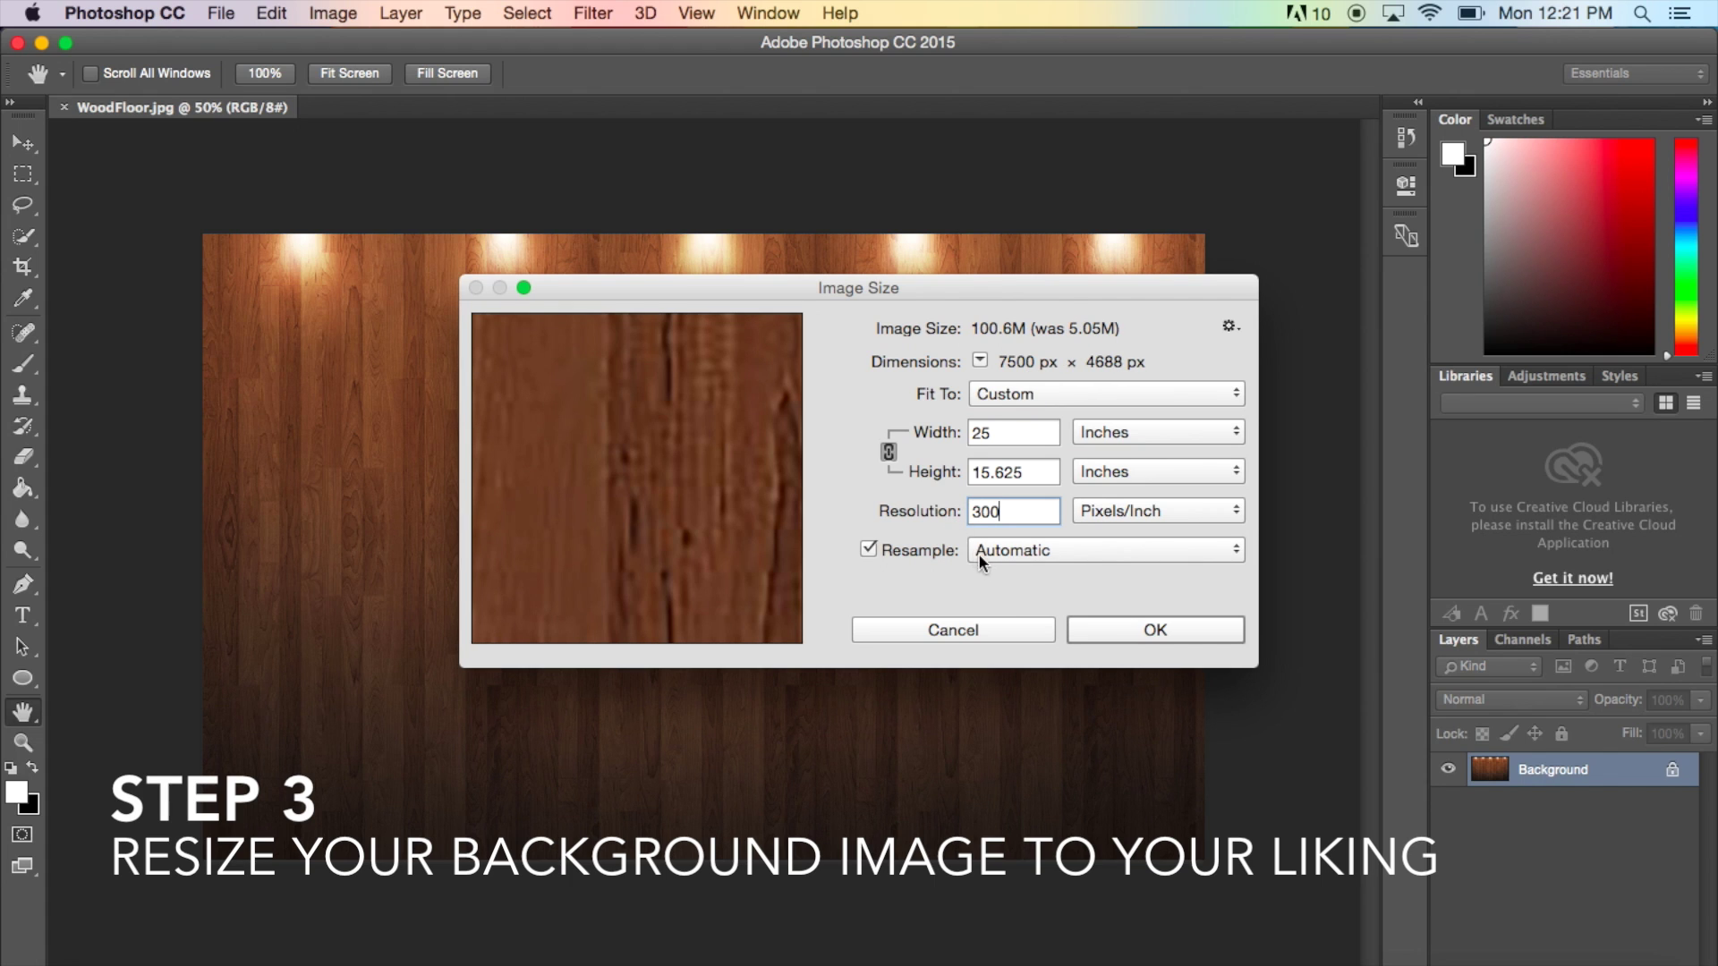
pyautogui.click(1077, 551)
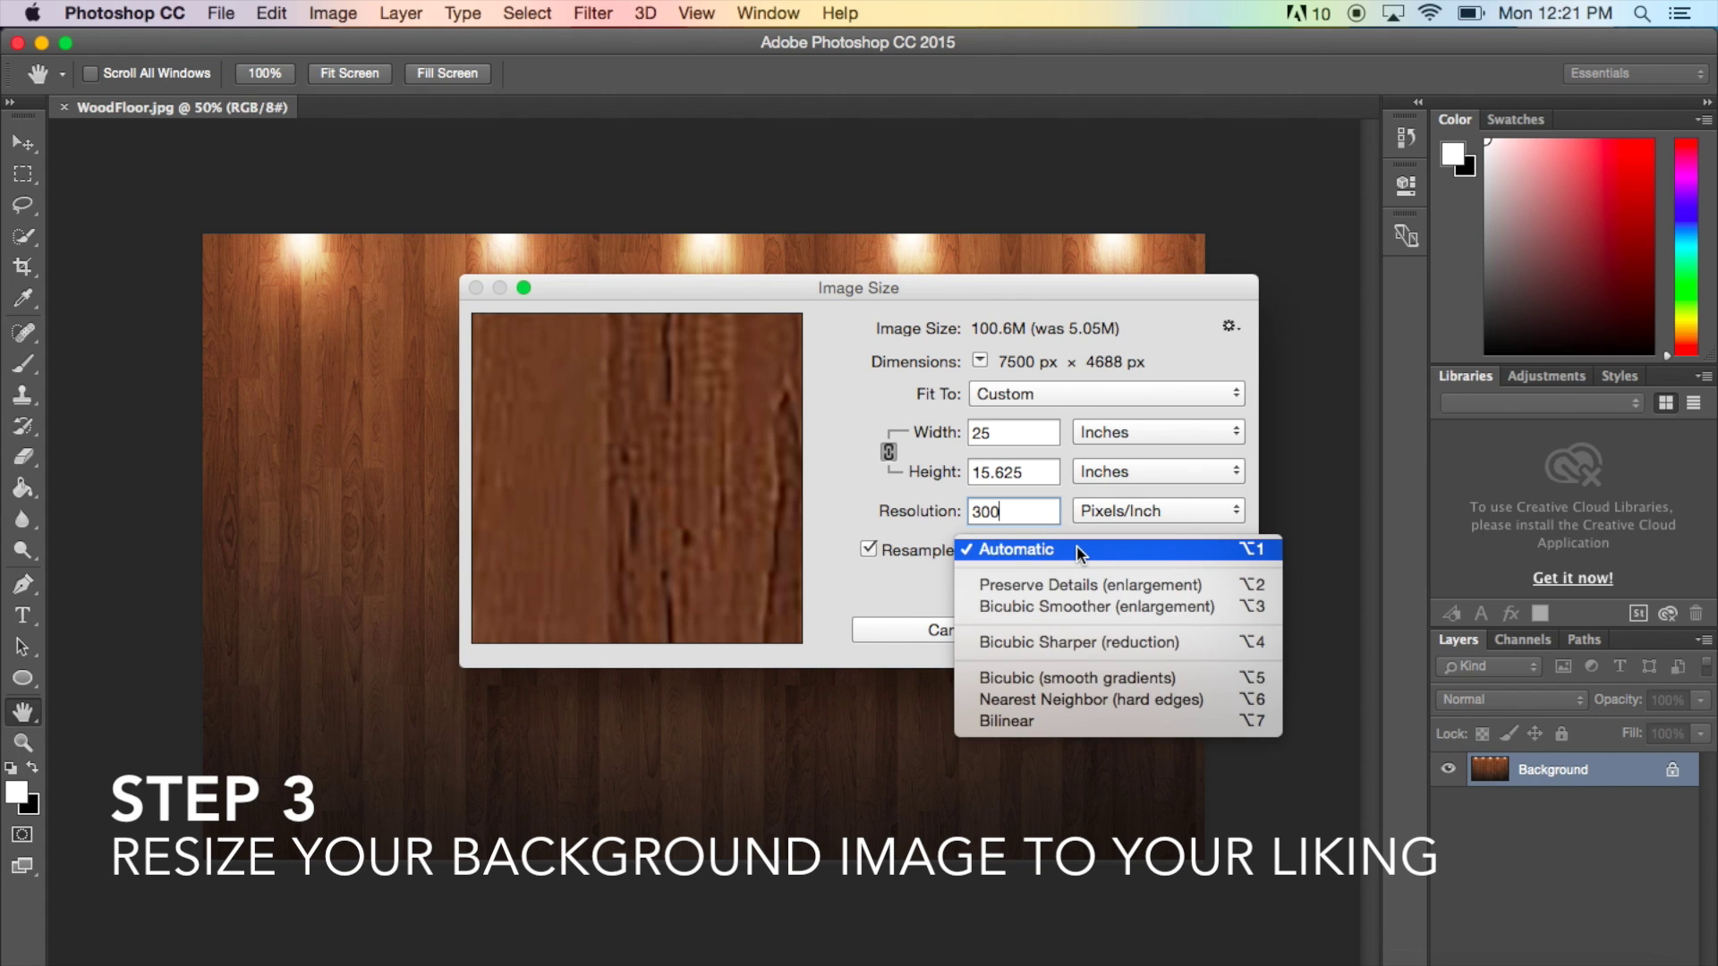
pyautogui.click(1088, 608)
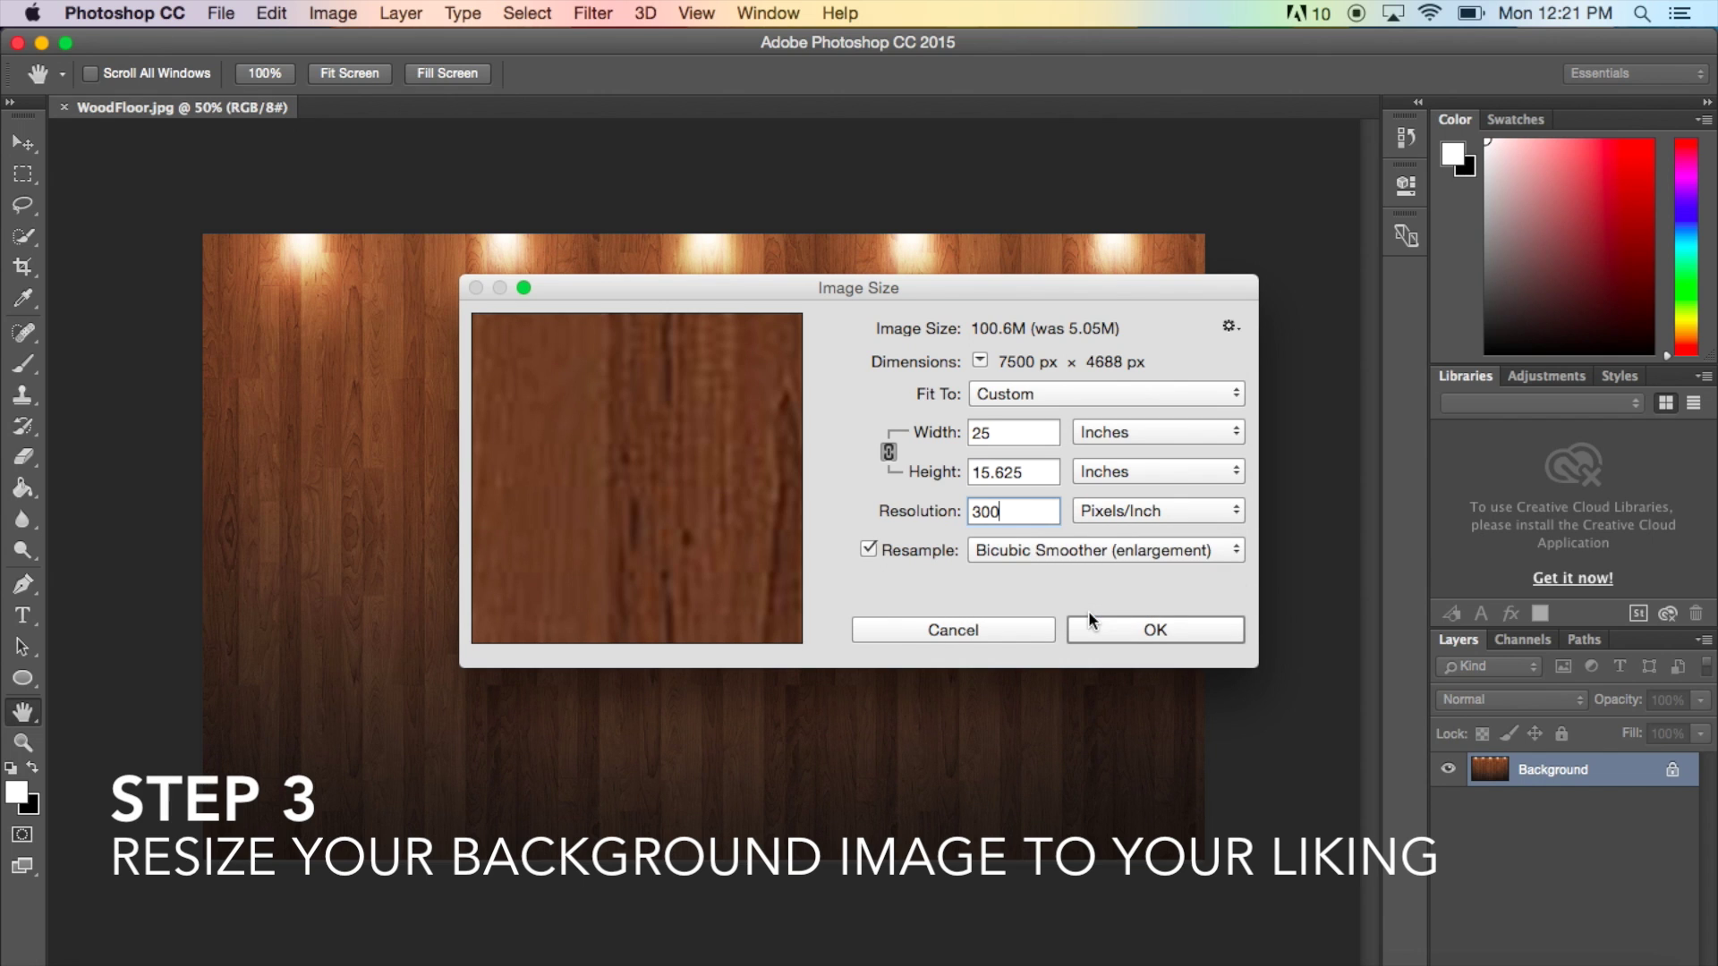
pyautogui.click(1169, 626)
pyautogui.press('t')
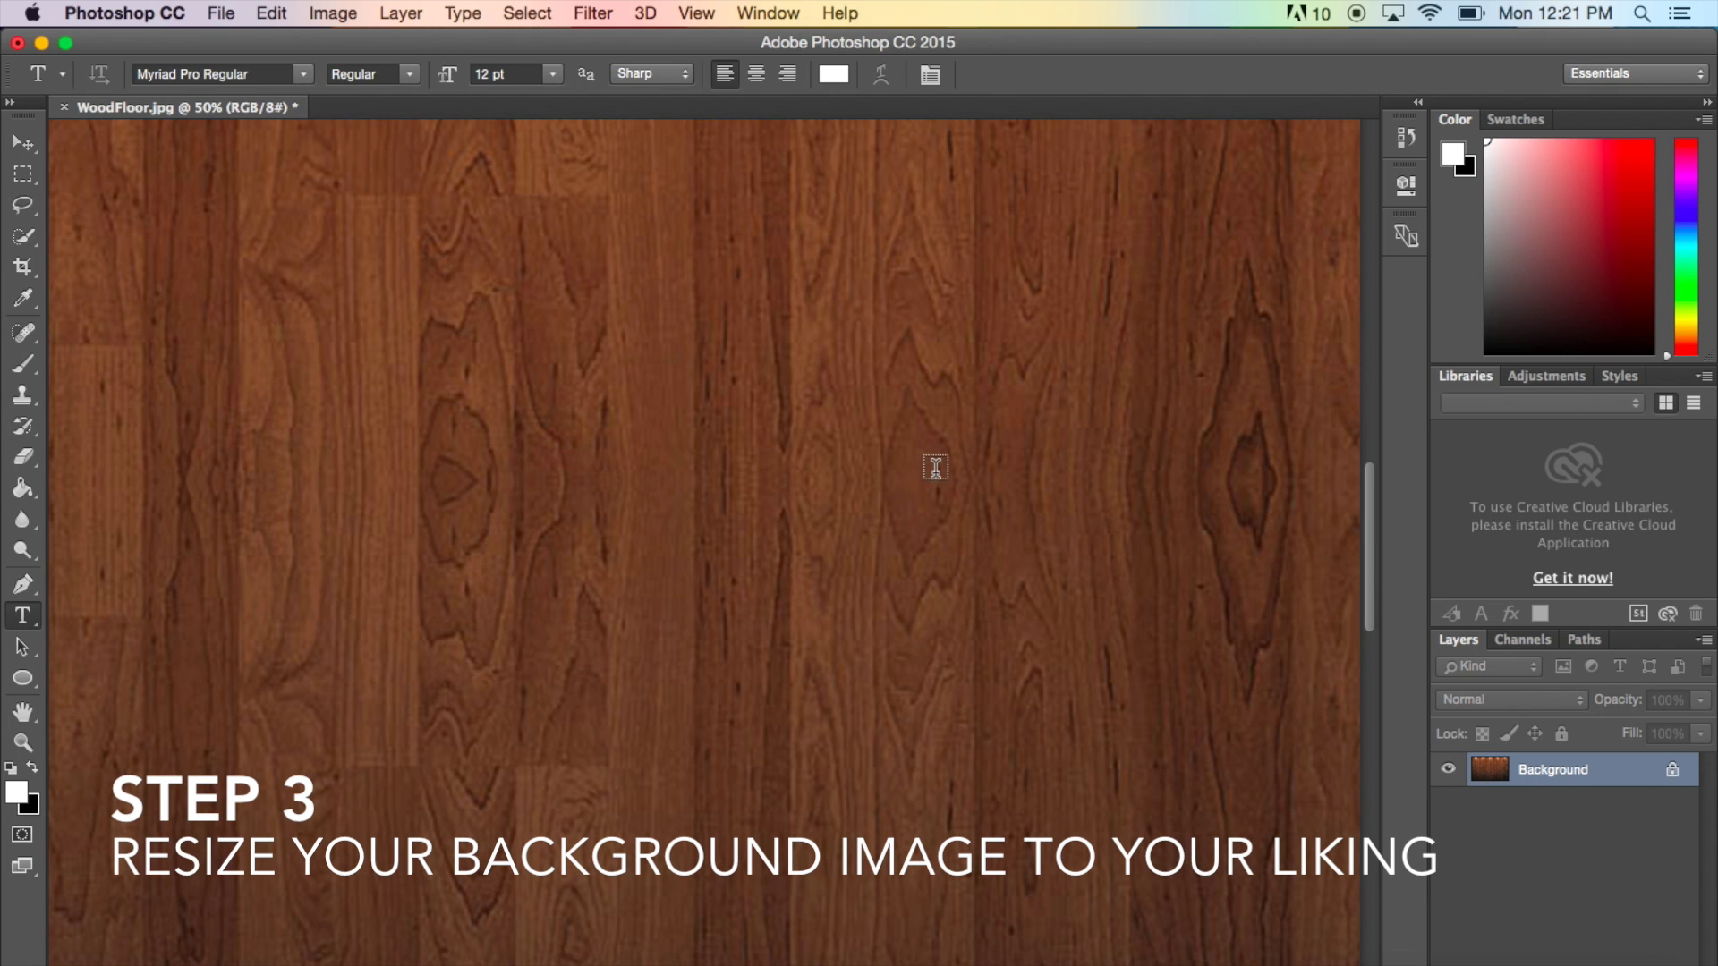
pyautogui.scroll(-1, 922, 472)
pyautogui.scroll(-10, 922, 473)
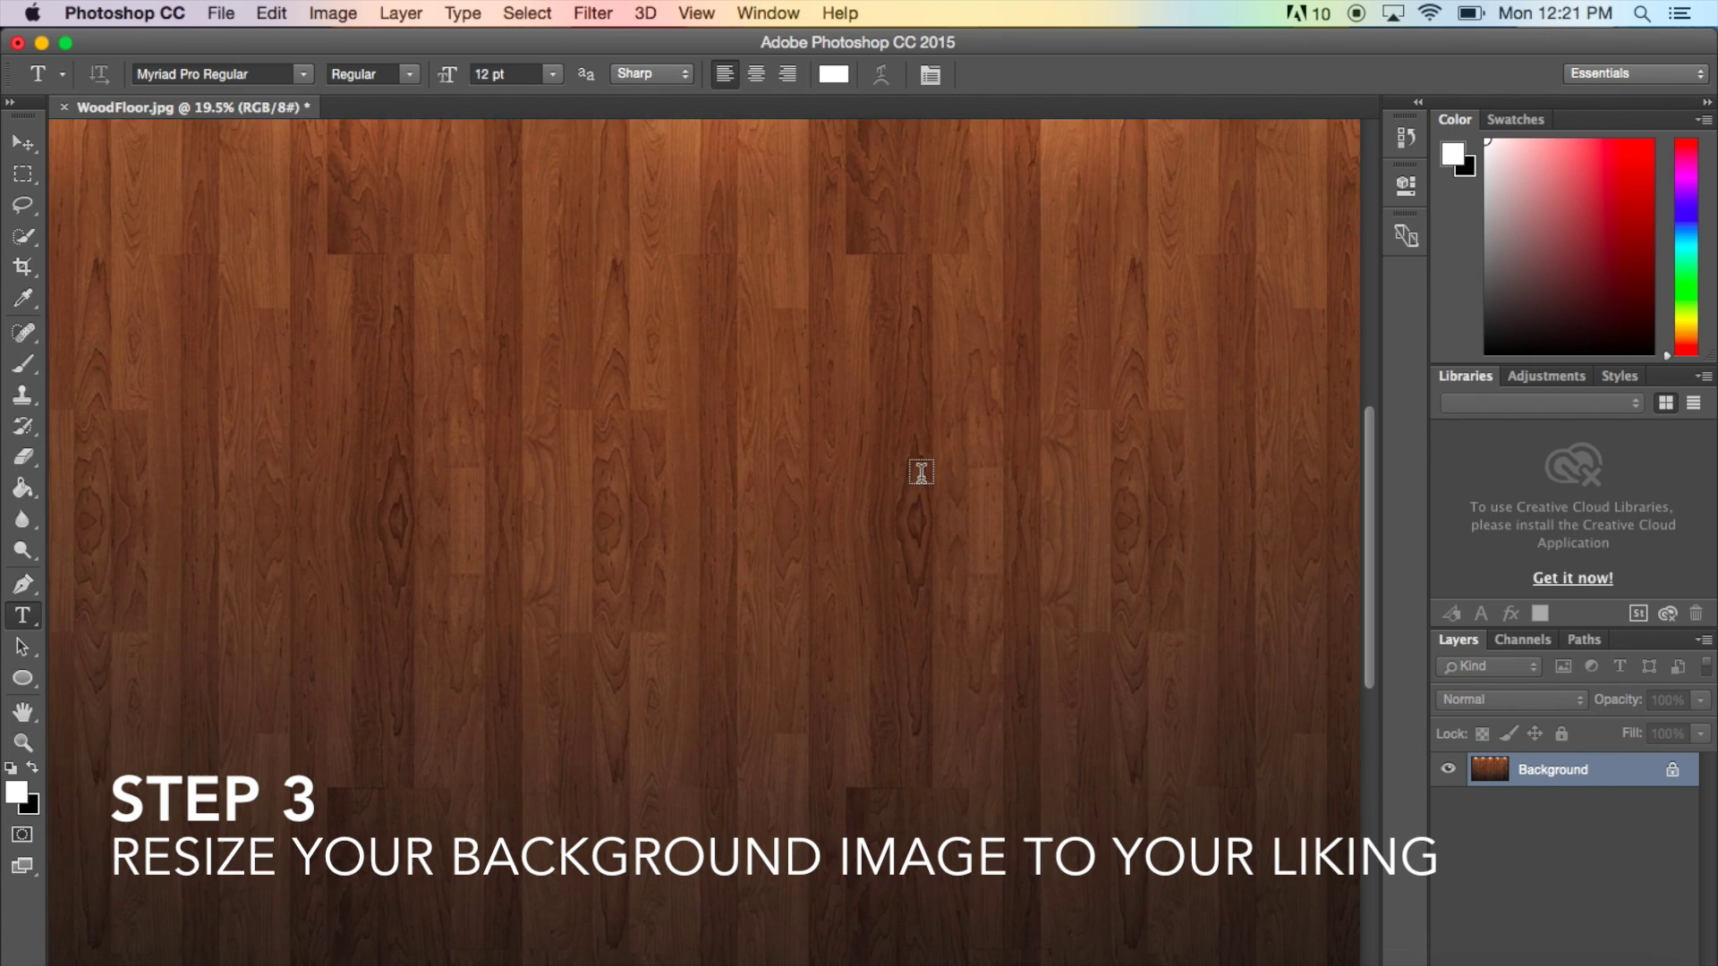
pyautogui.scroll(-1, 921, 473)
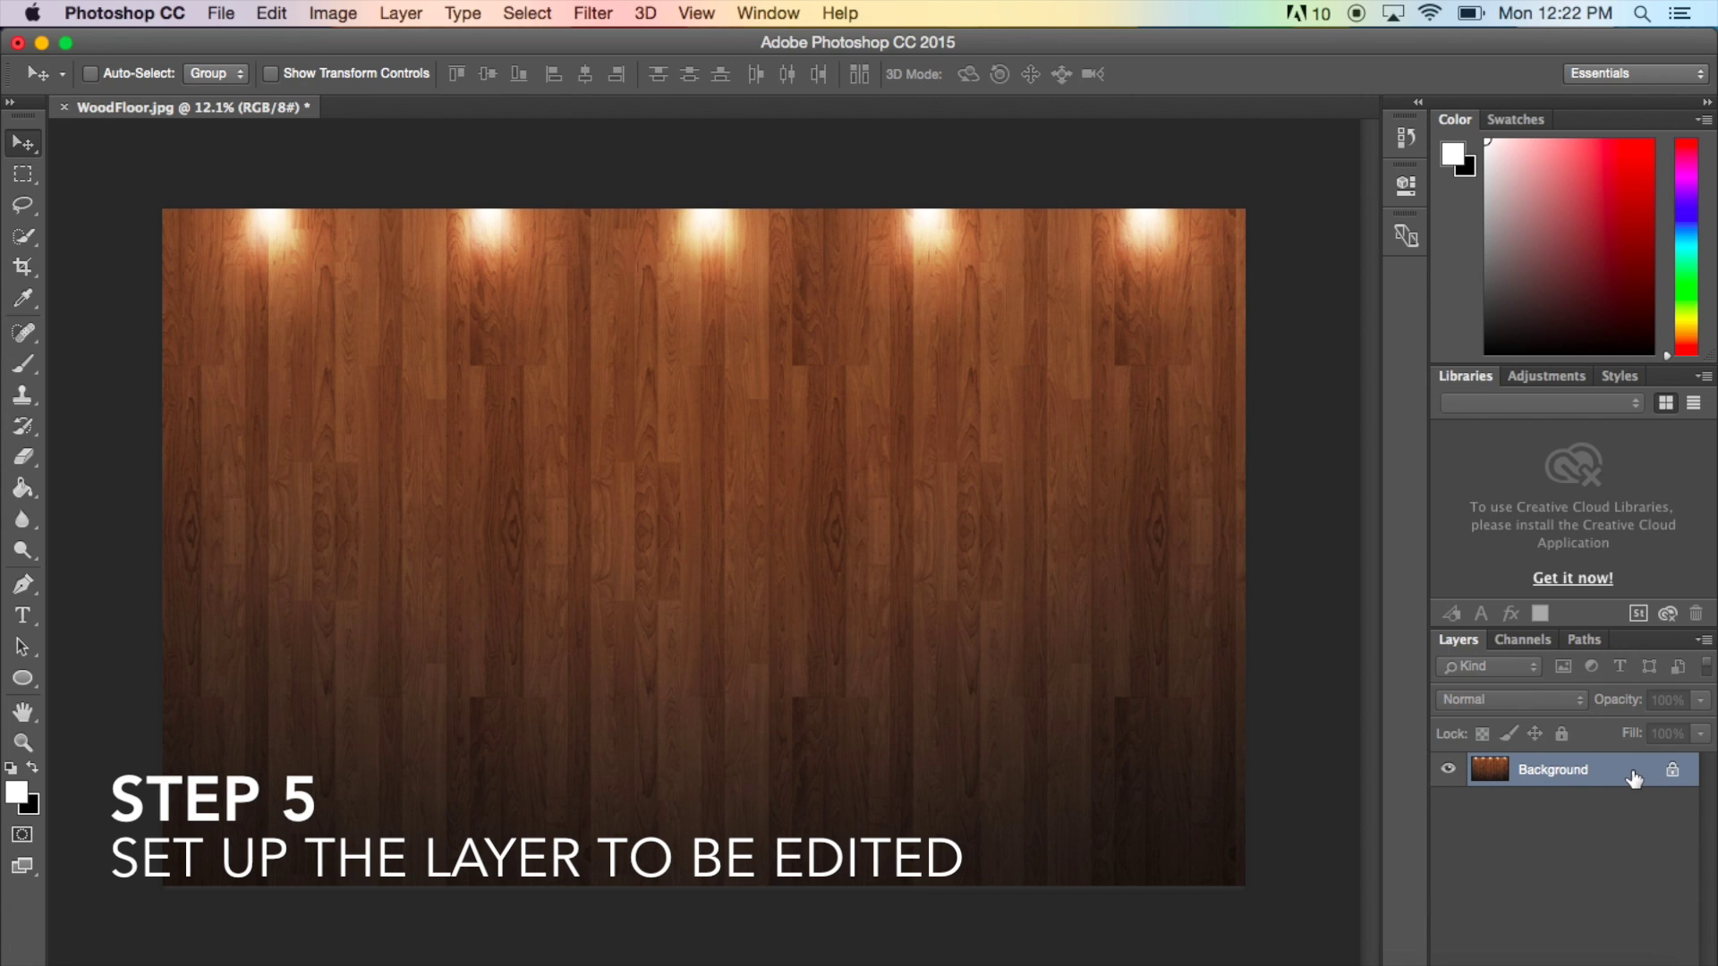
# - Convert the locked Background layer into an editable layer named Layer 0
pyautogui.doubleClick(1634, 778)
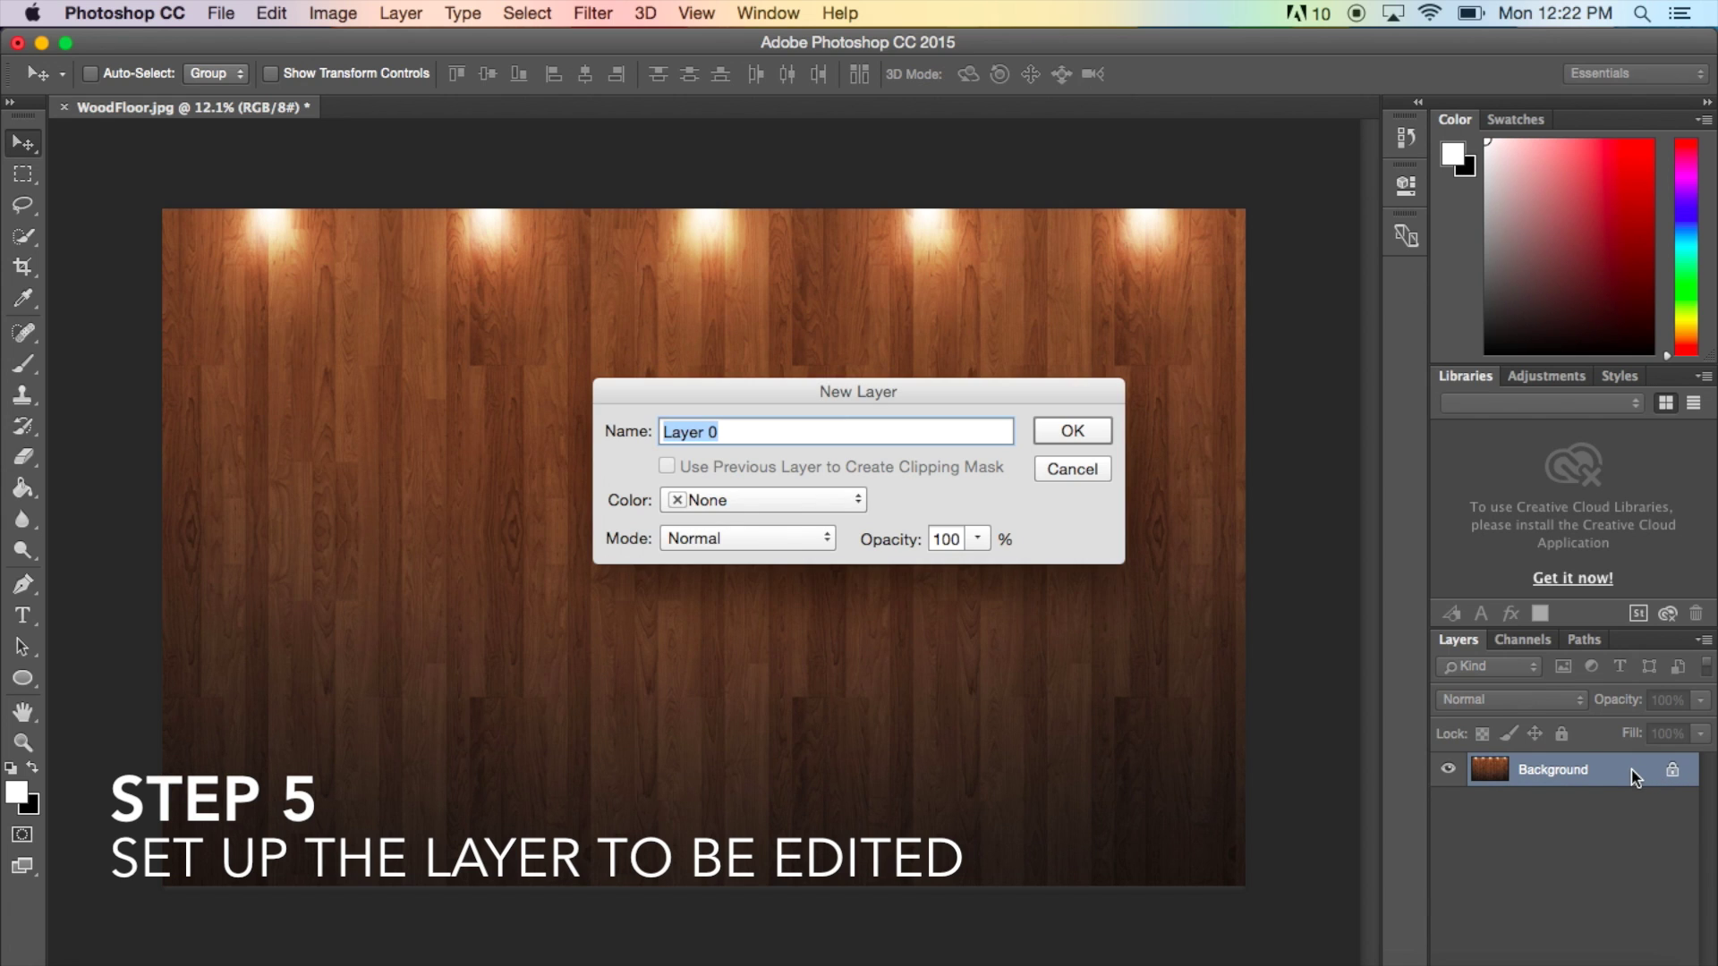
pyautogui.click(1059, 433)
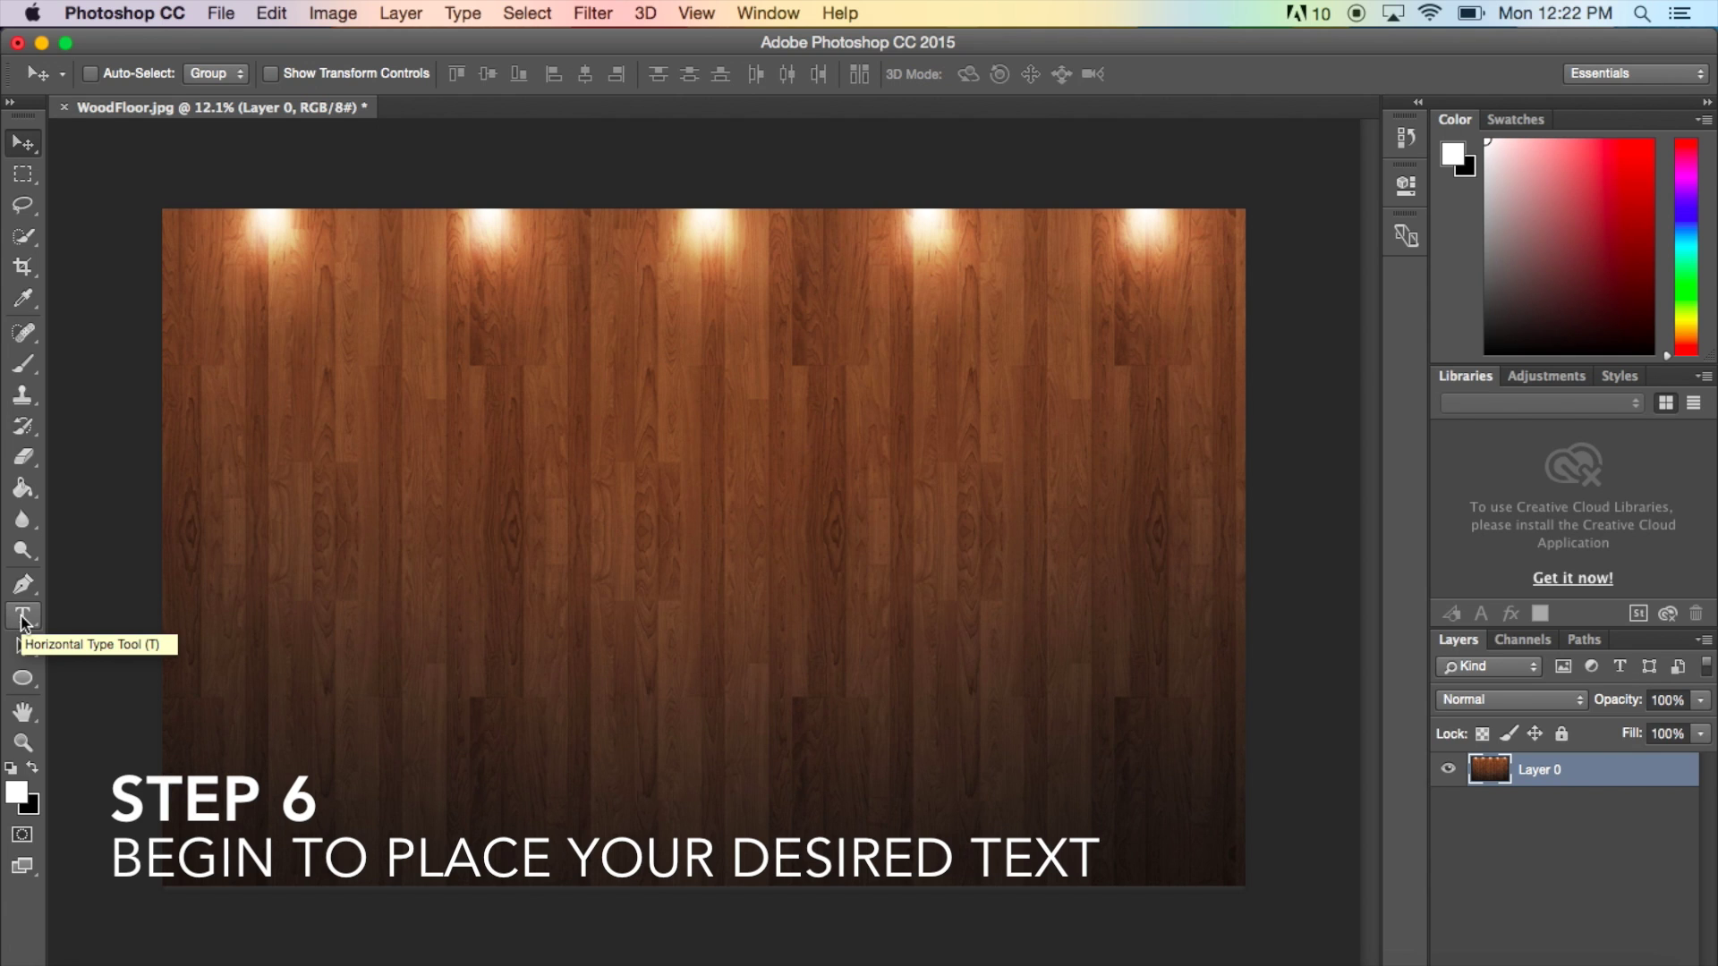
# - Start a horizontal text entry on the canvas with a 150 pt font size
pyautogui.click(22, 617)
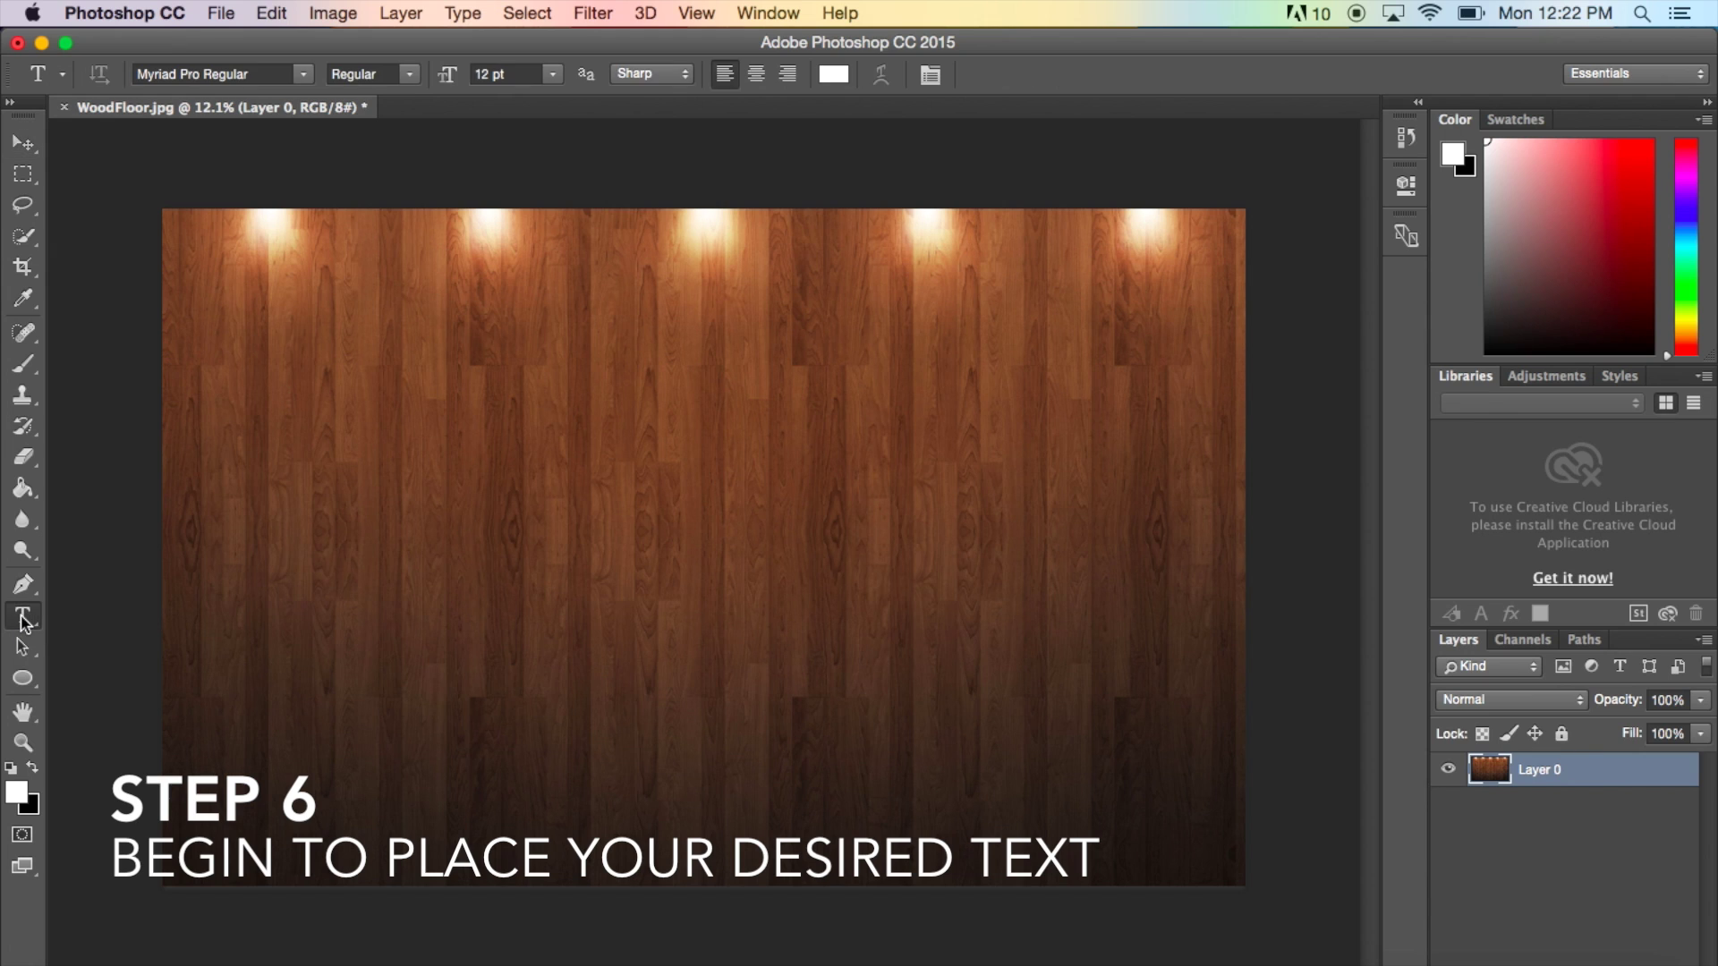
pyautogui.click(597, 461)
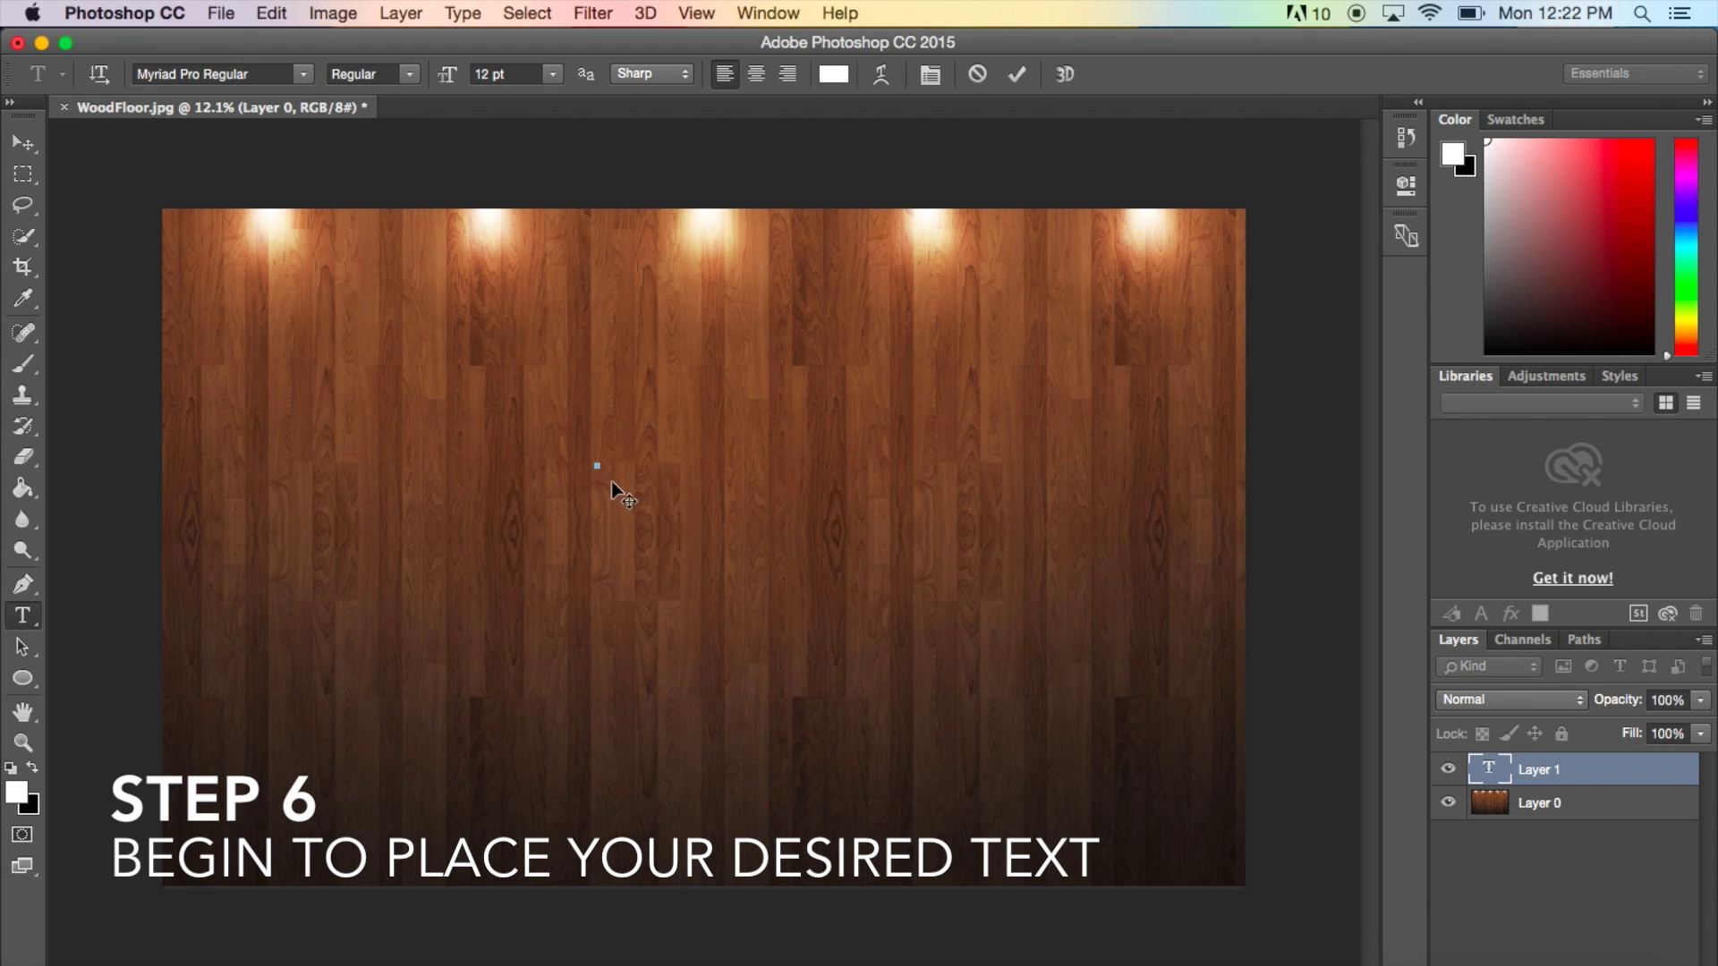
pyautogui.click(553, 76)
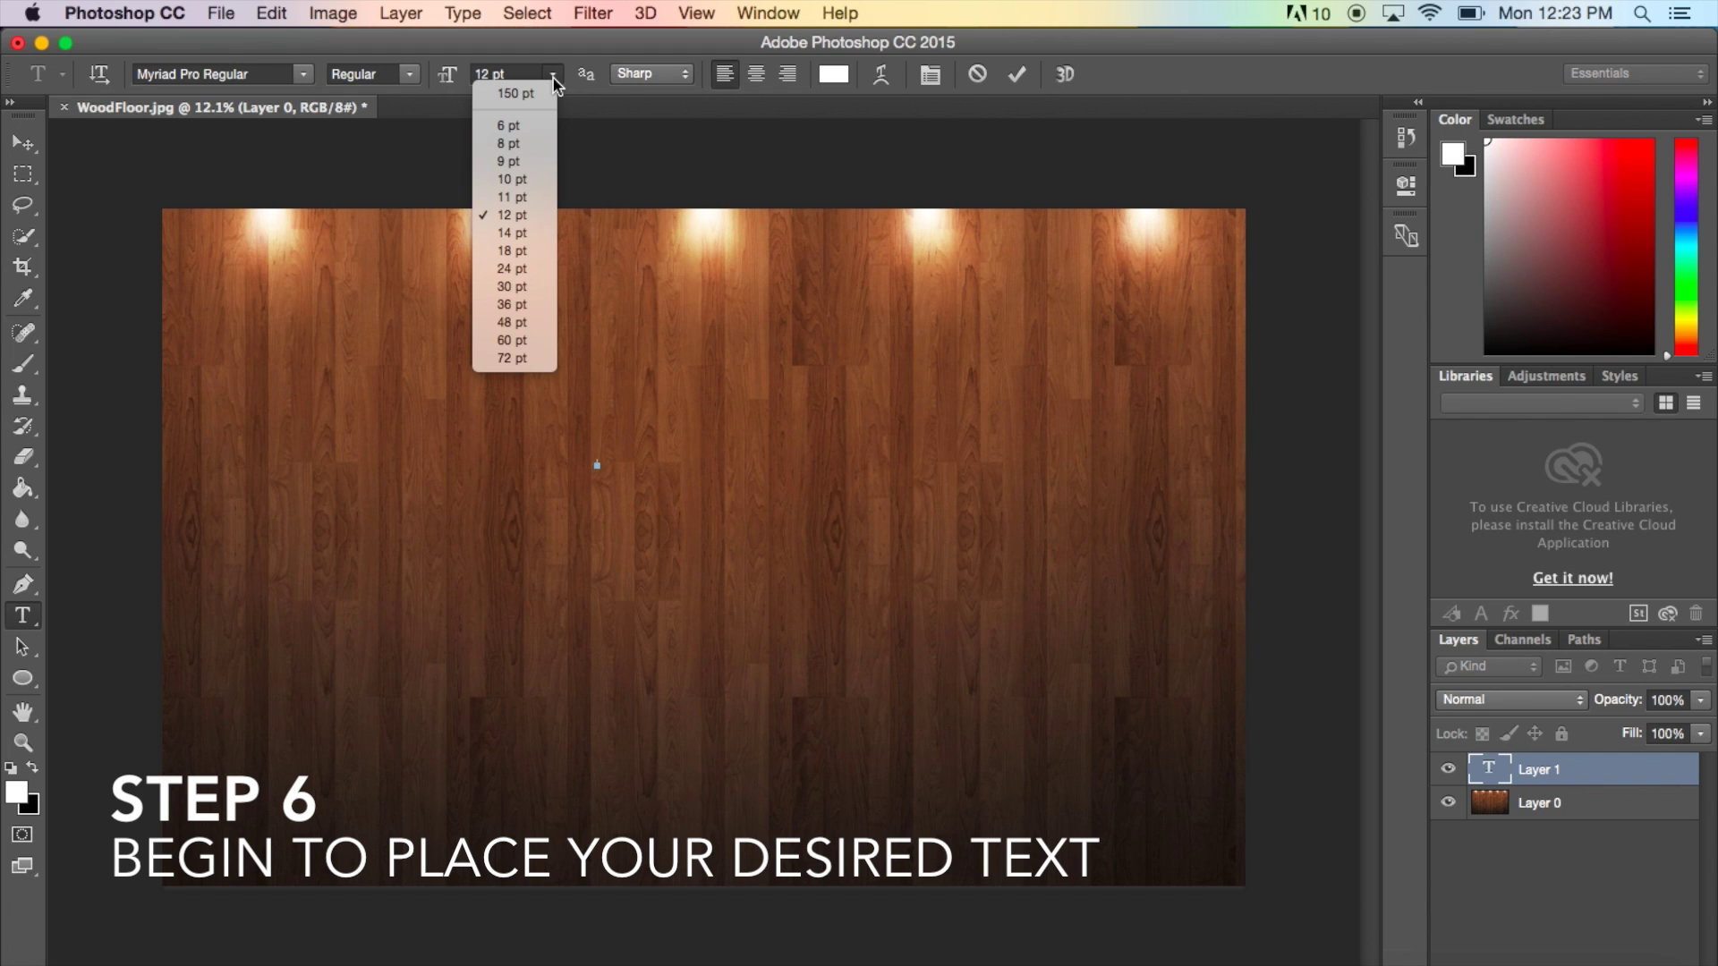
pyautogui.click(542, 356)
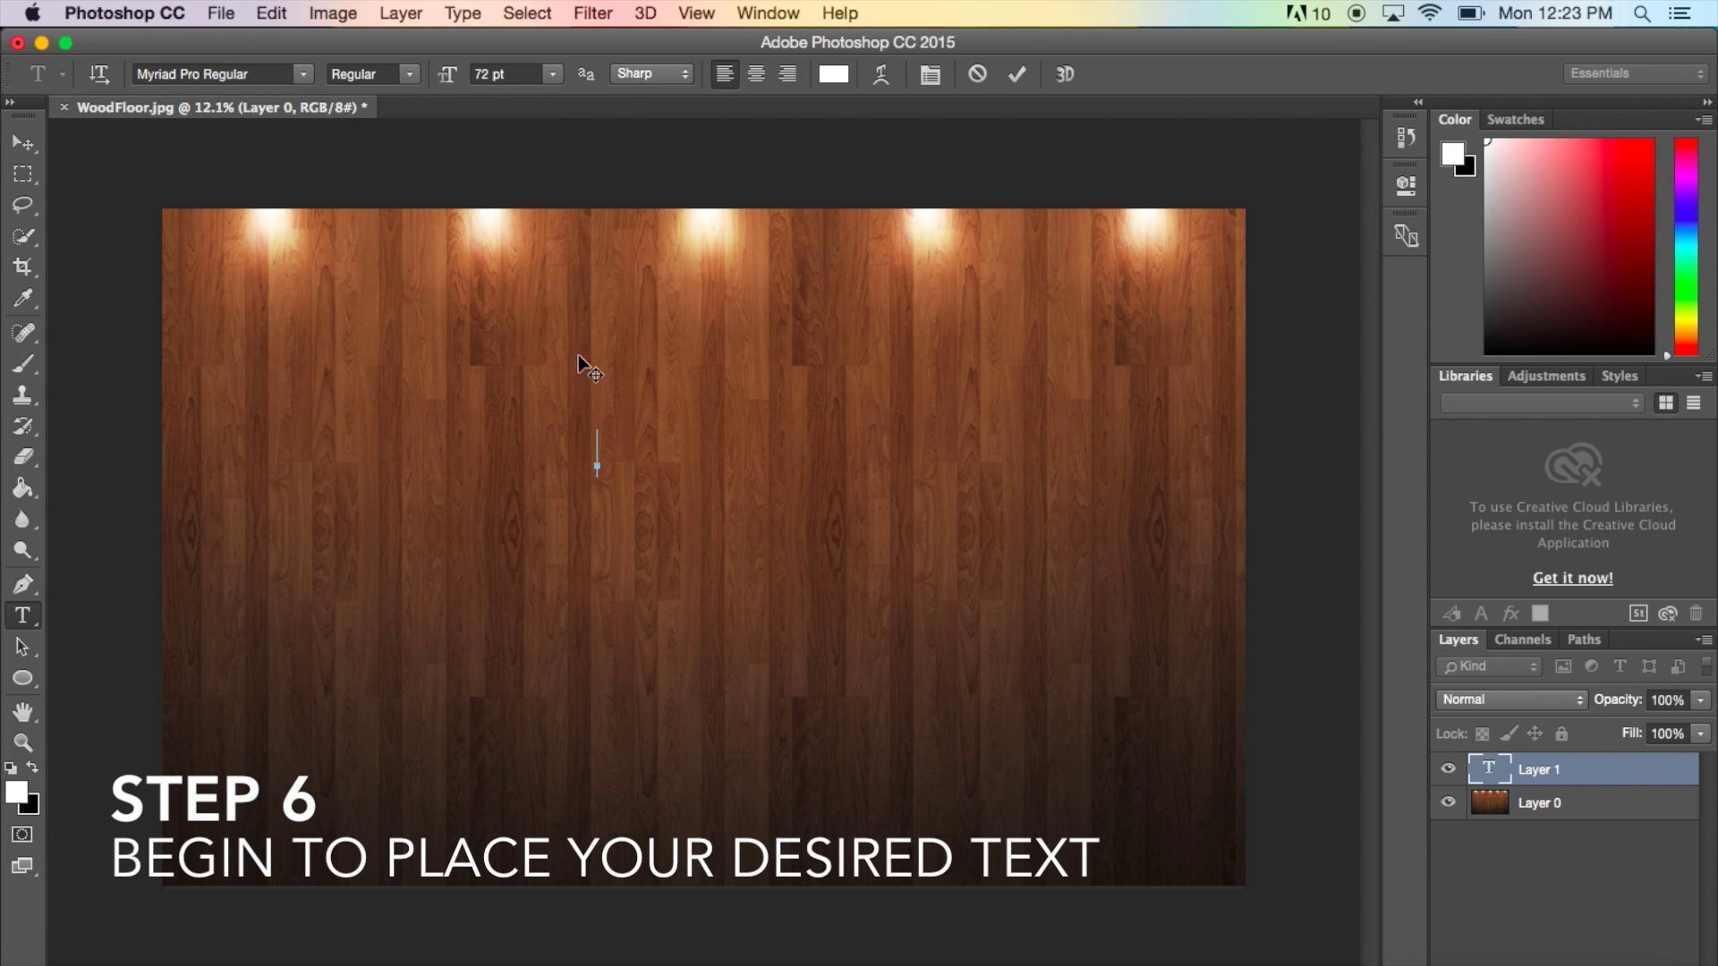
pyautogui.click(488, 73)
pyautogui.write('150')
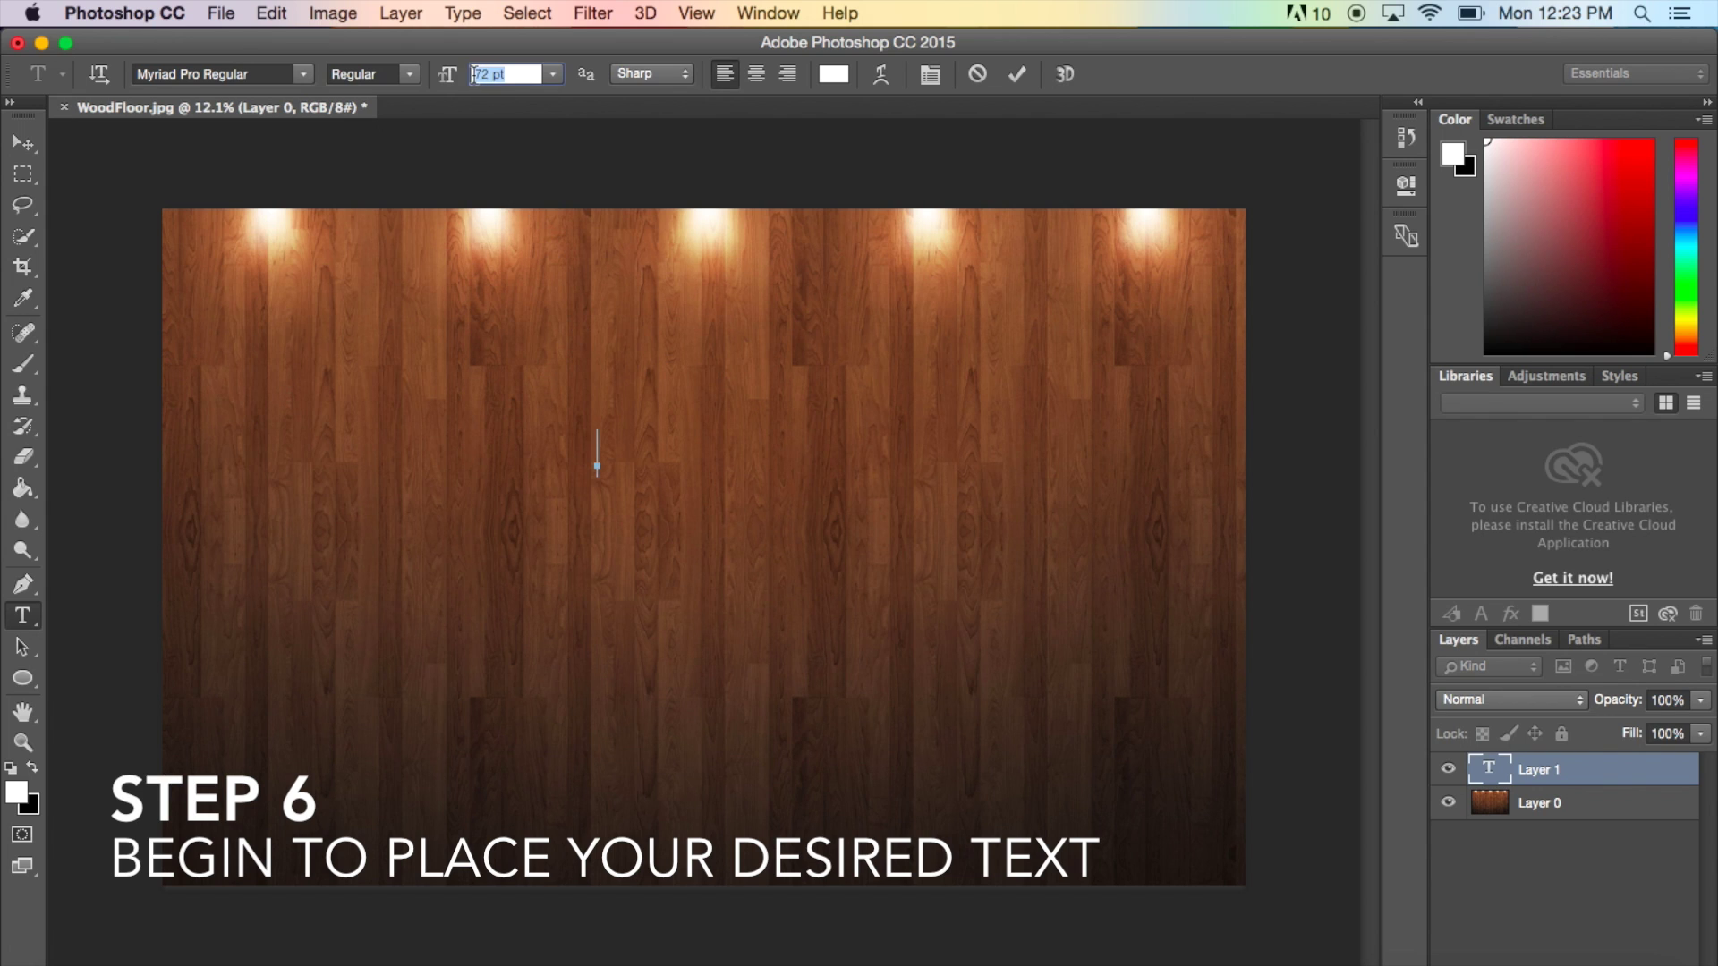
pyautogui.press('Return')
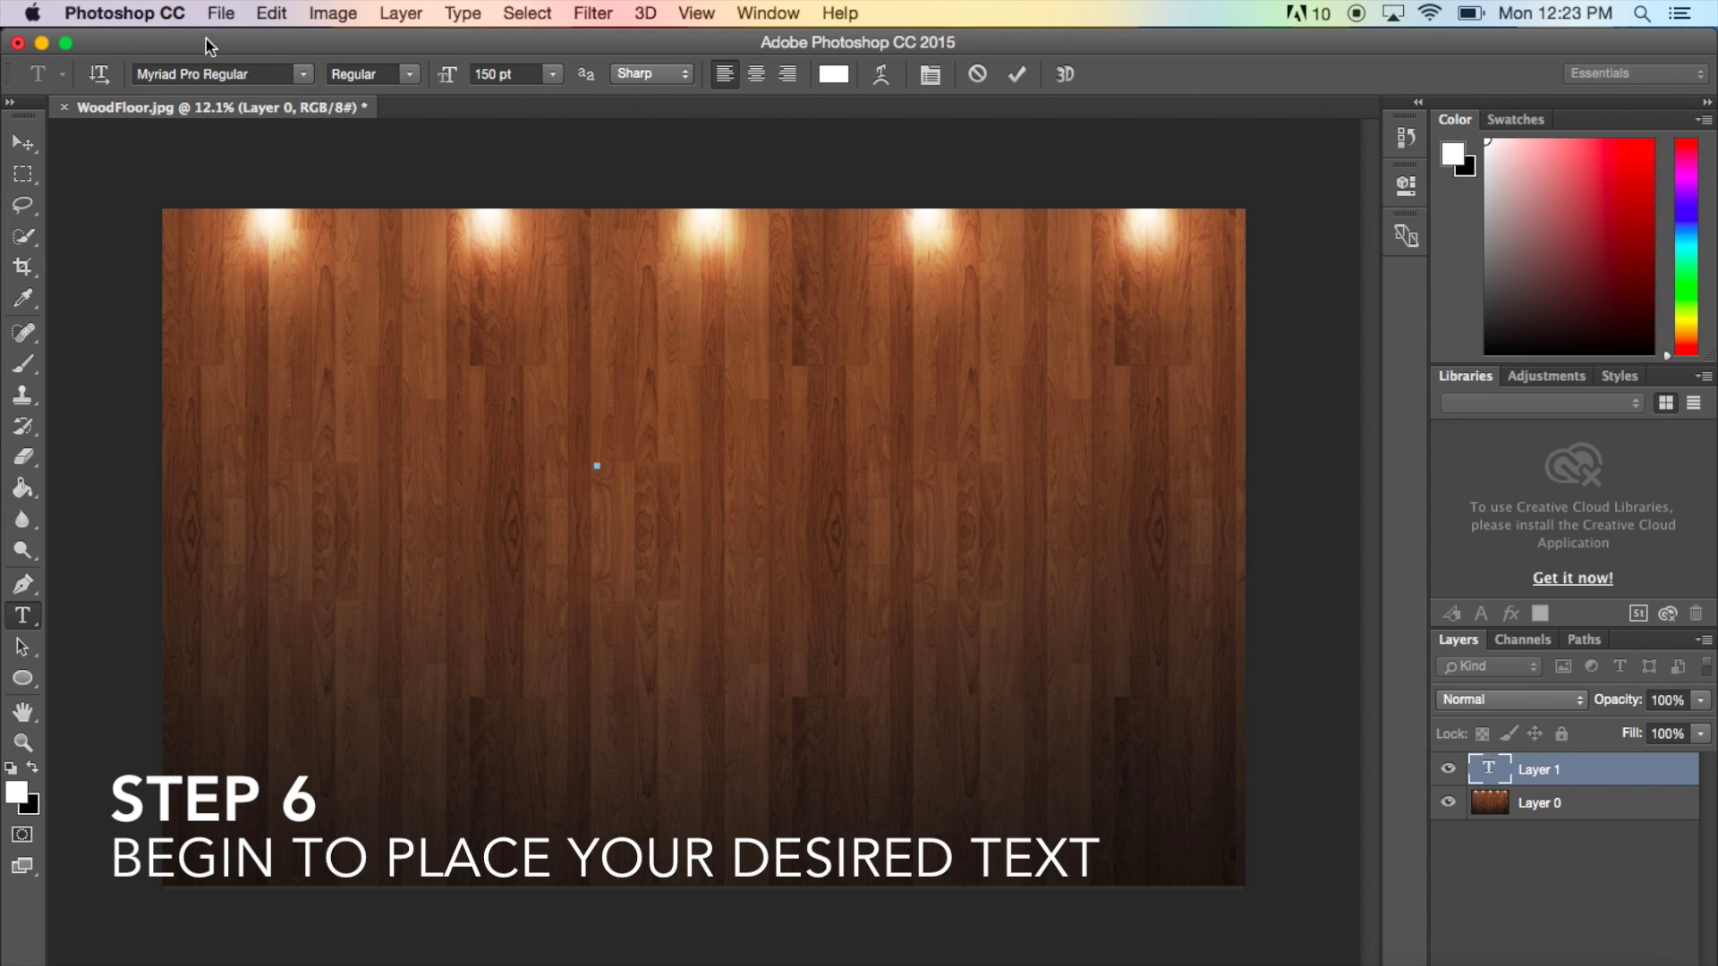
# - Type 'DinnerParty' in Master Of Break Regular and move the title up and left
pyautogui.click(304, 75)
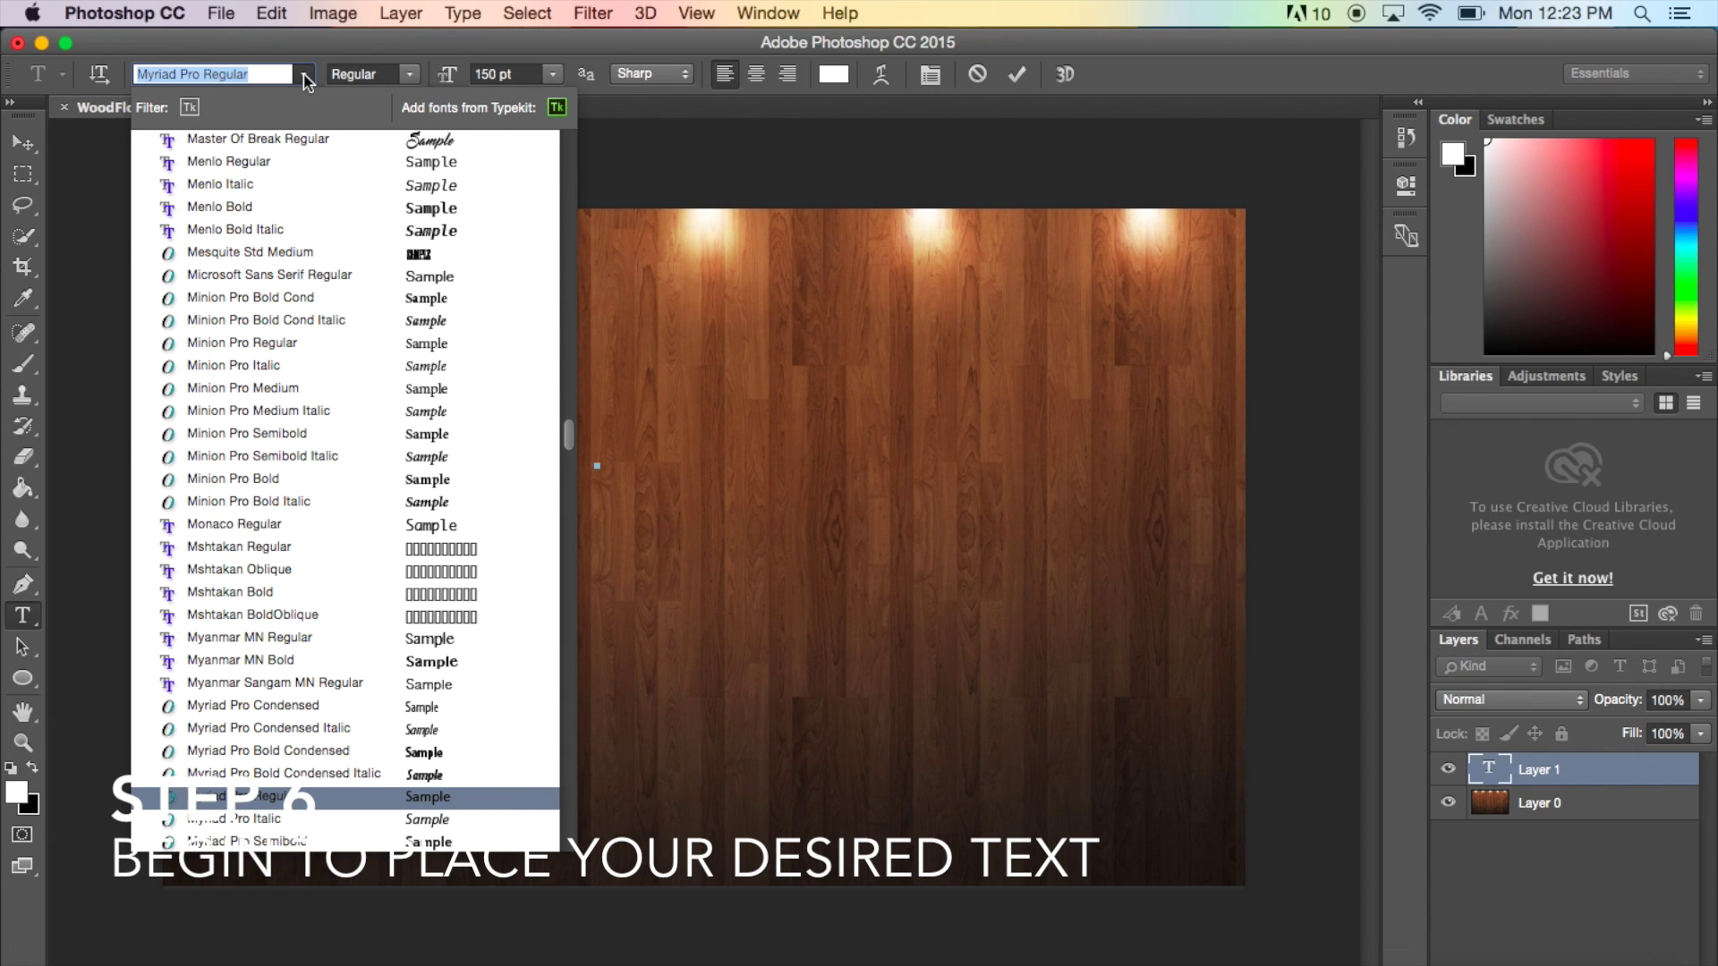
pyautogui.click(309, 140)
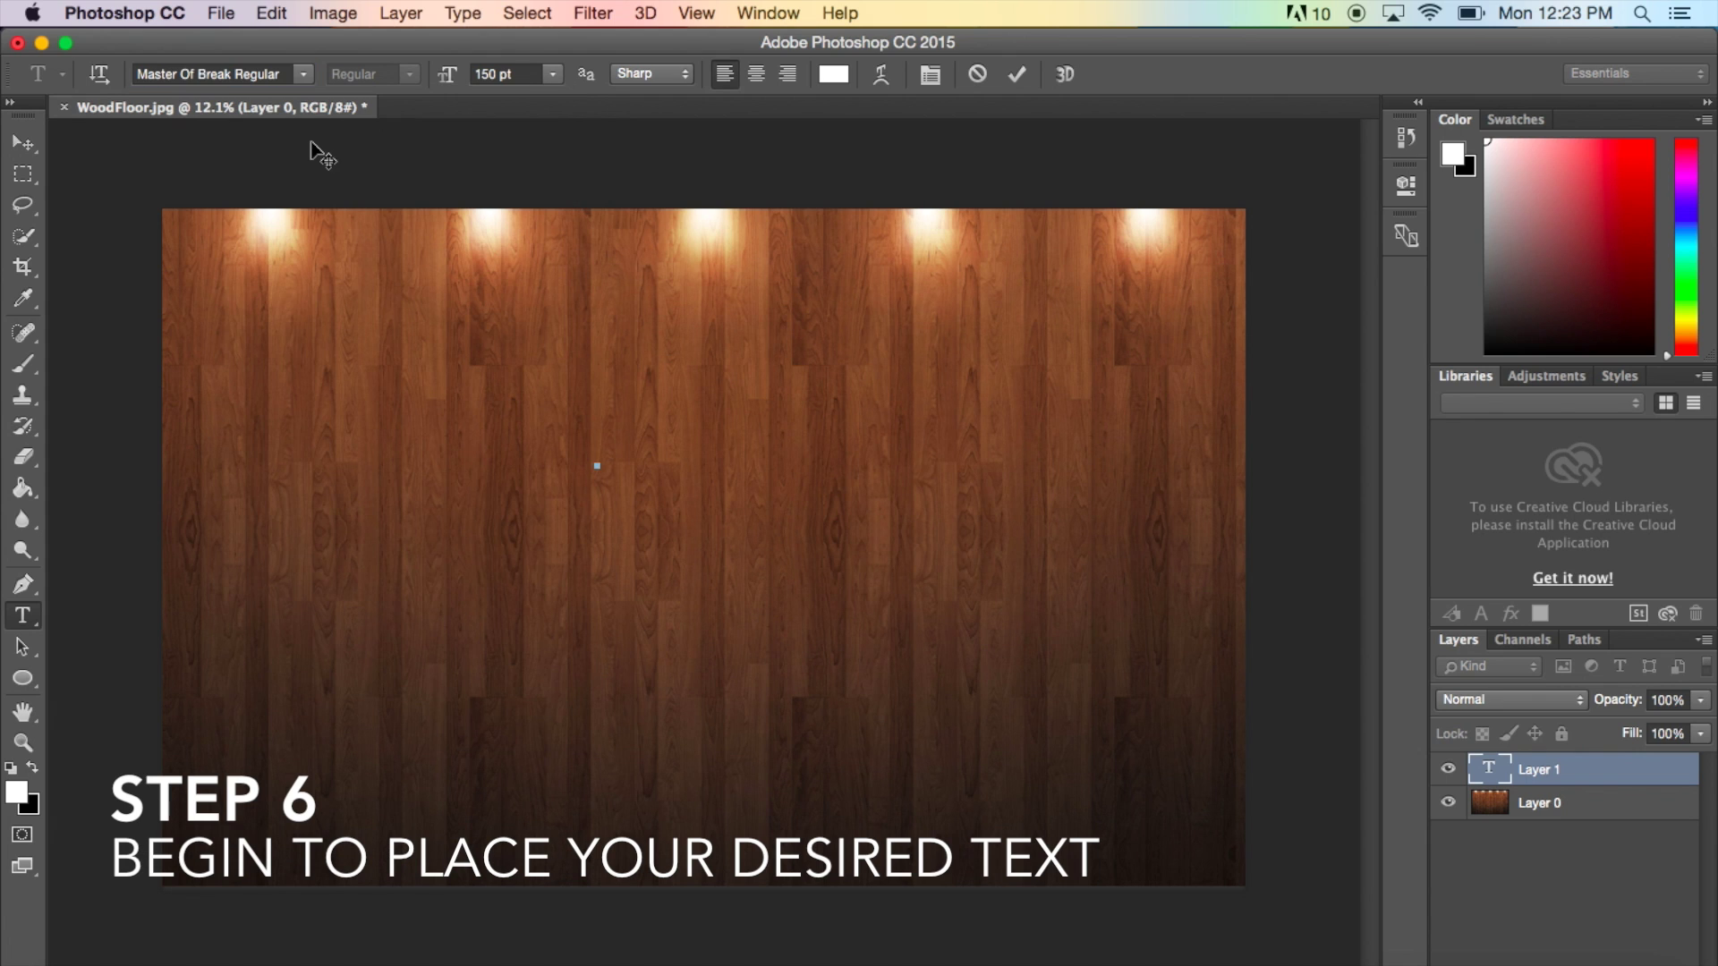
pyautogui.write('DinnerPart')
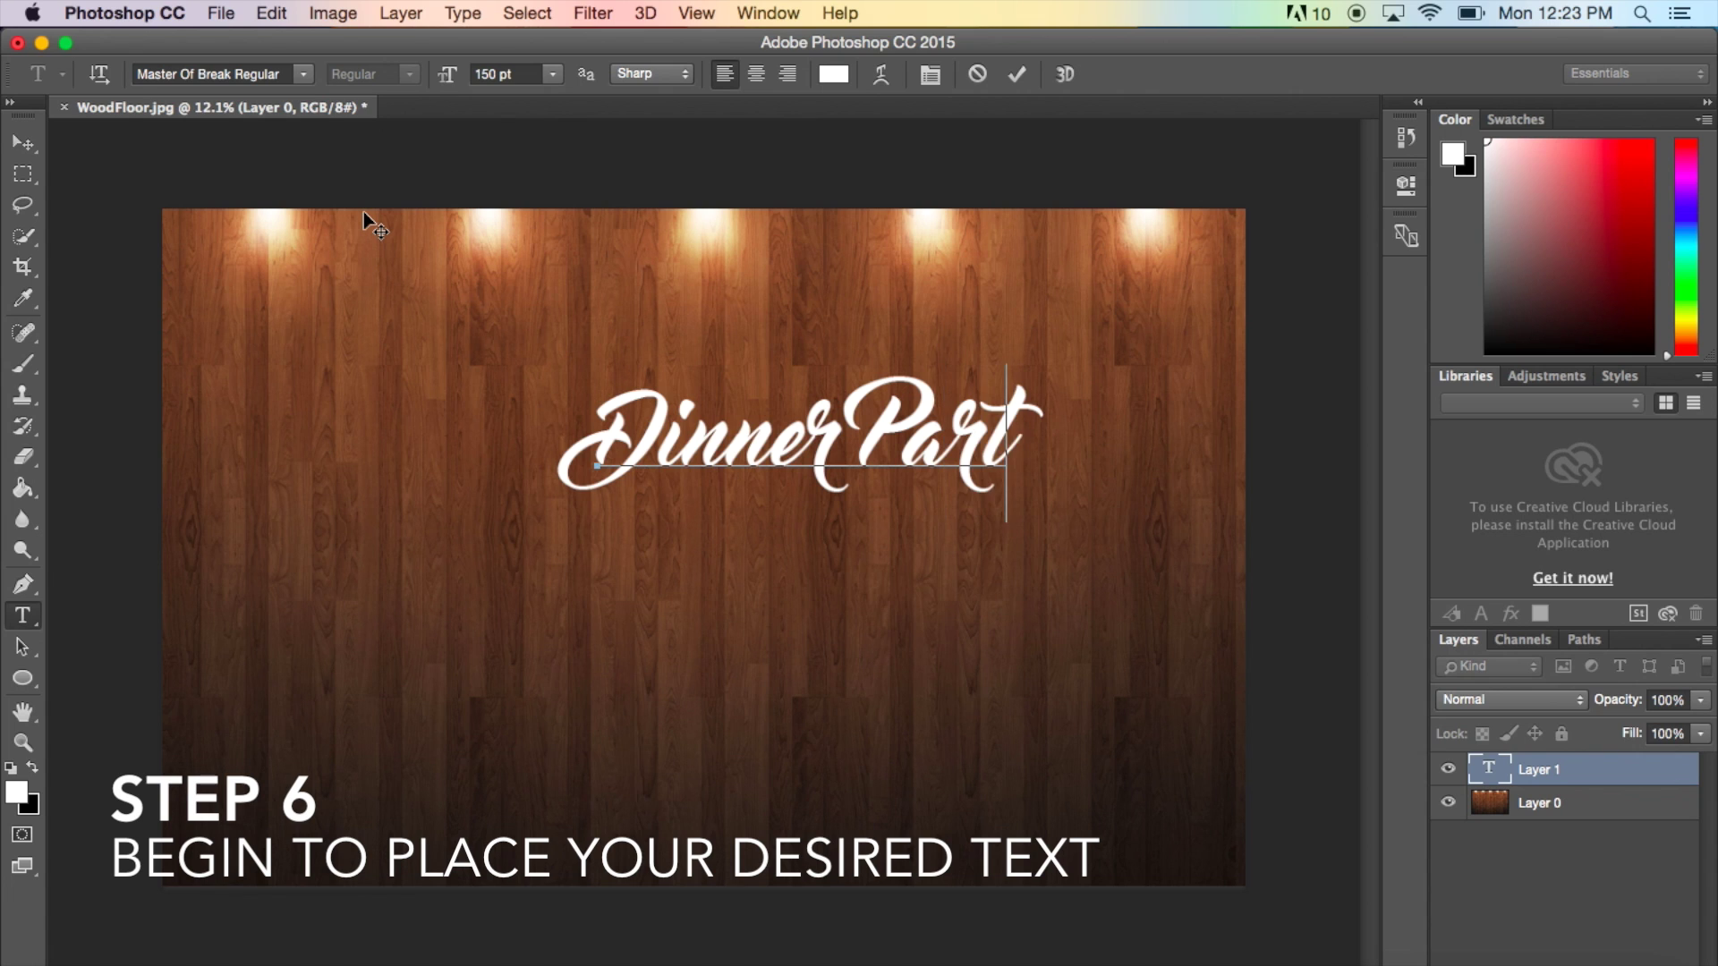
pyautogui.write('y')
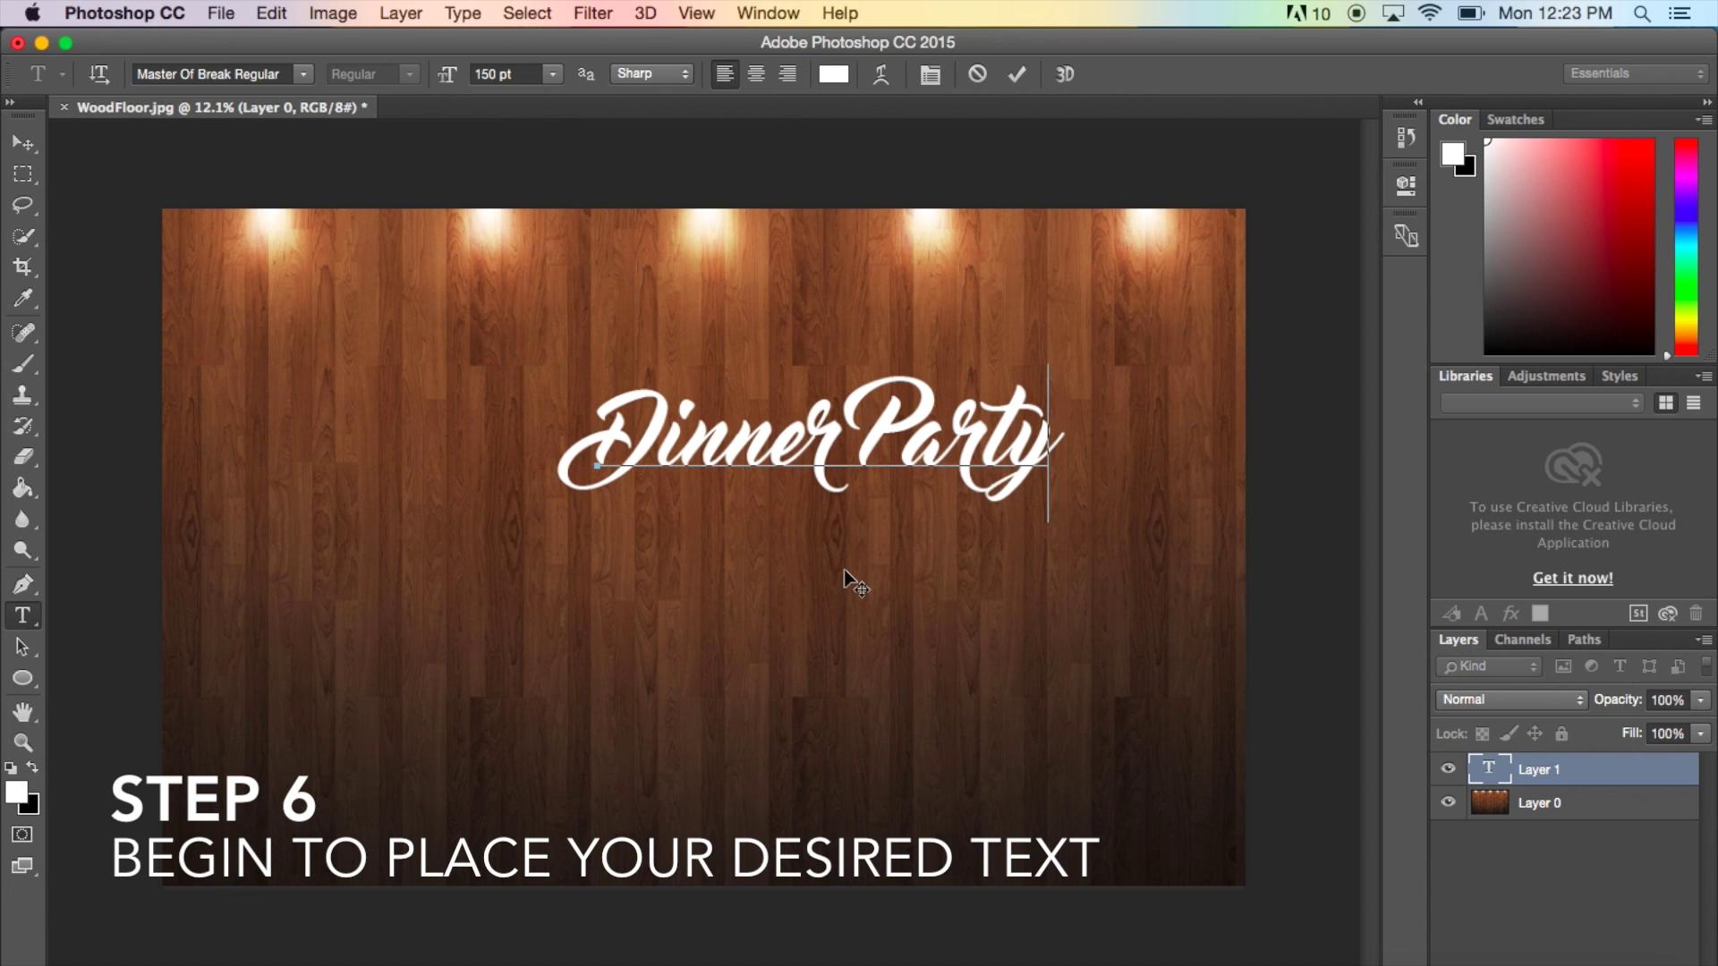
pyautogui.click(32, 145)
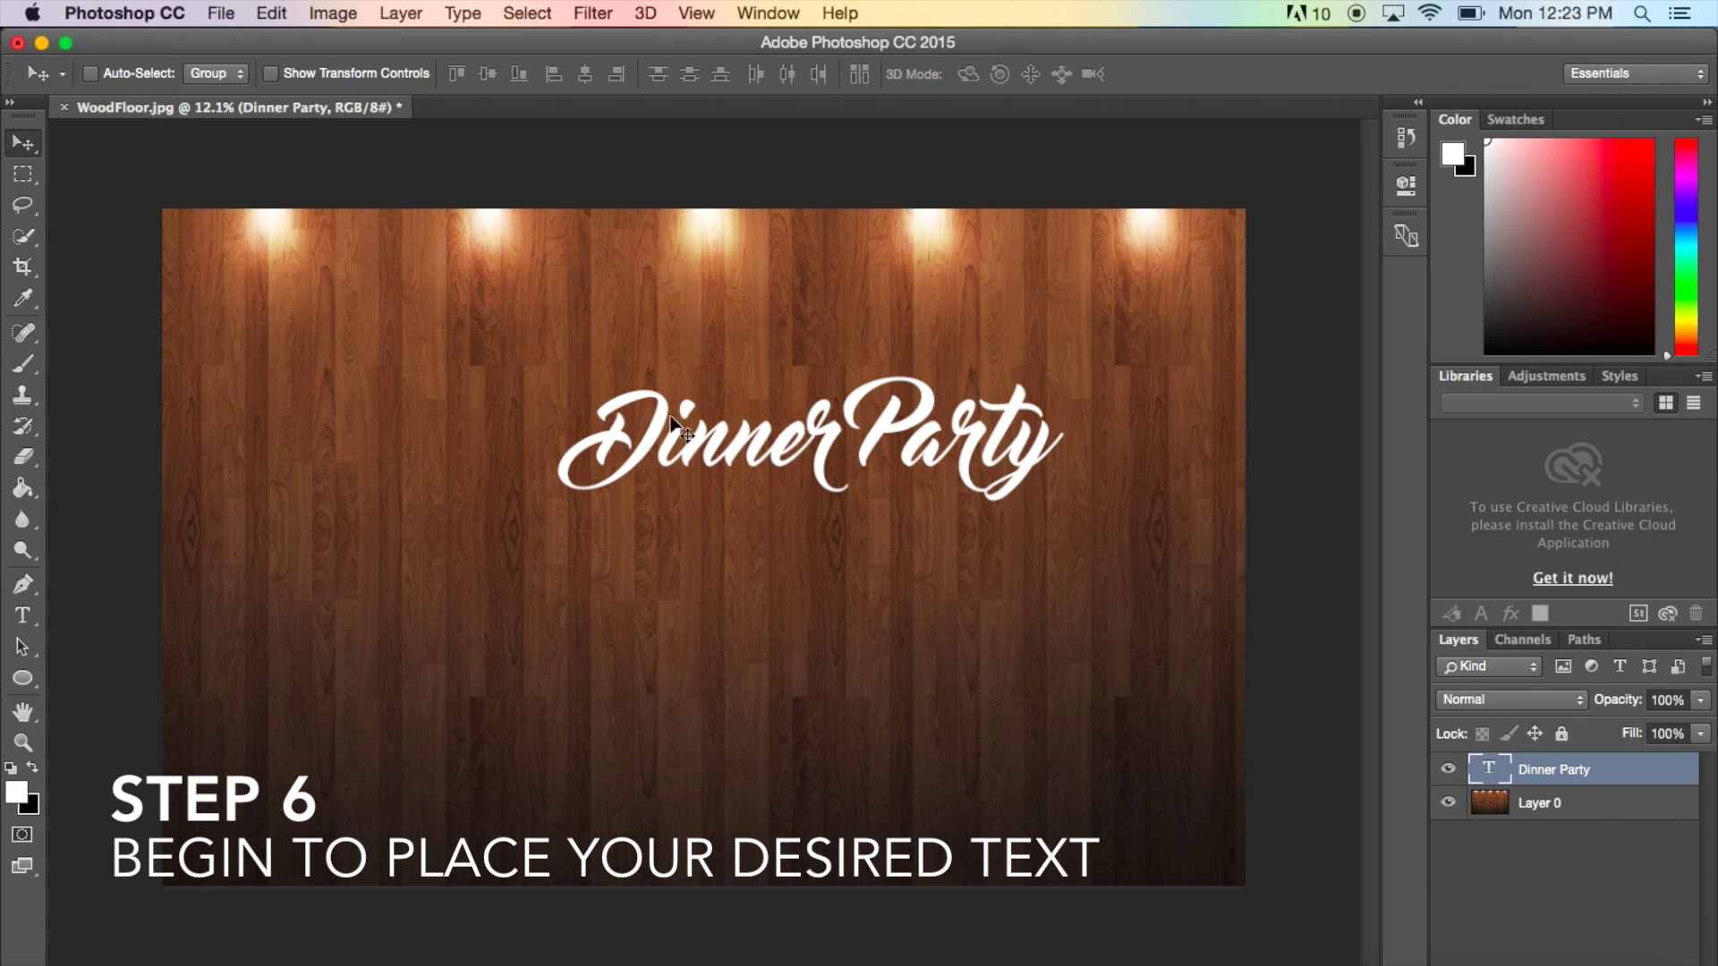
pyautogui.moveTo(845, 439); pyautogui.dragTo(739, 378)
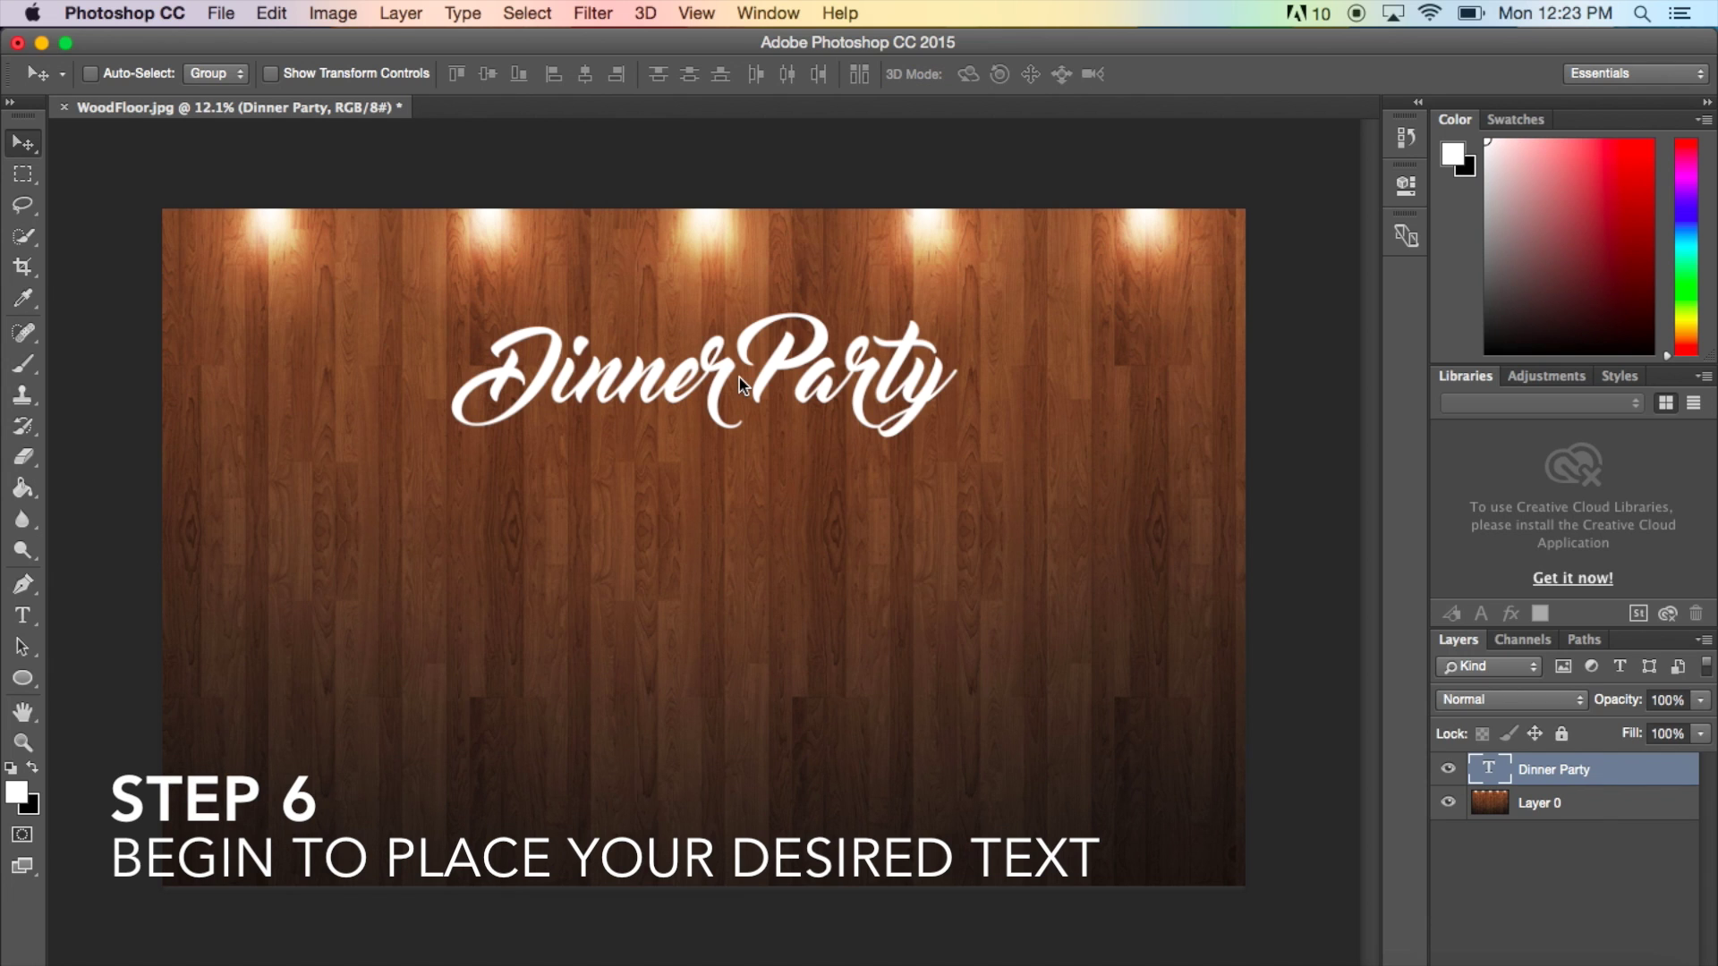
# - Add 'YOU'RE INVITED' above the title in Champagne & Limousines Bold at 40 pt
pyautogui.click(22, 614)
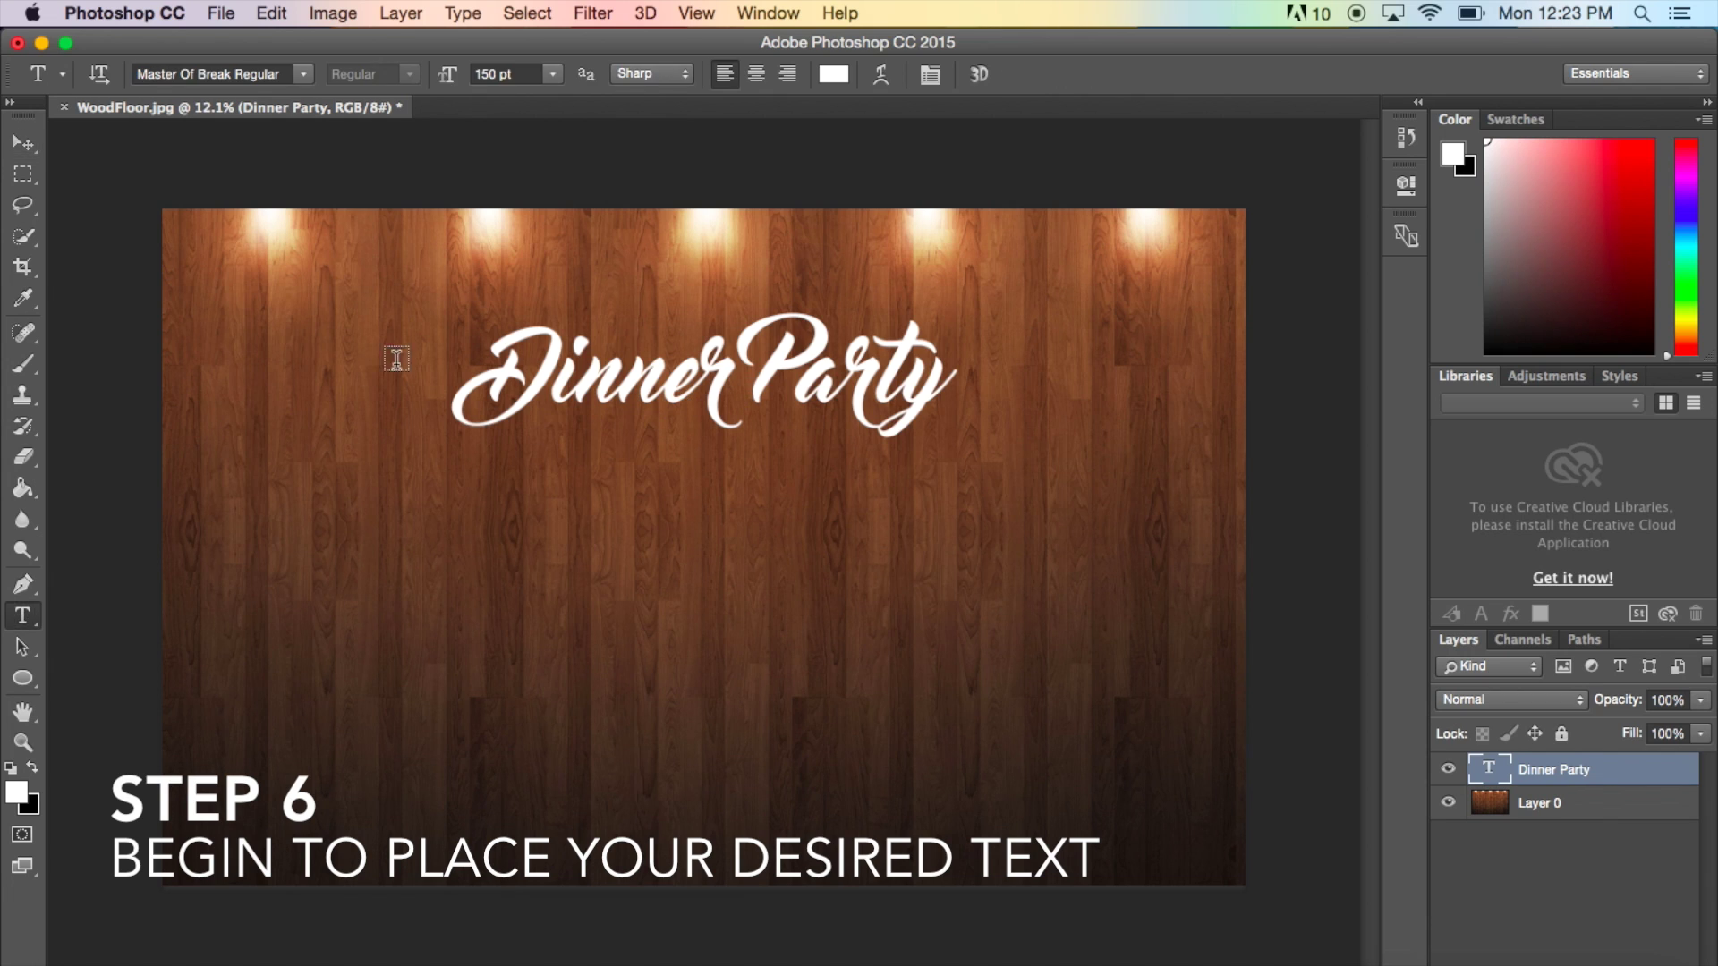
pyautogui.click(657, 268)
pyautogui.click(554, 74)
pyautogui.click(510, 335)
pyautogui.click(303, 73)
pyautogui.write('champ')
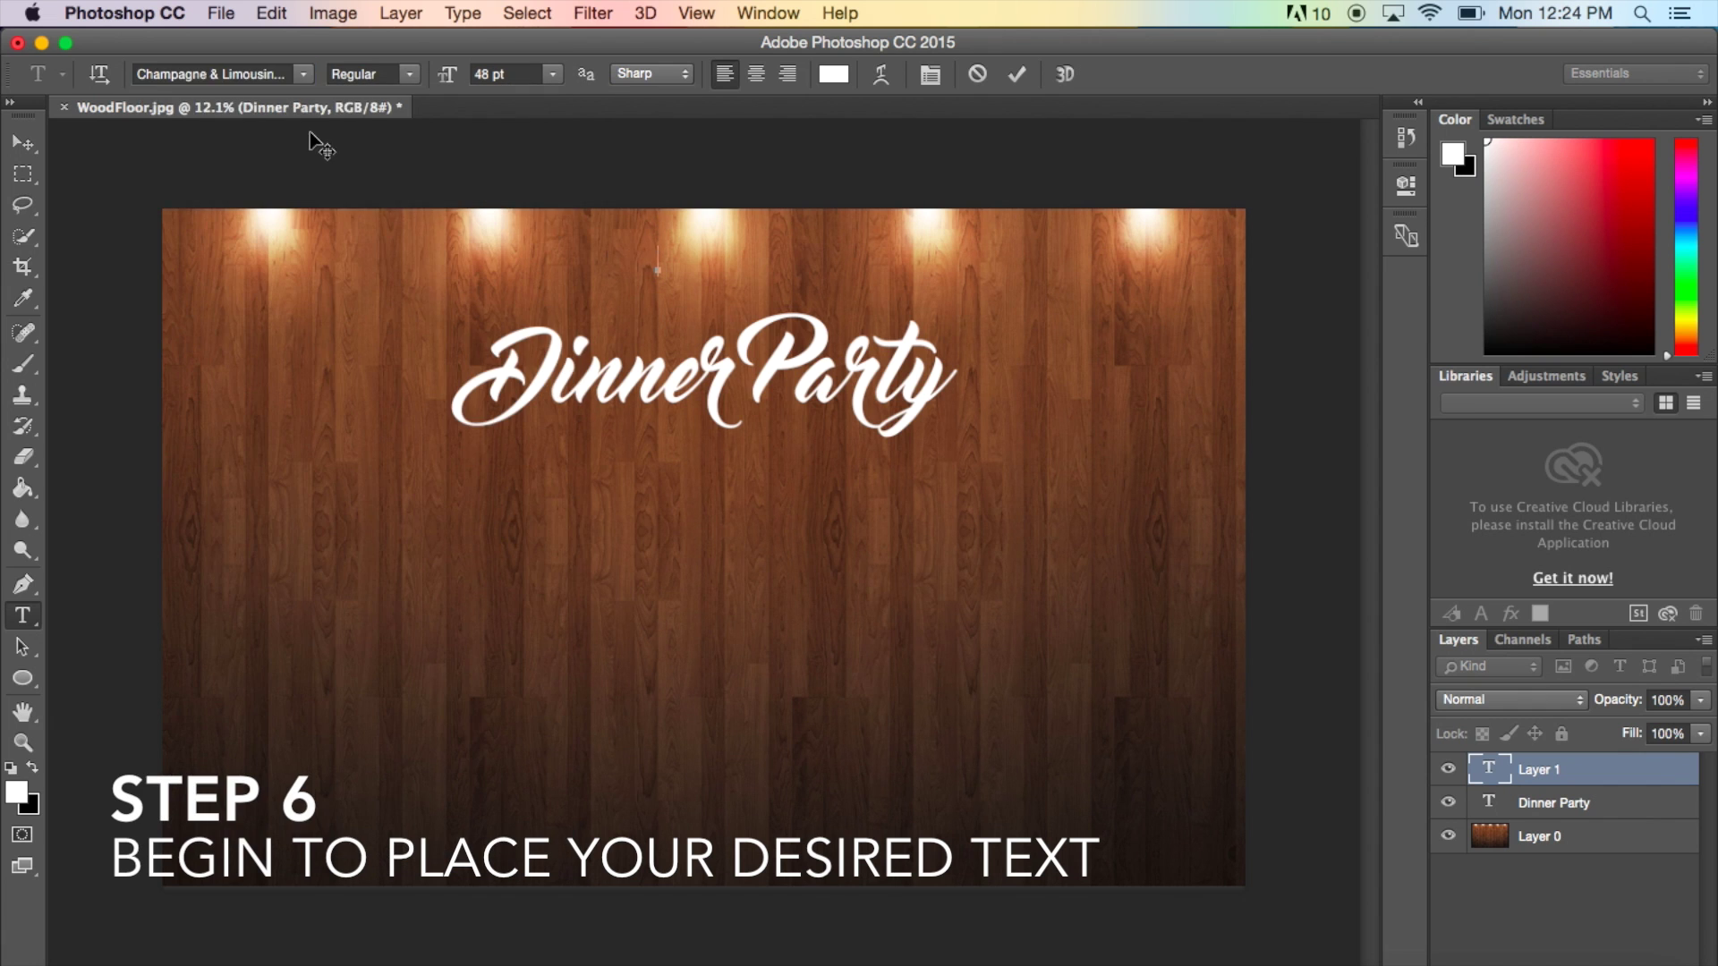
pyautogui.click(278, 184)
pyautogui.write("YOU'RE INVITED")
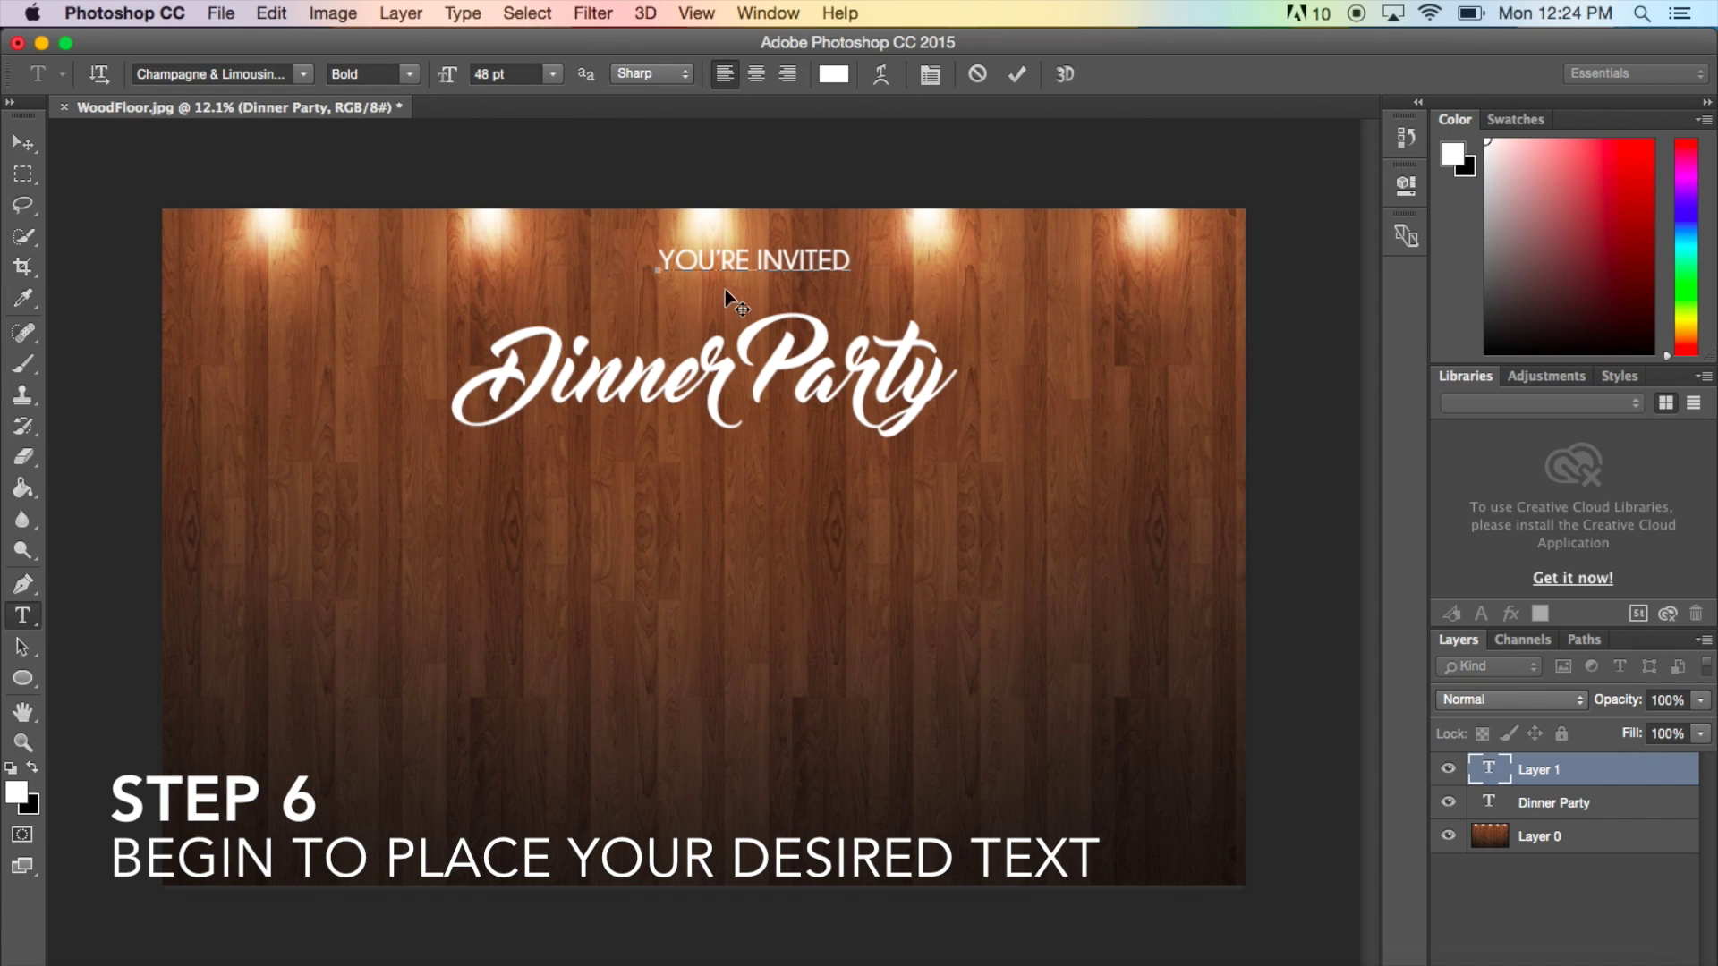
pyautogui.press('super+a')
pyautogui.click(501, 74)
pyautogui.write('40')
pyautogui.press('Return')
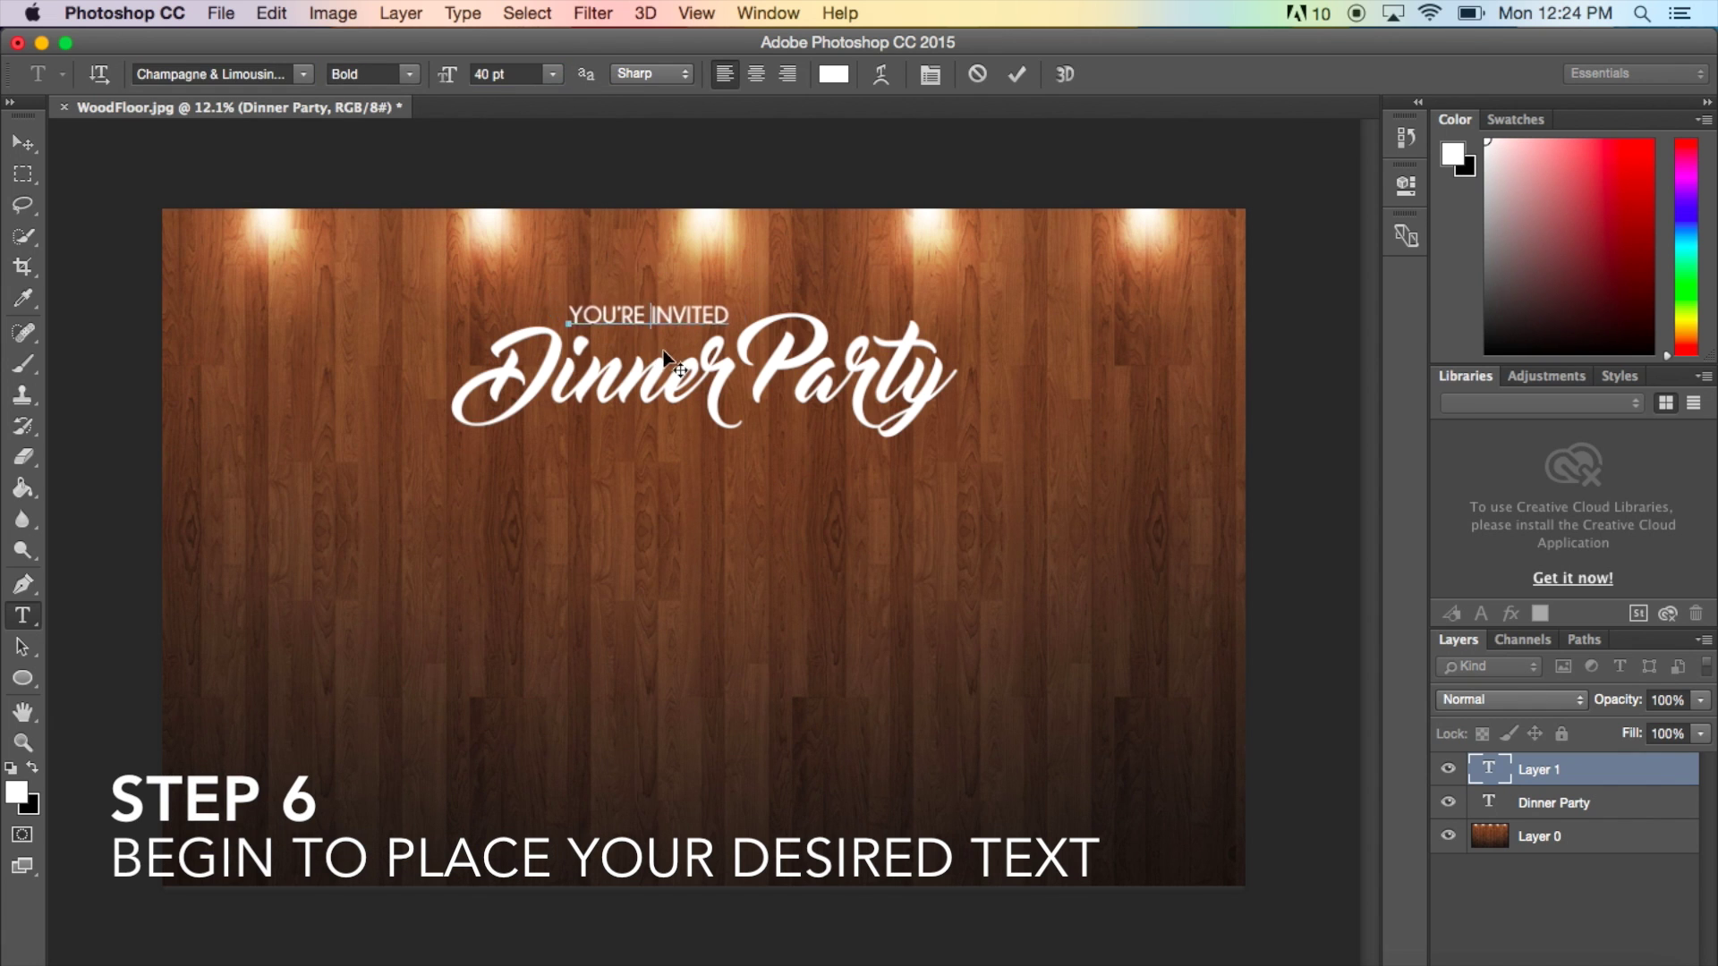
pyautogui.click(22, 610)
# - Draw a paragraph box below the title with 'FEBRUARY 27TH, 2016' and 'Semiformal Attire Required' in Master Of Break
pyautogui.moveTo(415, 482); pyautogui.dragTo(975, 641)
pyautogui.write('FEBRUARY 27TH, 2016')
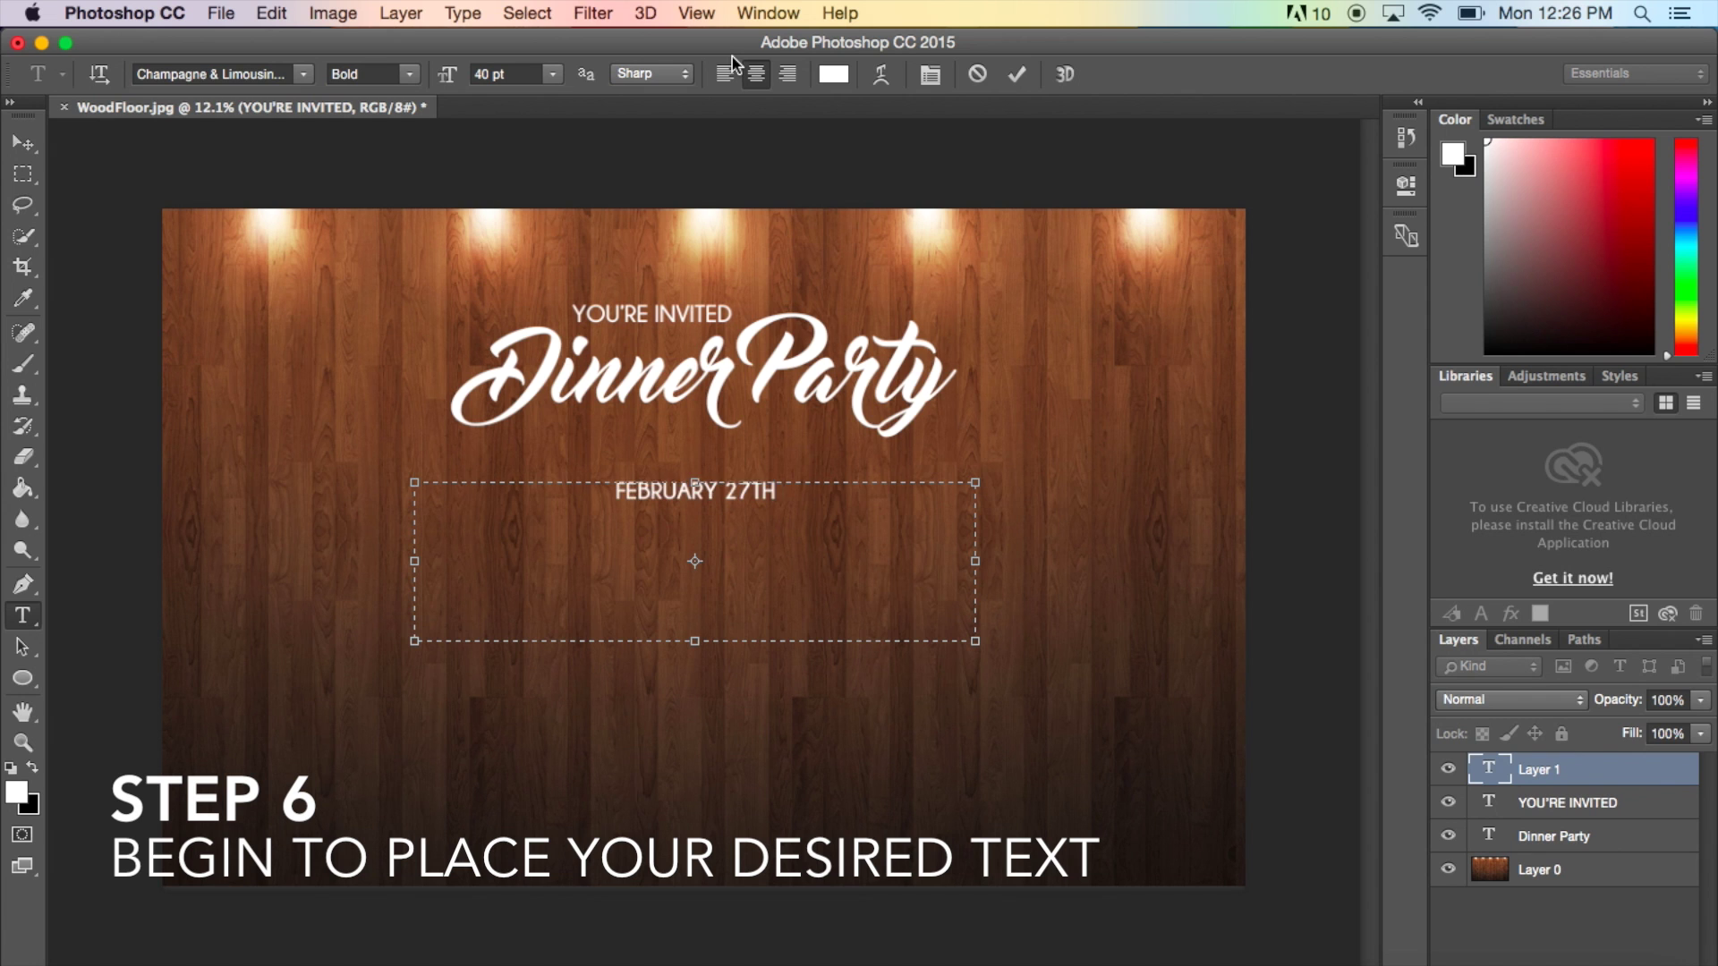
pyautogui.click(305, 74)
pyautogui.scroll(-15, 331, 555)
pyautogui.click(349, 335)
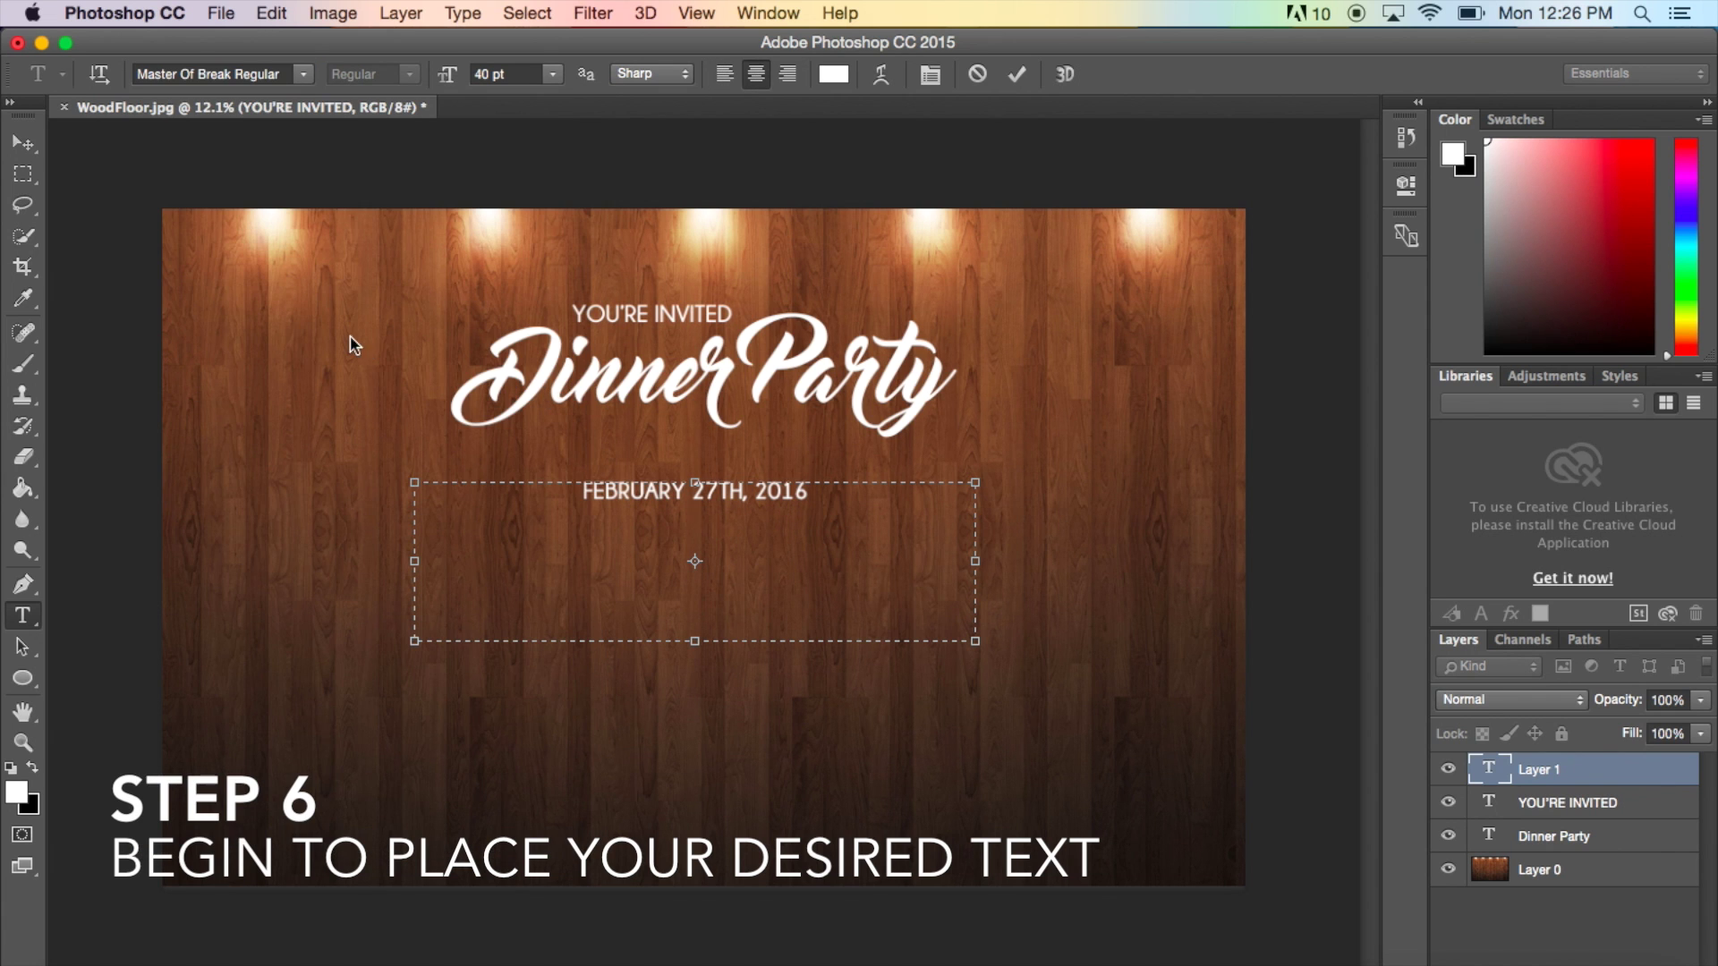
pyautogui.press('Return')
pyautogui.write('Semiformal Attire Required')
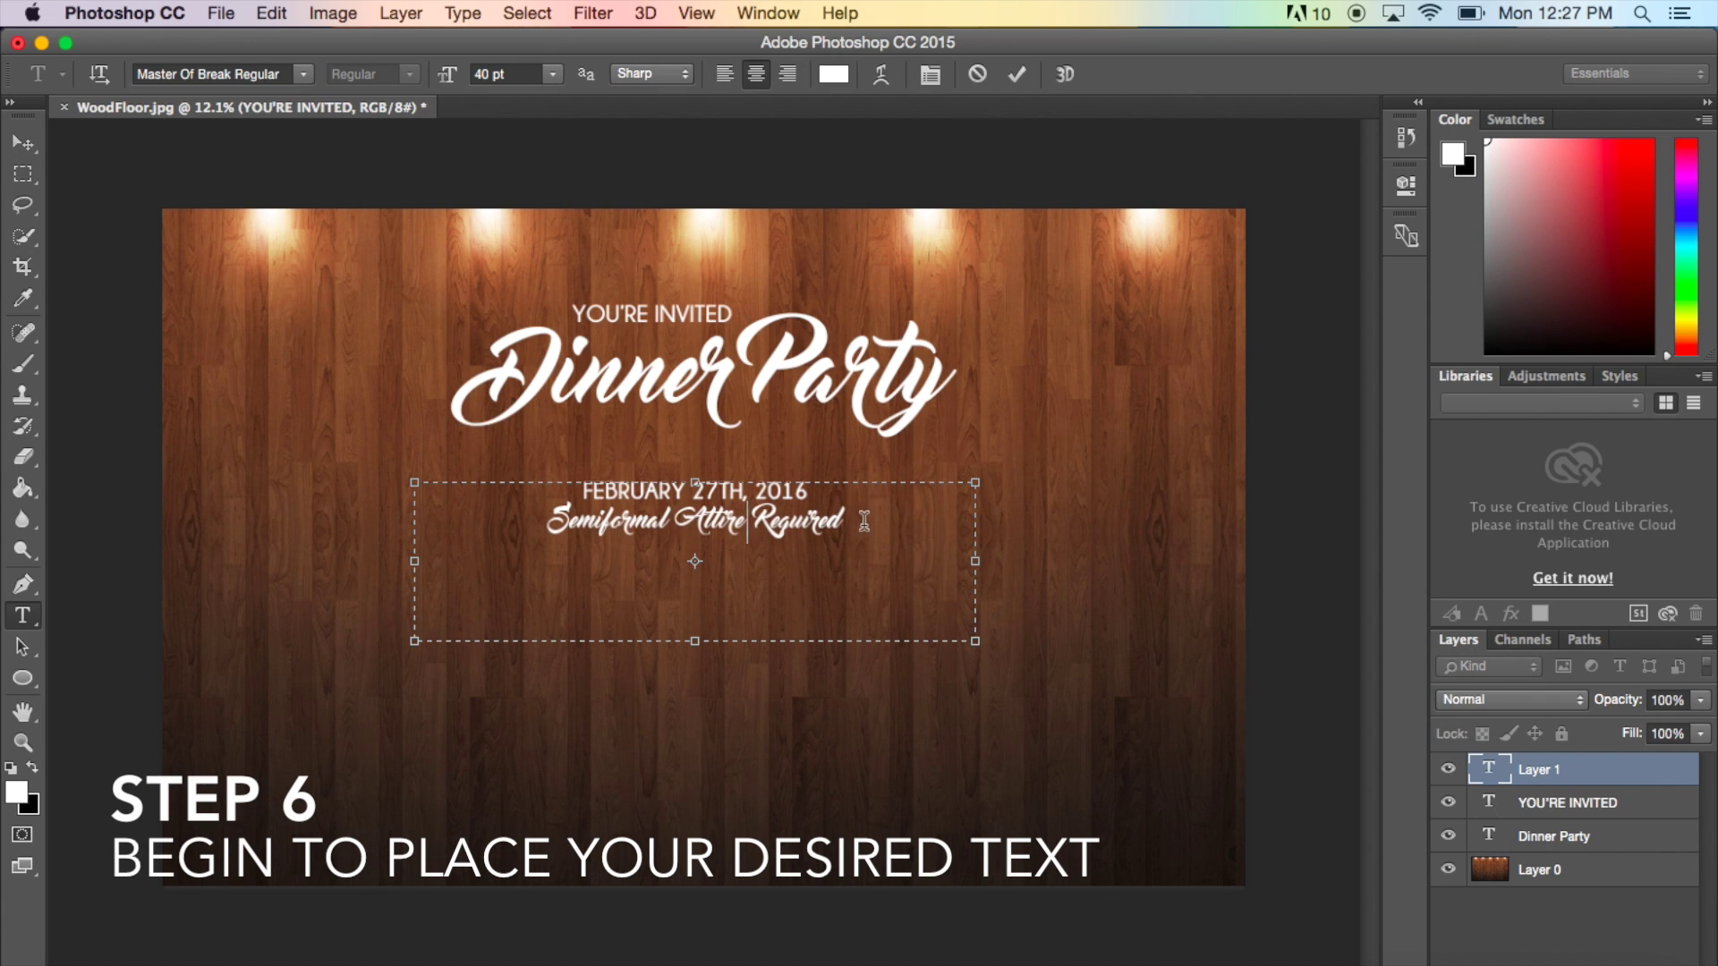
# - Add 'Please Arrive By 8:00 PM' in Champagne & Limousines Bold
pyautogui.click(305, 73)
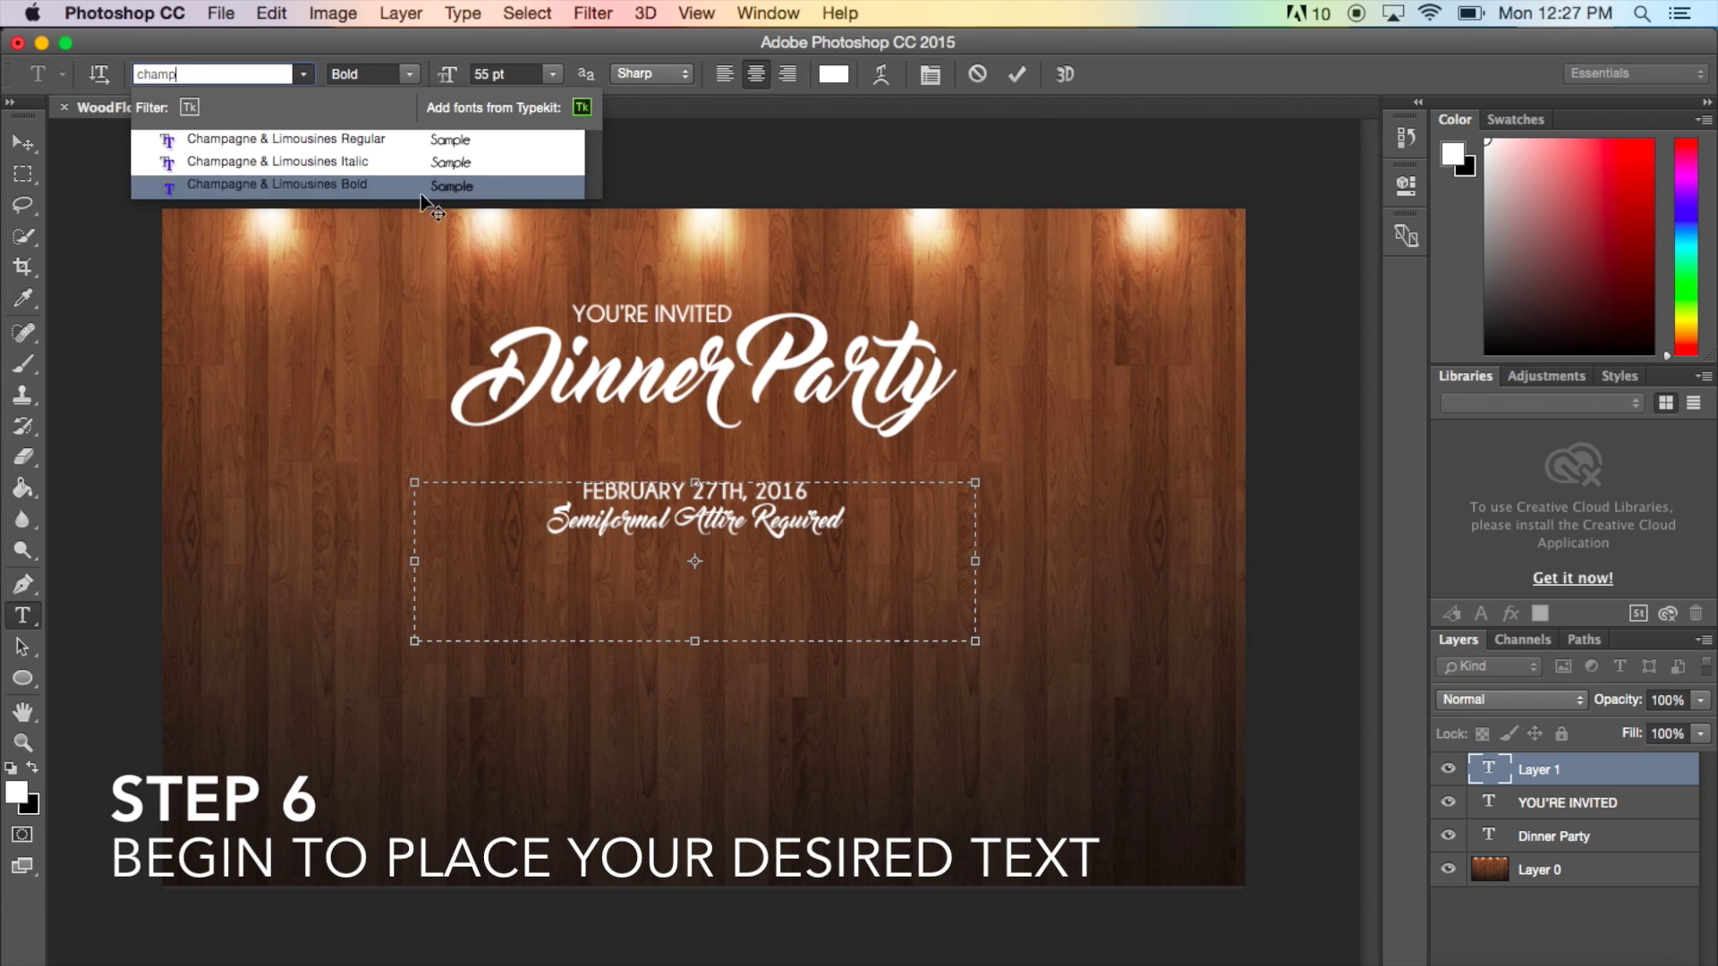
pyautogui.click(420, 166)
pyautogui.press('Return')
pyautogui.write('Please Arrive By 8:00 PM')
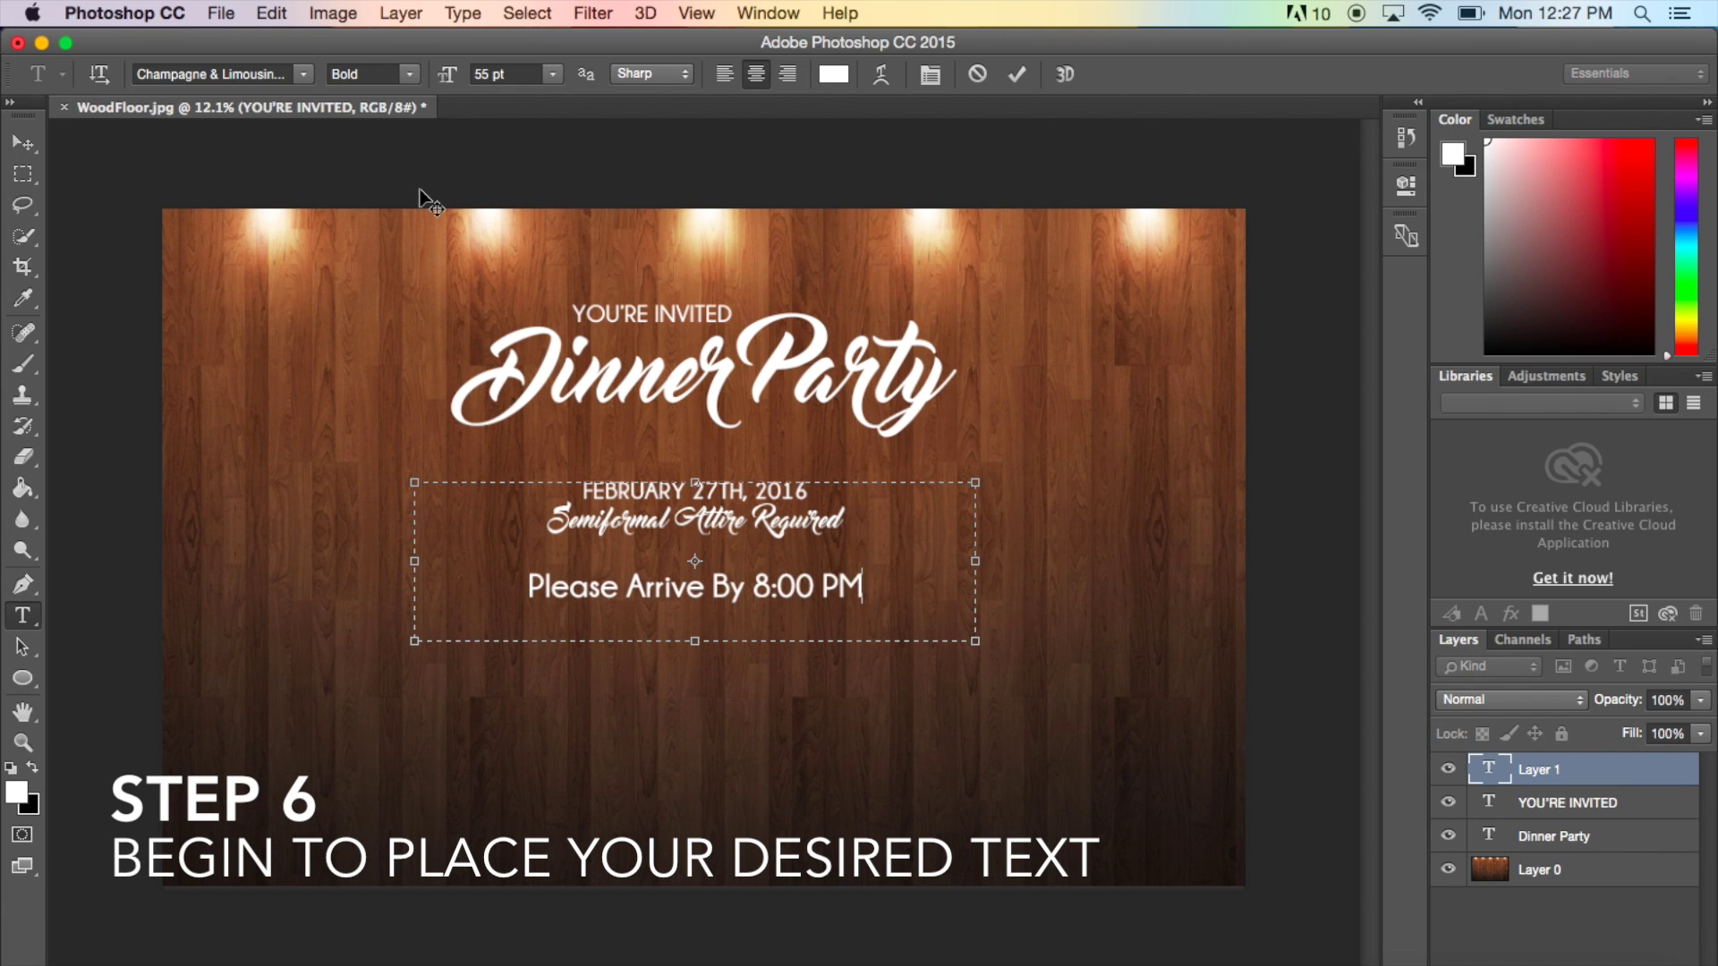
pyautogui.press('Return')
pyautogui.press('Return')
# - Add a 40 pt RSVP line with the host's e-mail address
pyautogui.click(503, 74)
pyautogui.write('40')
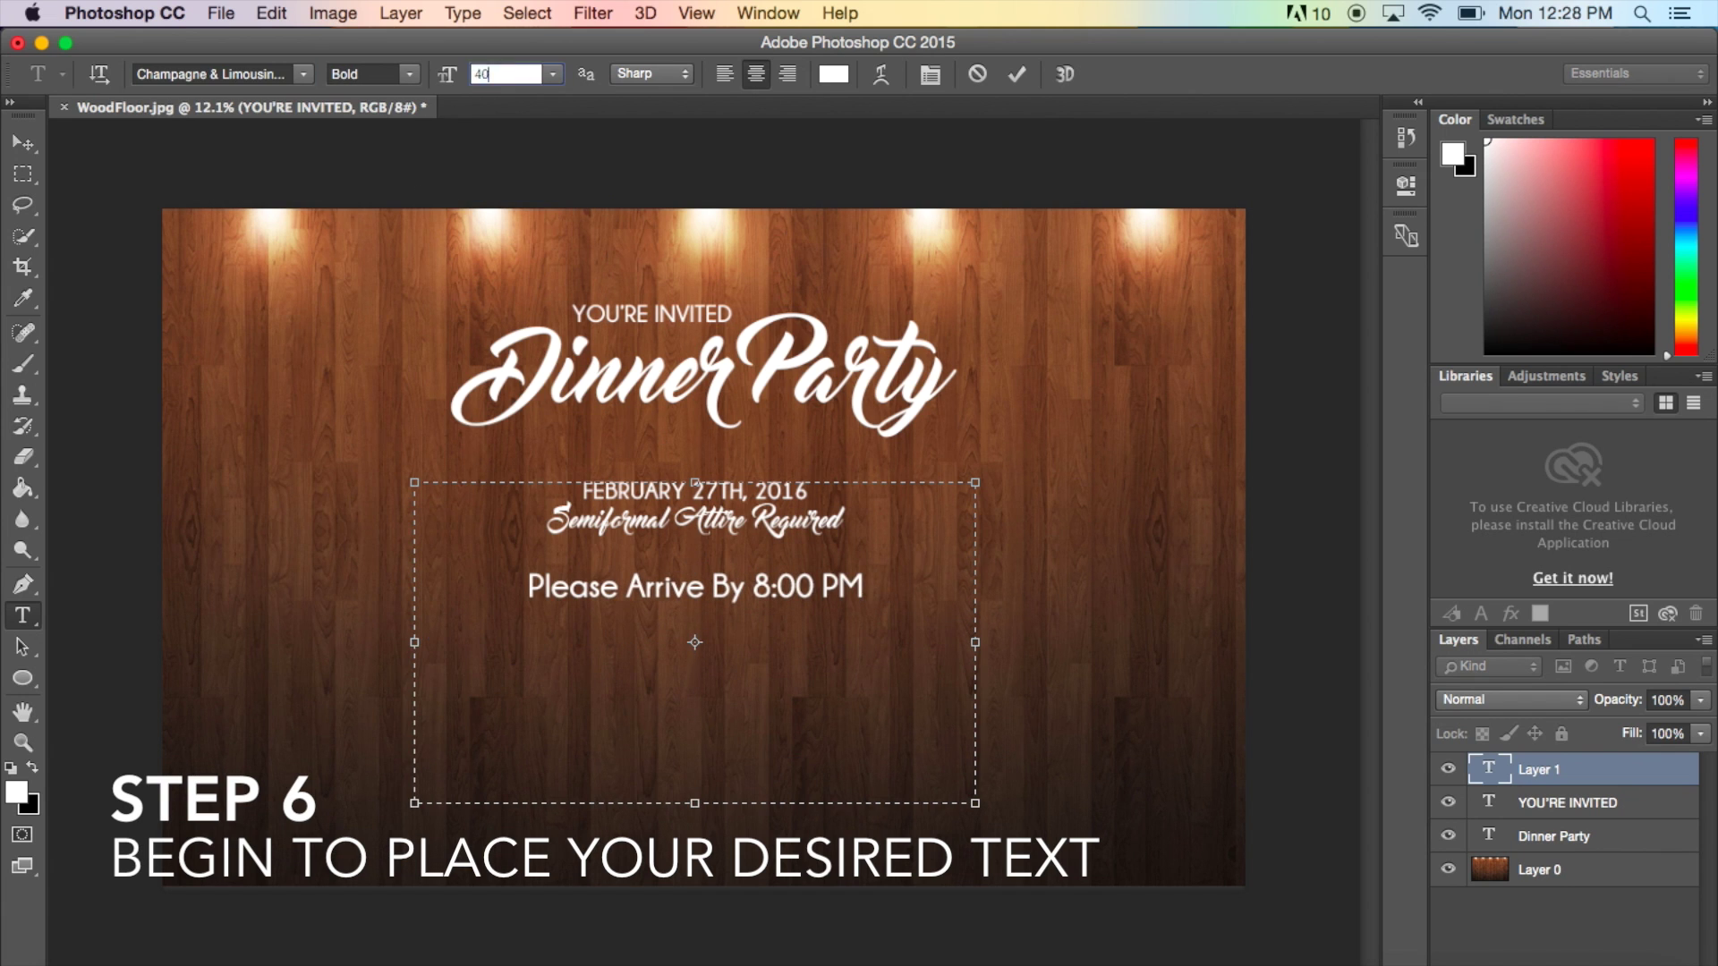
pyautogui.press('Return')
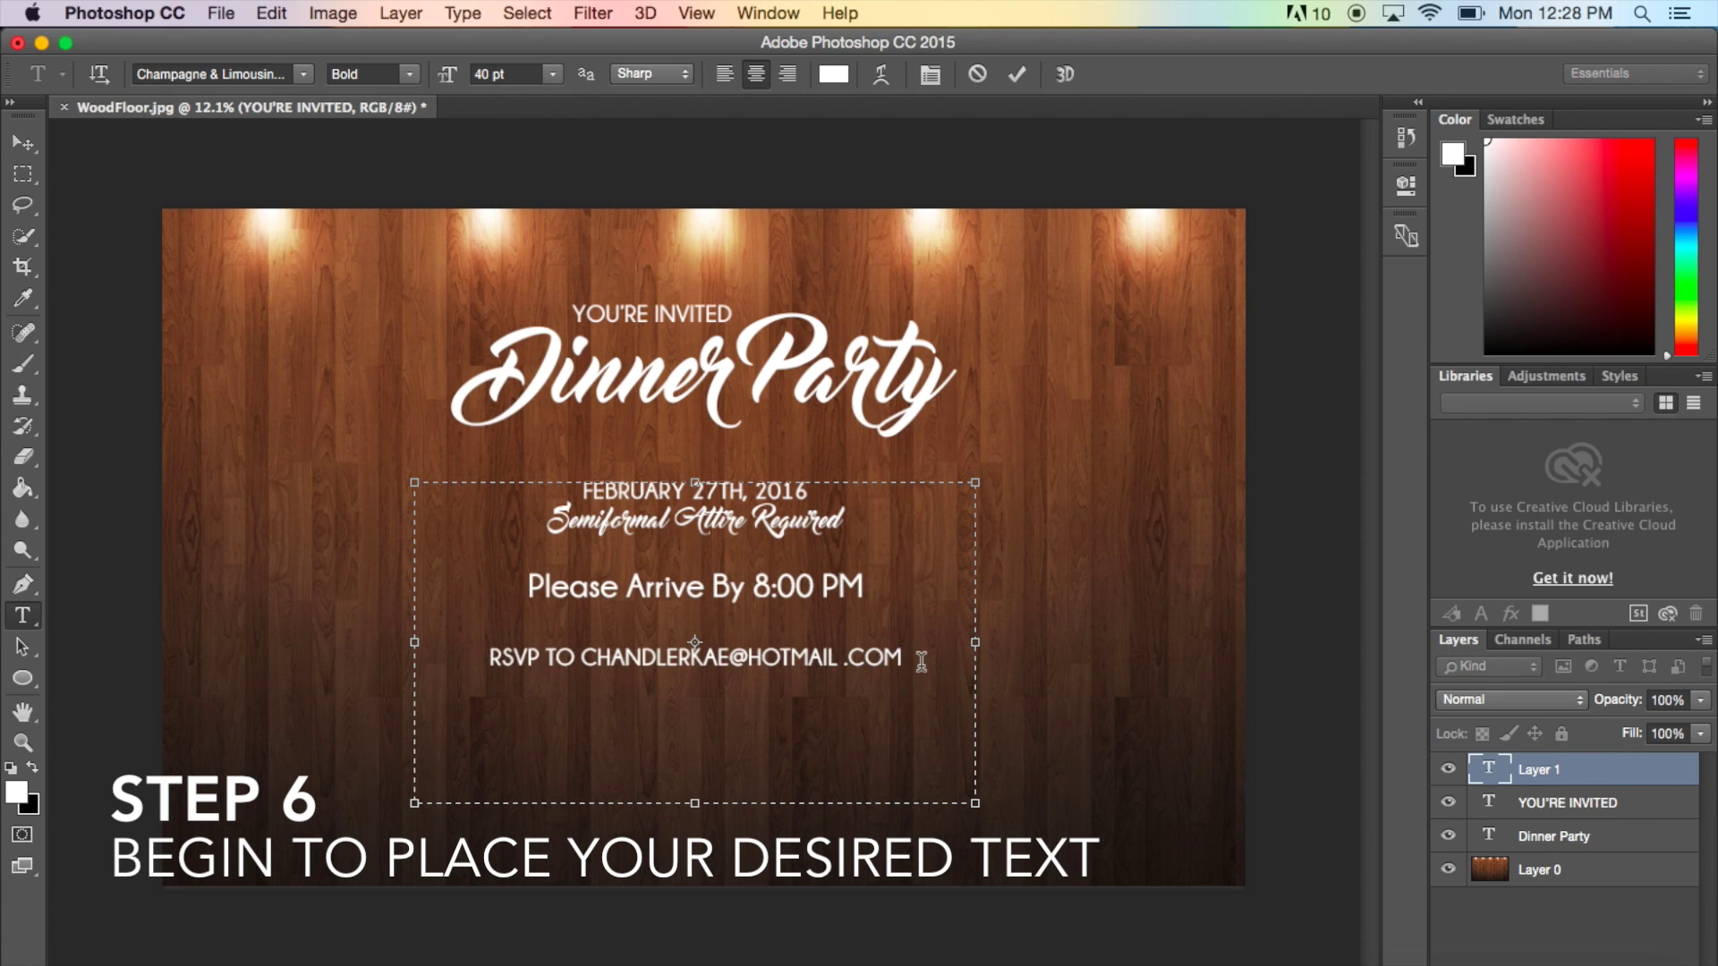
pyautogui.press('Return')
# - Finish with 'Food Will Be Provided' in Master Of Break, then commit and lower the details block
pyautogui.click(305, 74)
pyautogui.click(230, 157)
pyautogui.write('Food Will Be')
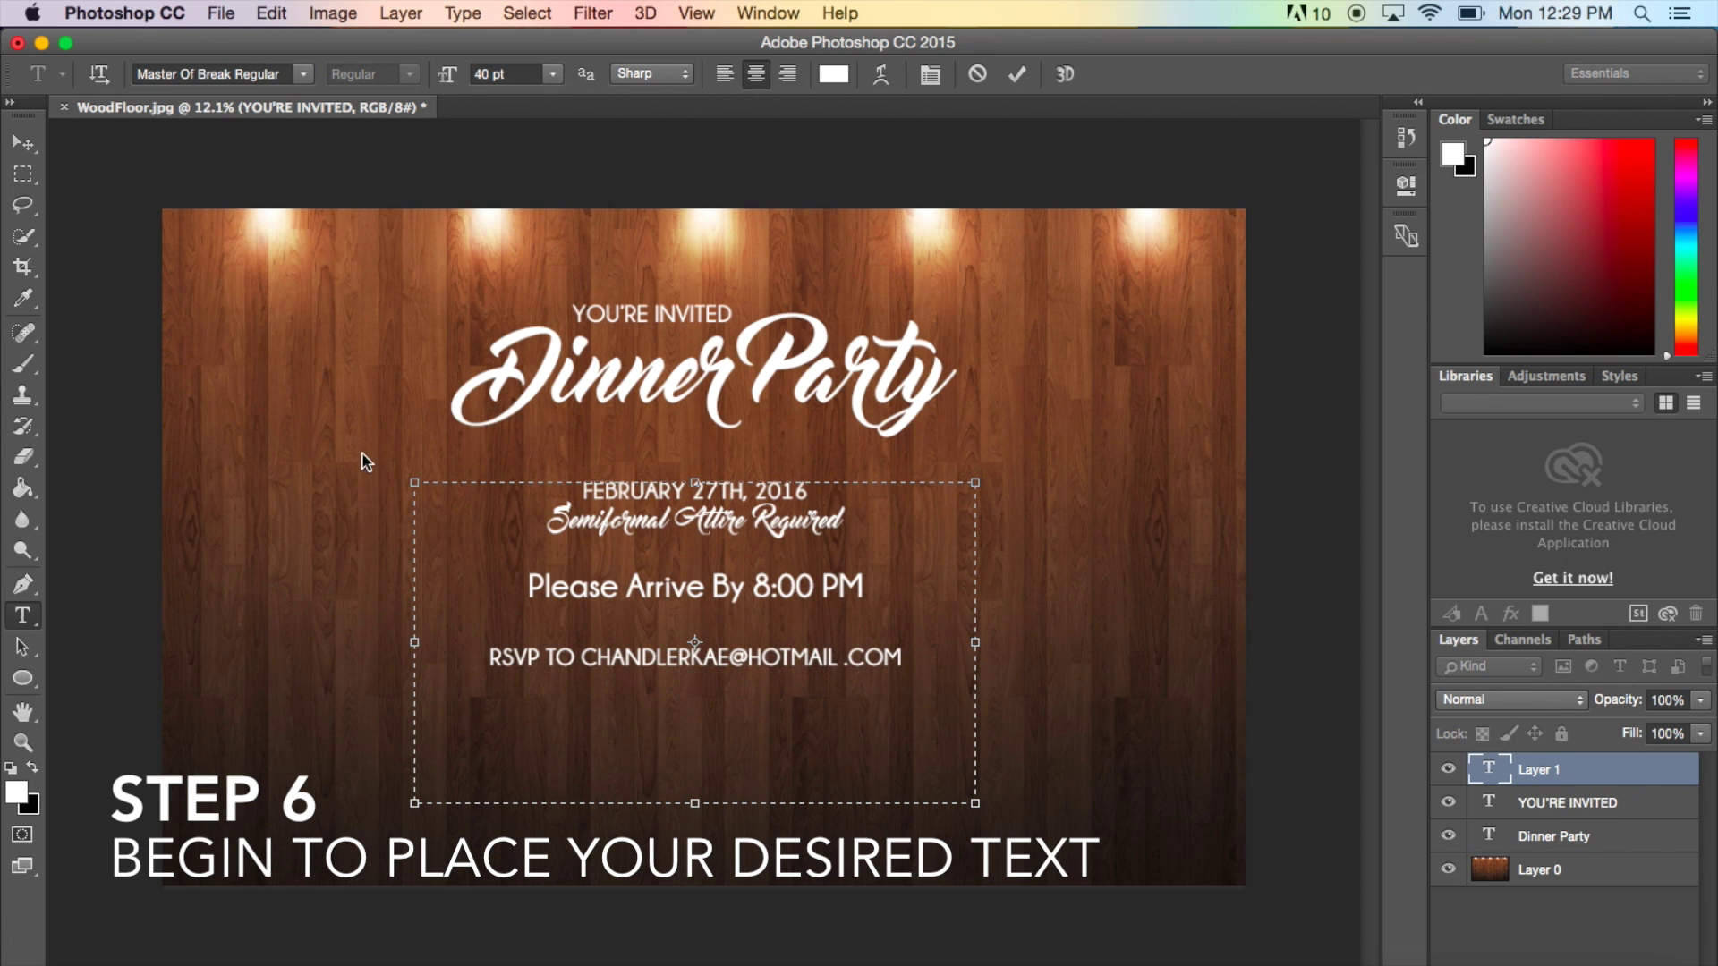
pyautogui.write(' Provided')
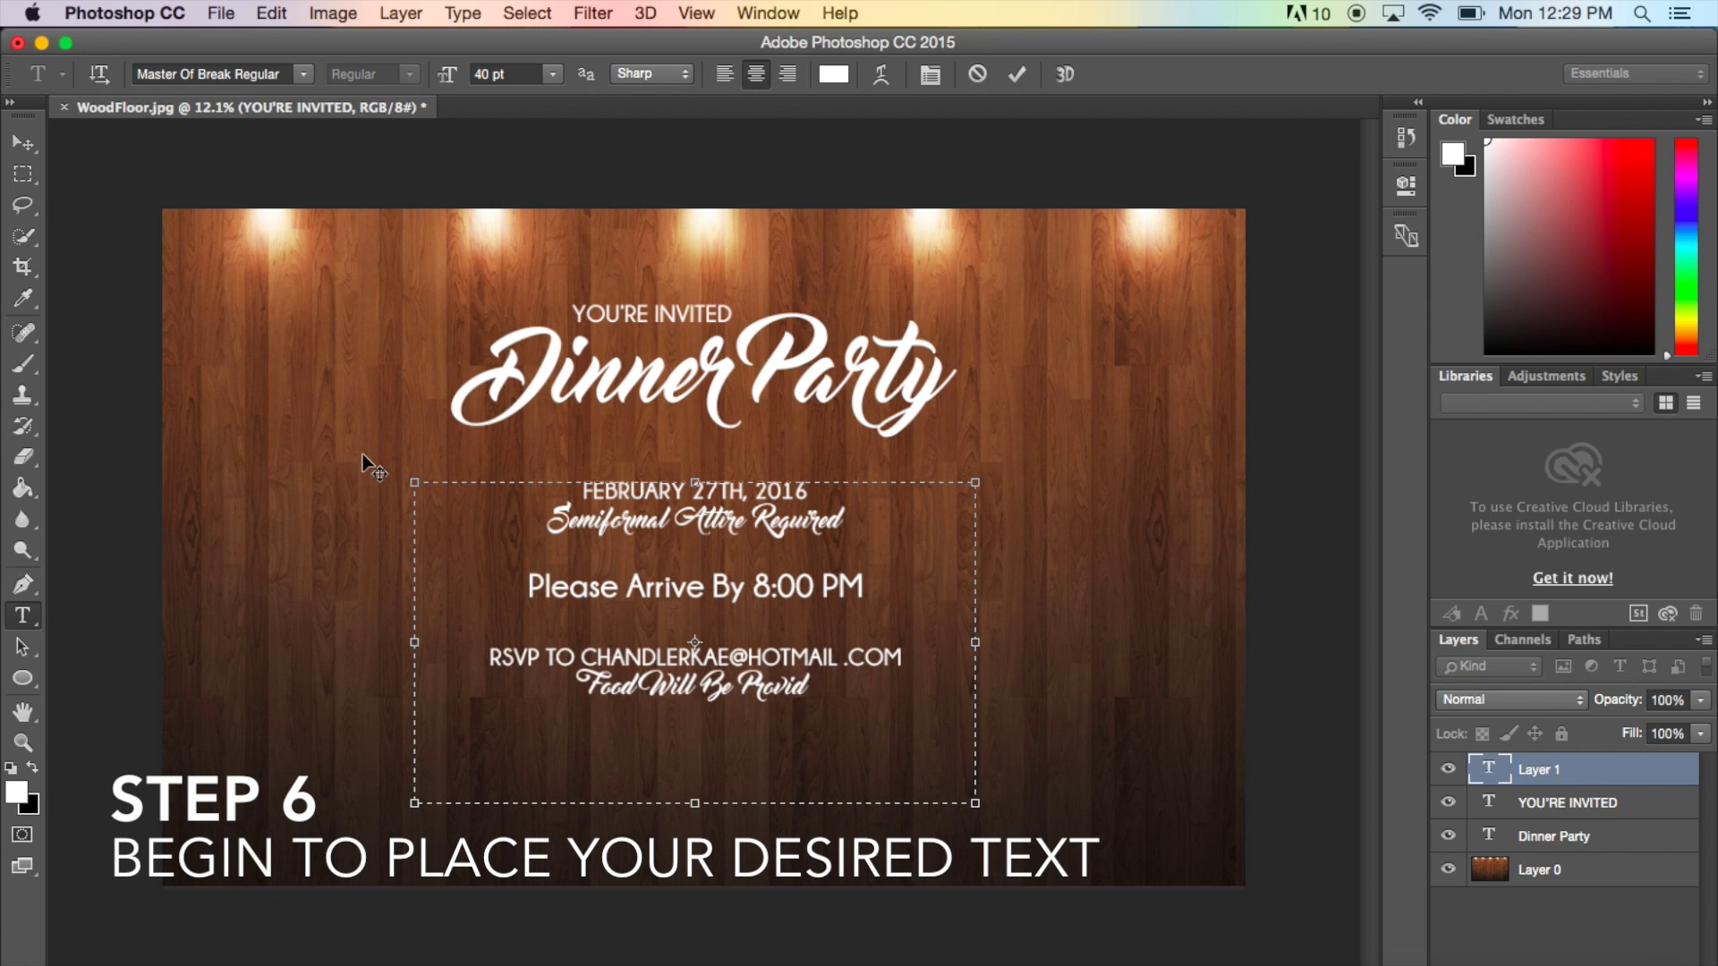
pyautogui.click(23, 143)
pyautogui.moveTo(753, 664)
pyautogui.mouseDown()
pyautogui.moveTo(733, 703)
pyautogui.moveTo(642, 747)
pyautogui.moveTo(761, 761)
pyautogui.moveTo(761, 640)
pyautogui.mouseUp()
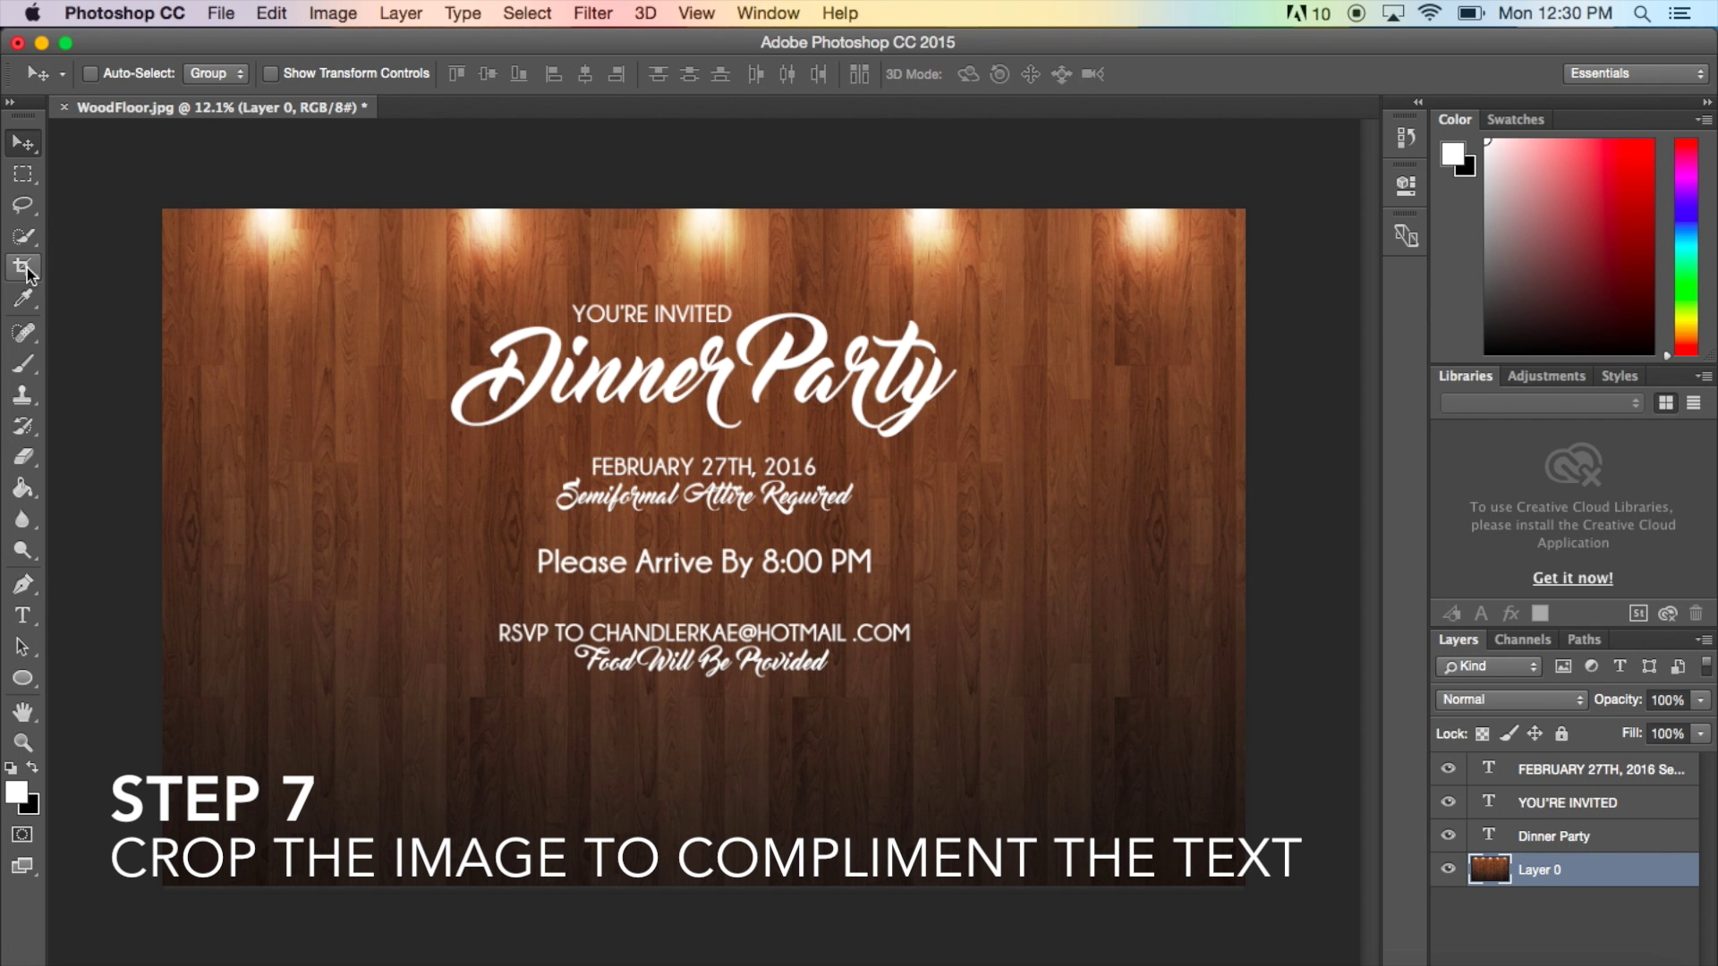
# - Crop the left, right and bottom edges to a near-square around the invitation text
pyautogui.click(26, 267)
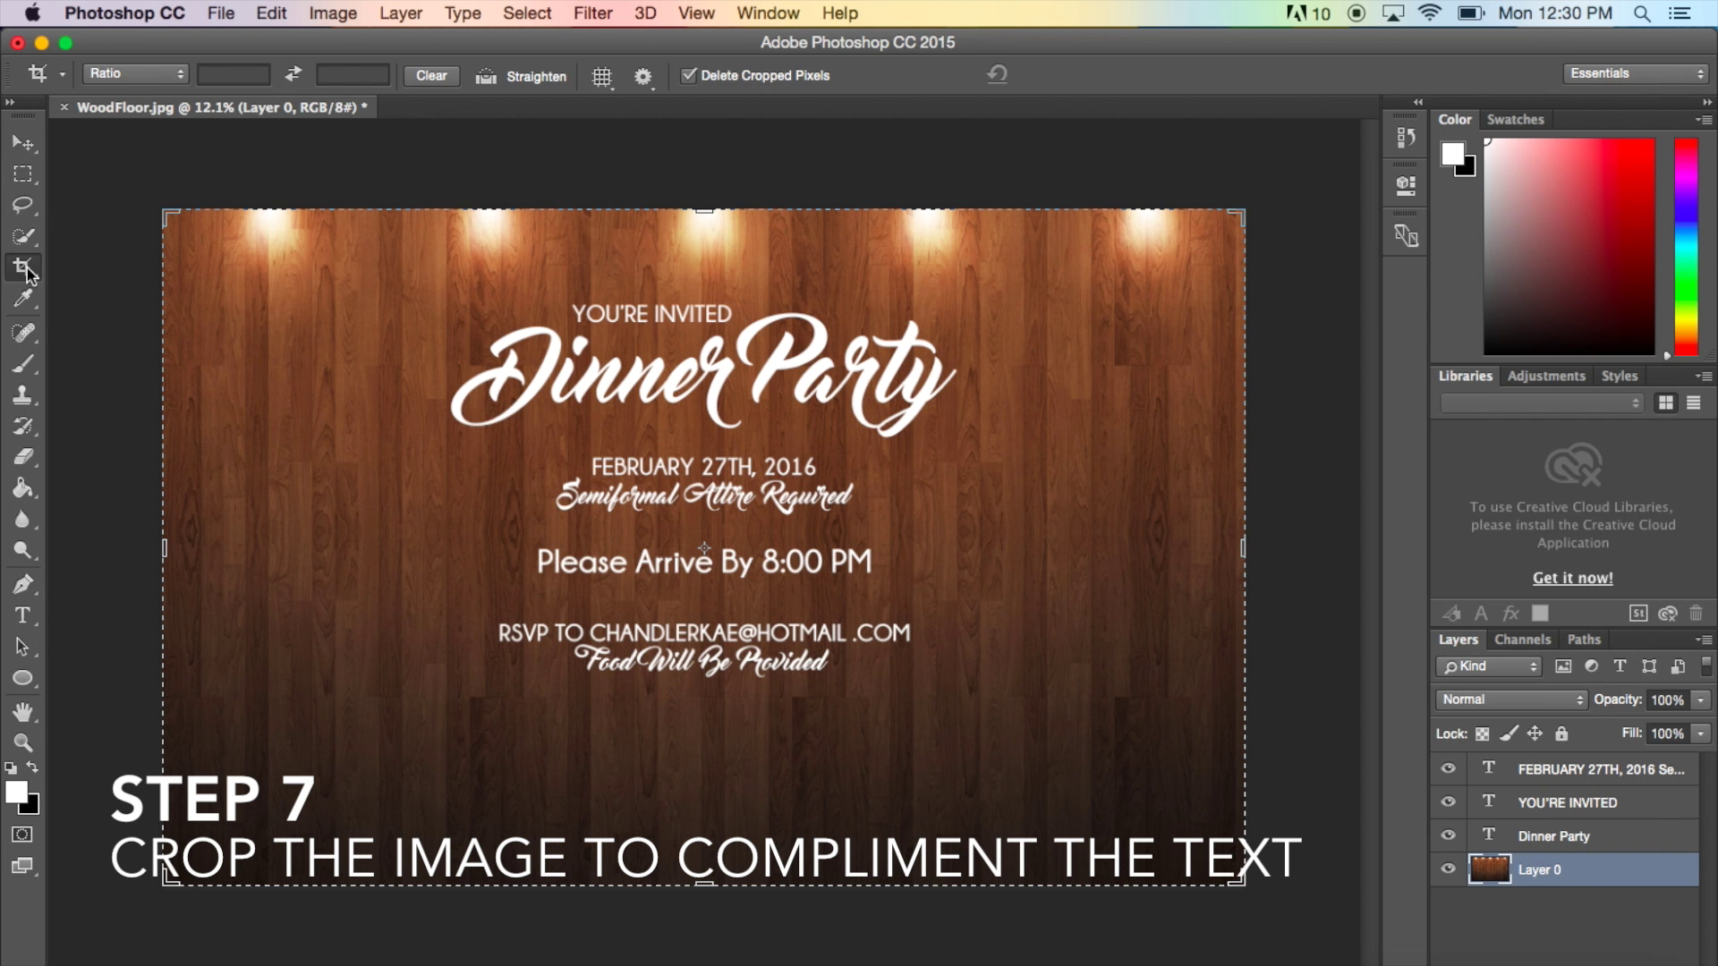
pyautogui.click(163, 554)
pyautogui.moveTo(164, 554); pyautogui.dragTo(284, 562)
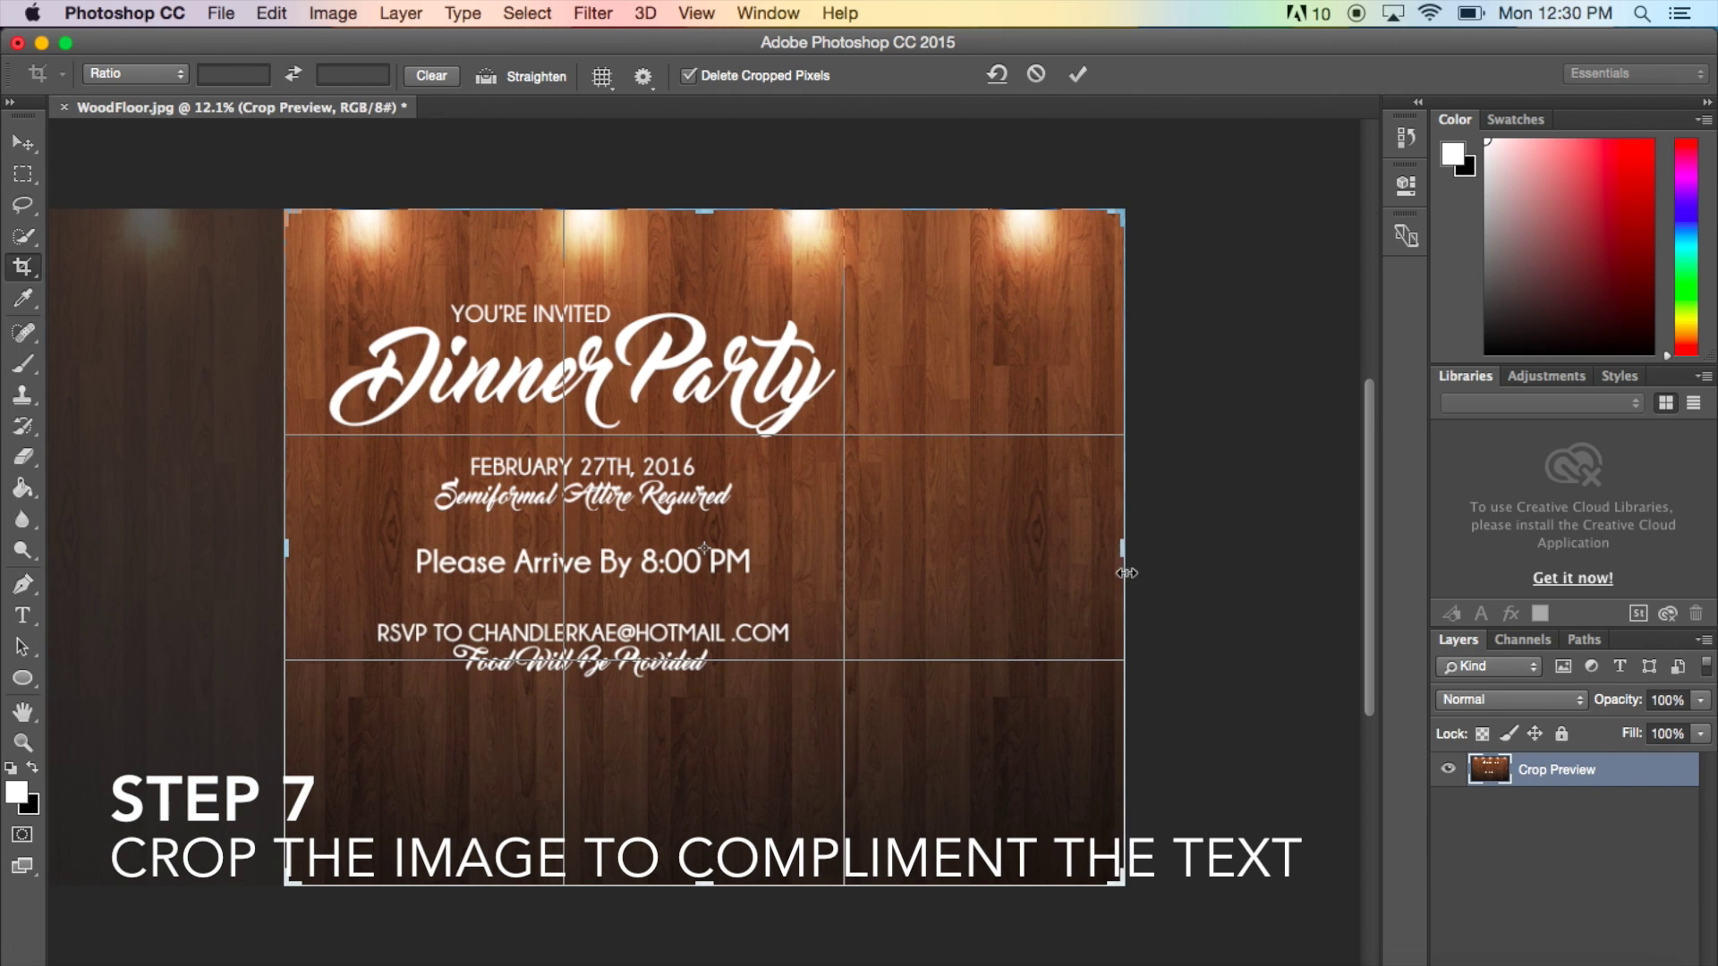
pyautogui.moveTo(1121, 549); pyautogui.dragTo(1009, 552)
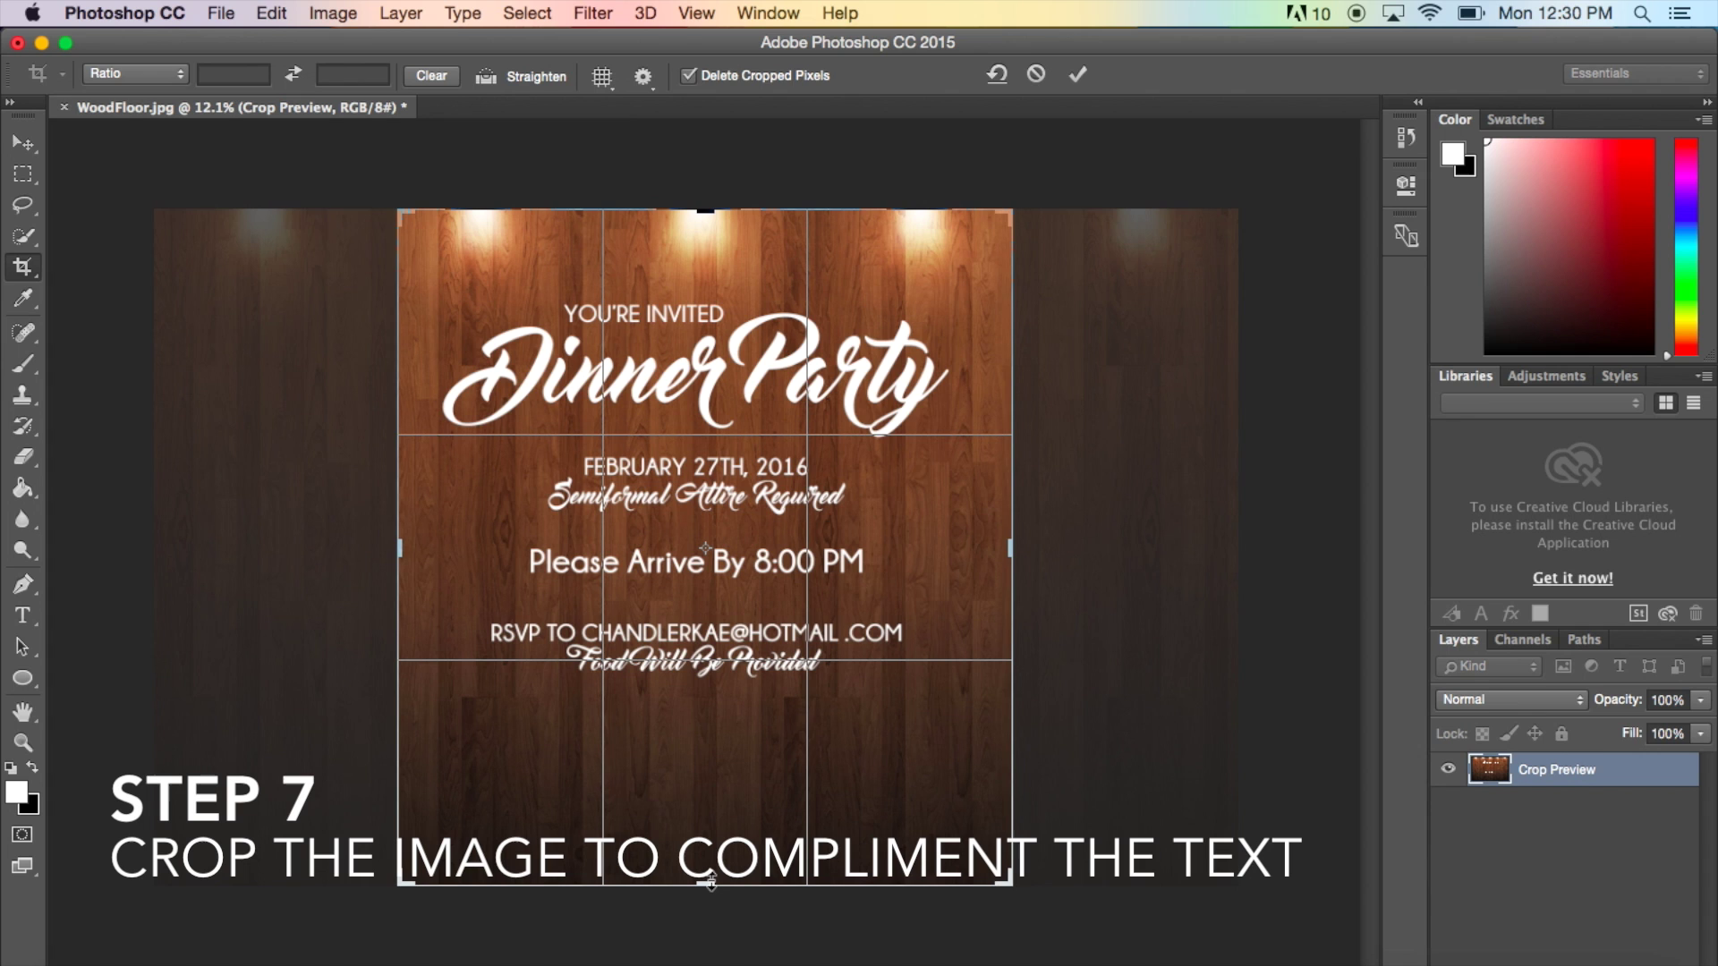
pyautogui.moveTo(707, 884); pyautogui.dragTo(702, 821)
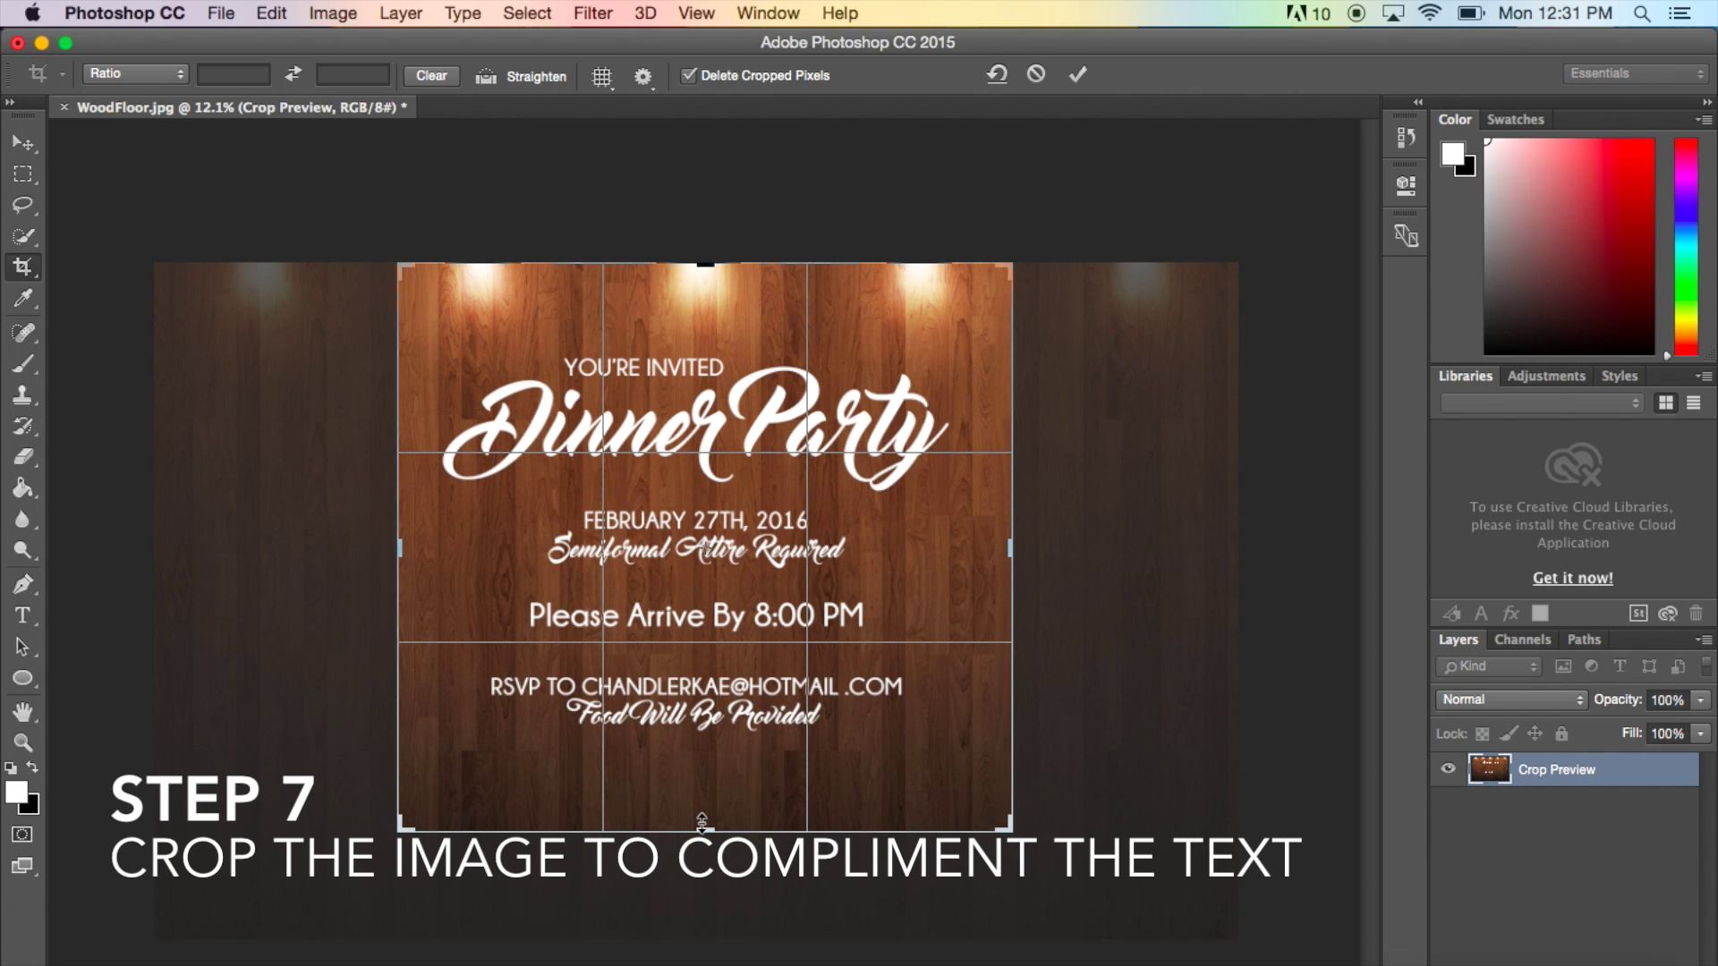
pyautogui.press('Return')
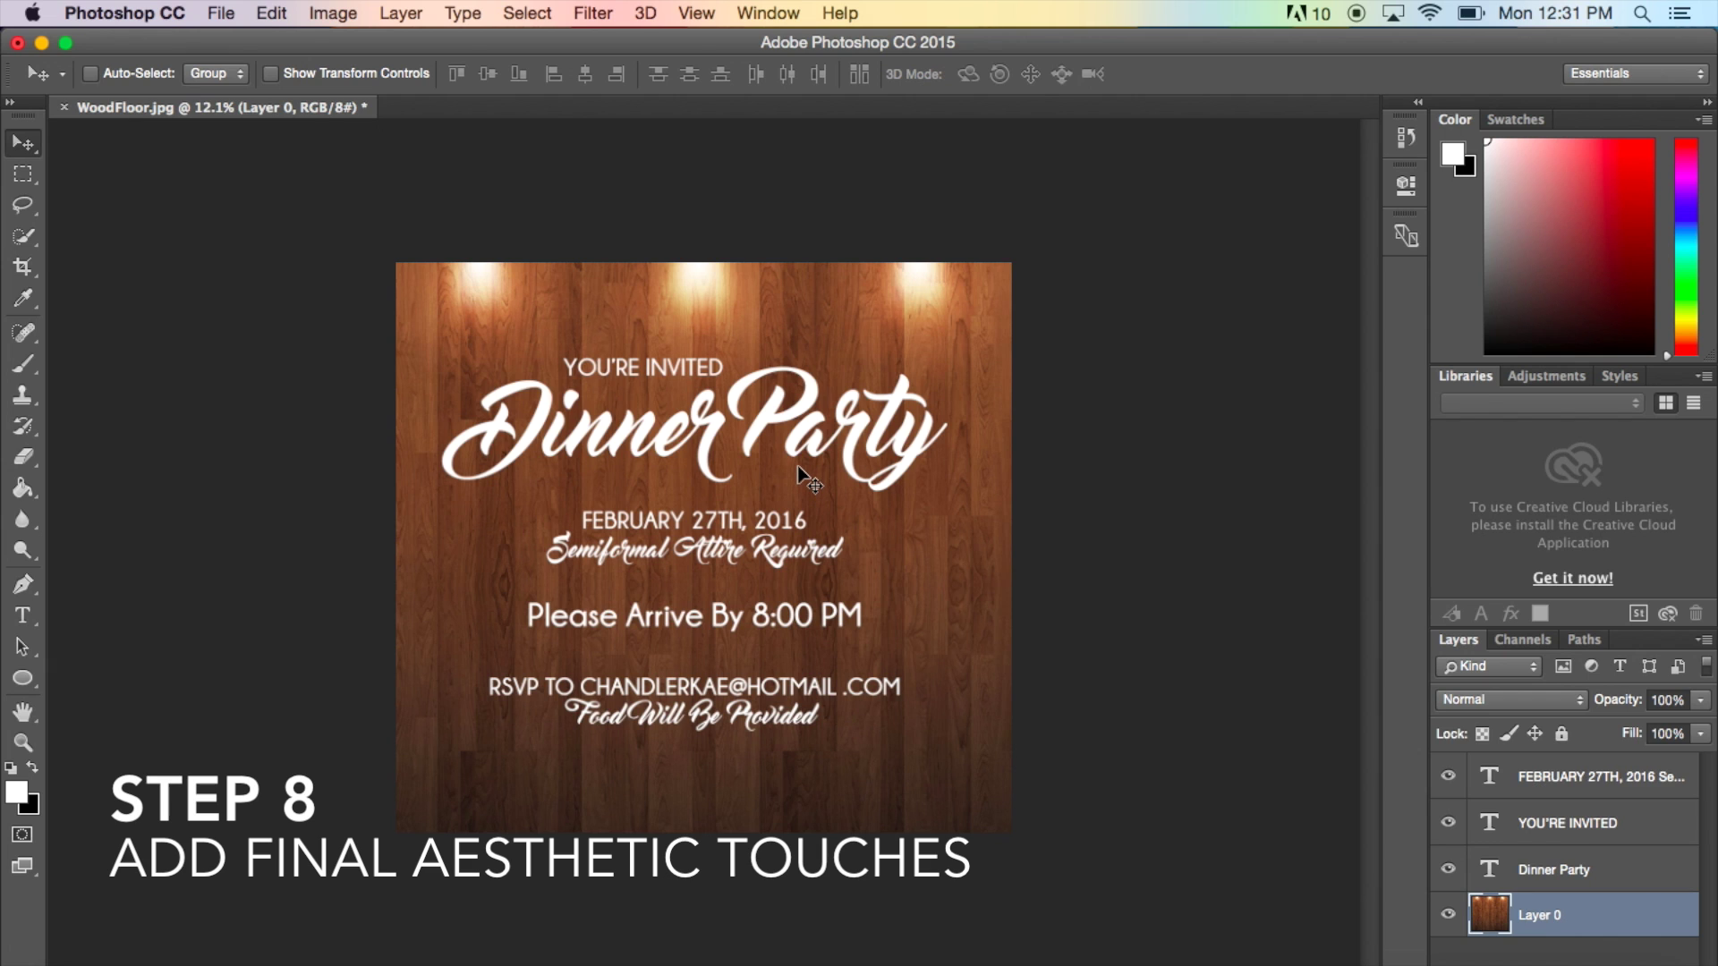
# - Give the Dinner Party layer a Drop Shadow style: 54% opacity, 43% spread, 183 px size
pyautogui.click(1662, 882)
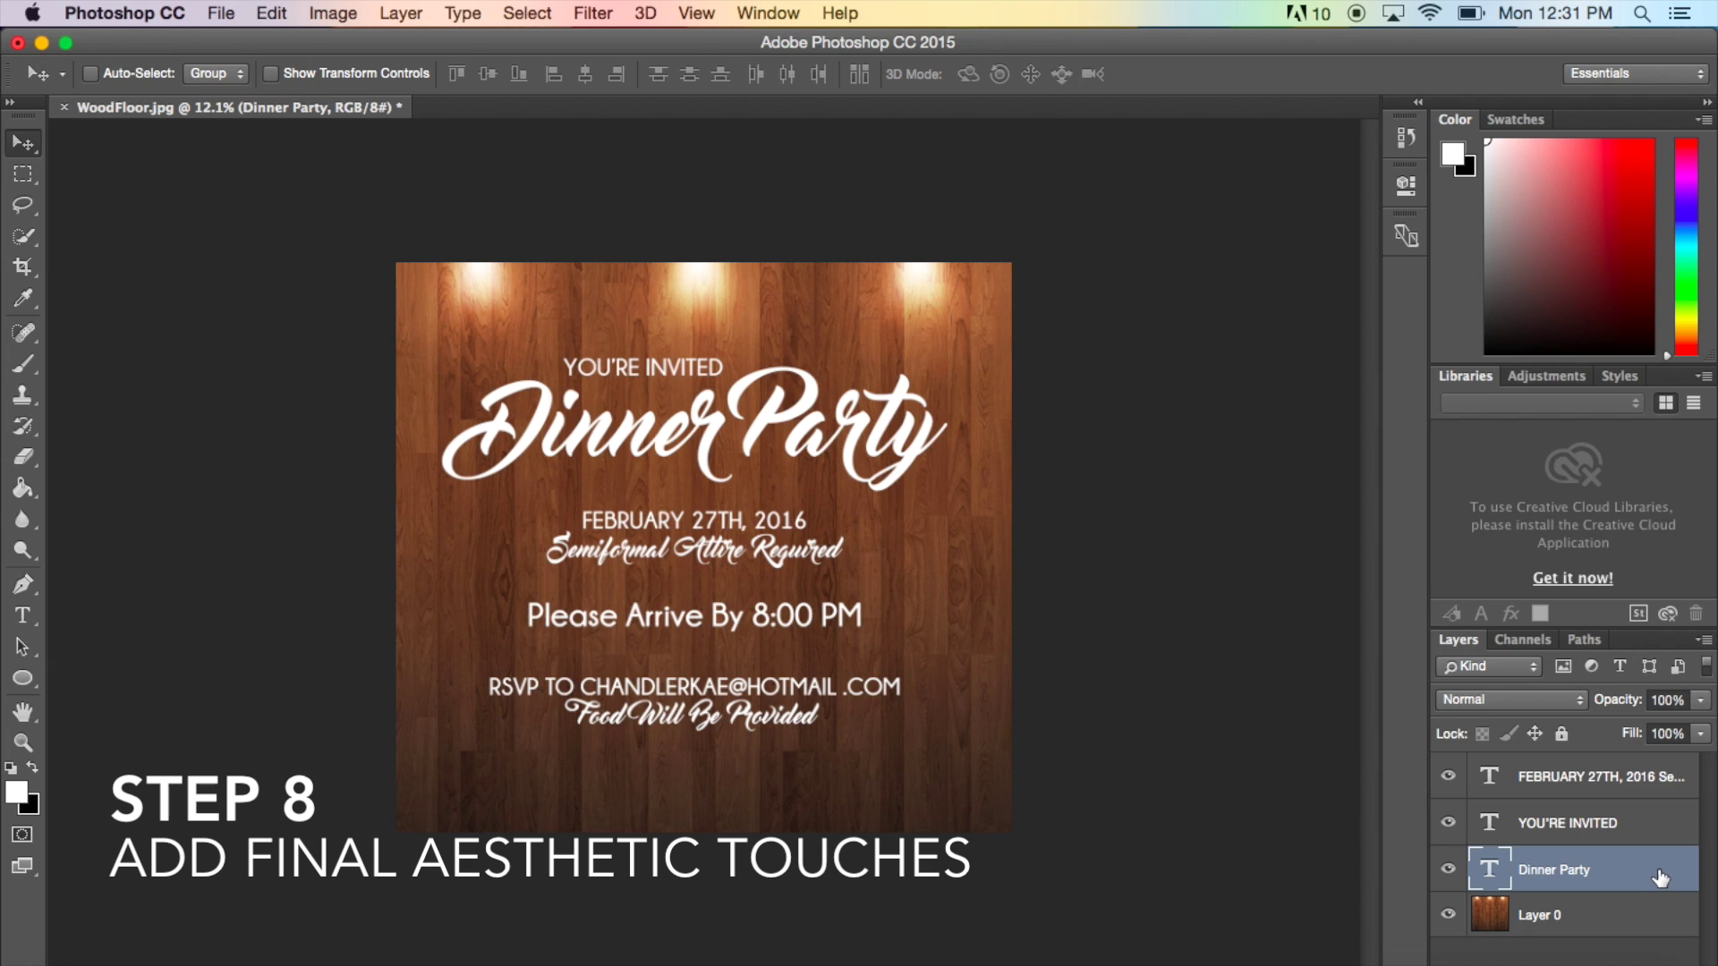
pyautogui.doubleClick(1660, 878)
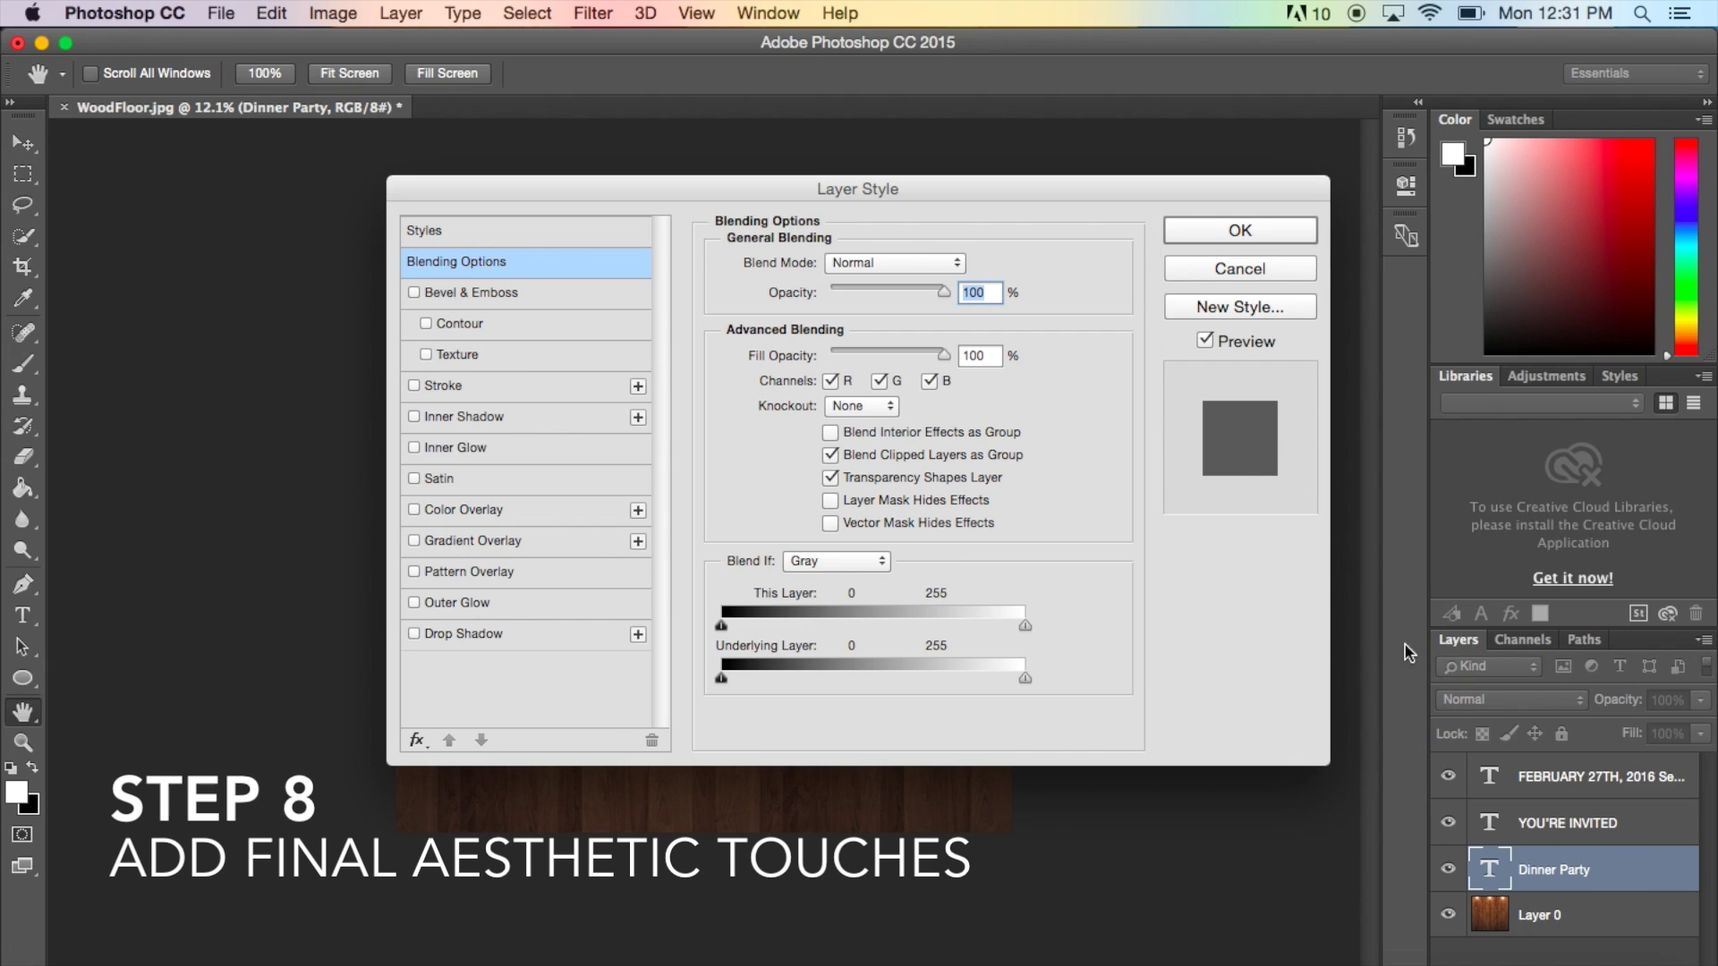
pyautogui.click(543, 636)
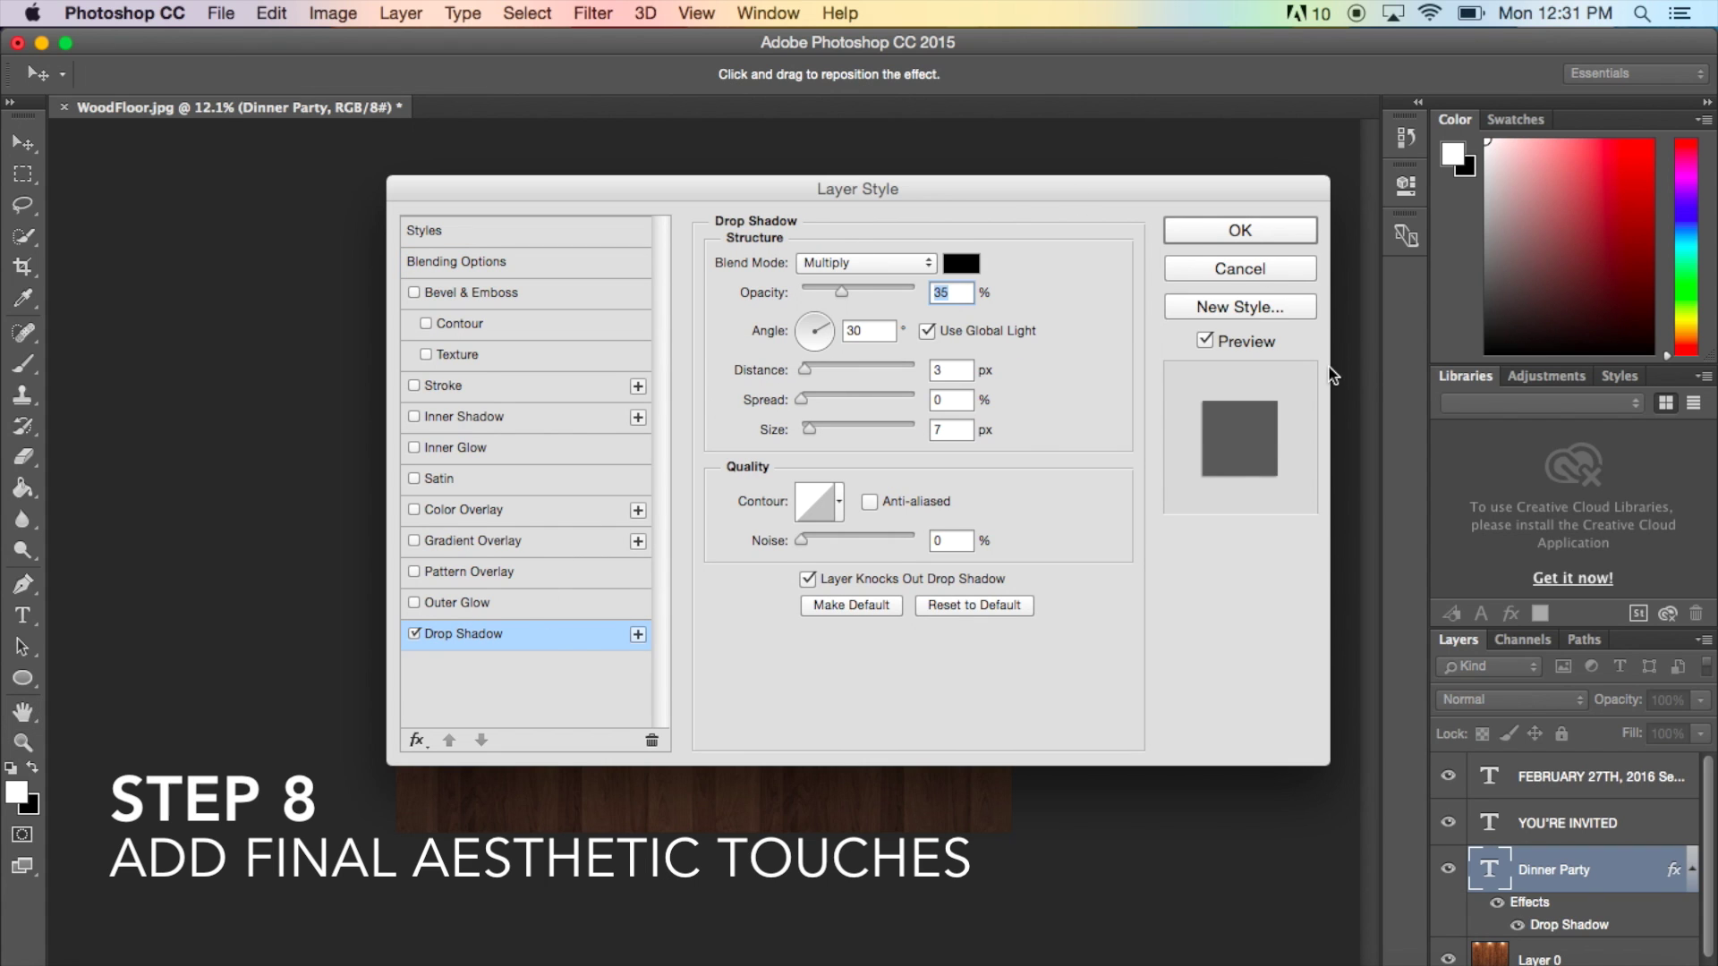
pyautogui.moveTo(1022, 185); pyautogui.dragTo(1384, 245)
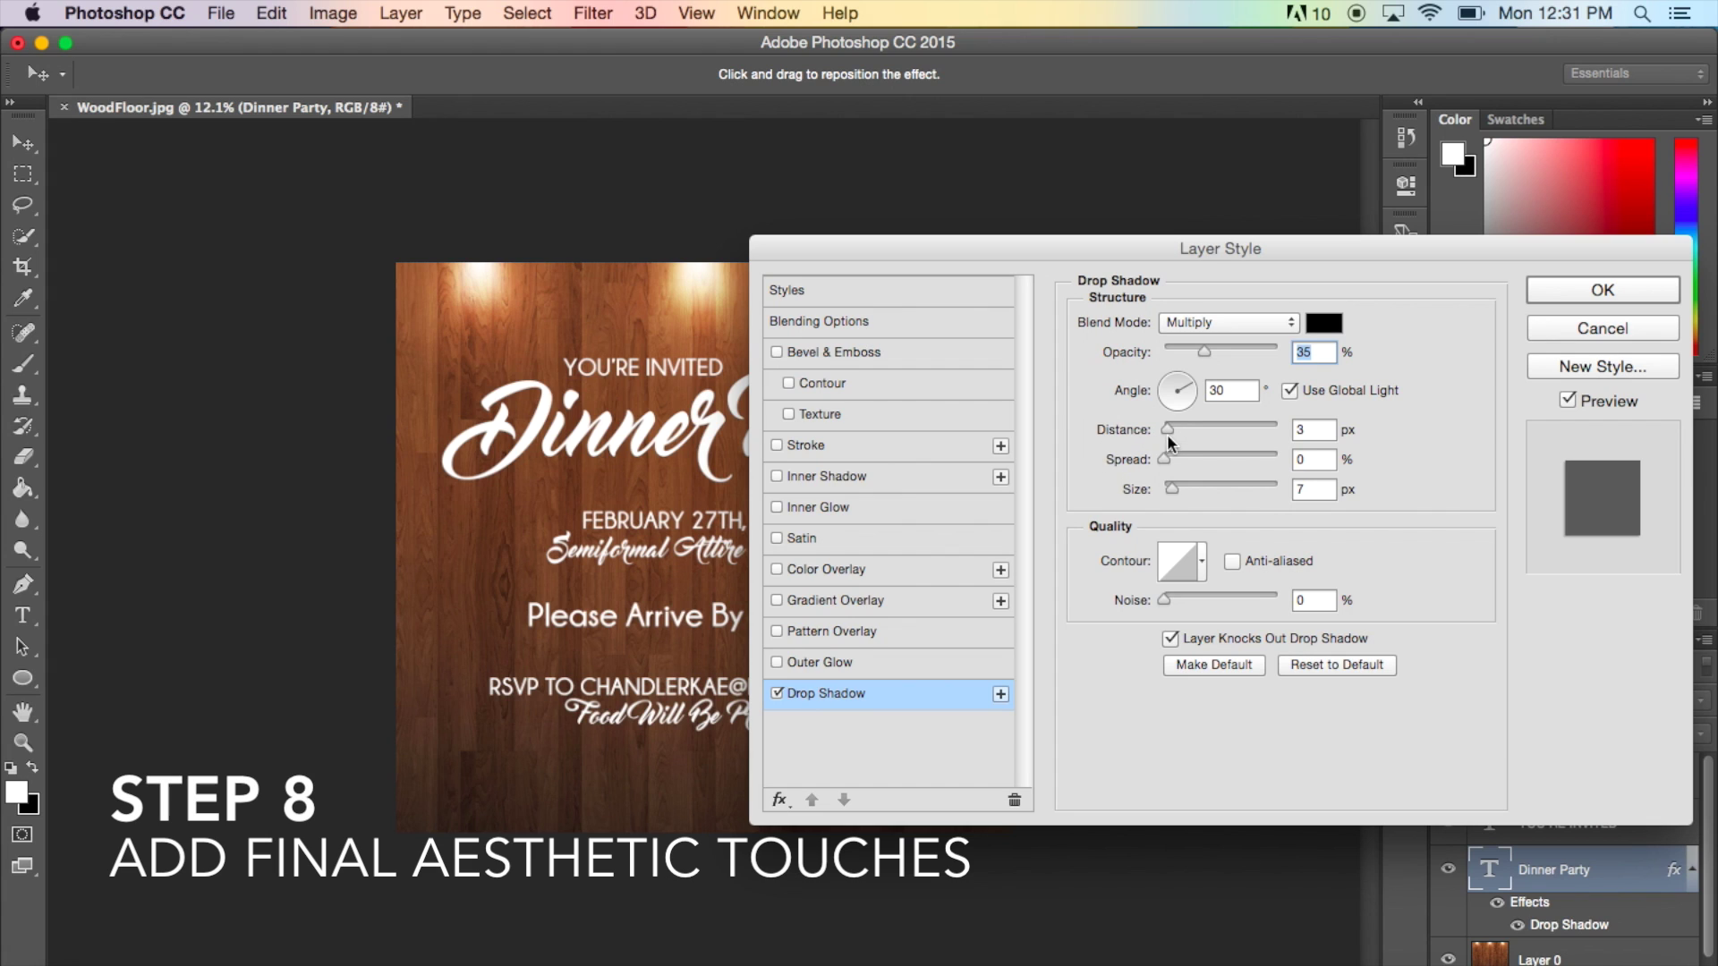
pyautogui.moveTo(1166, 454); pyautogui.dragTo(1205, 452)
pyautogui.moveTo(1172, 490); pyautogui.dragTo(1239, 491)
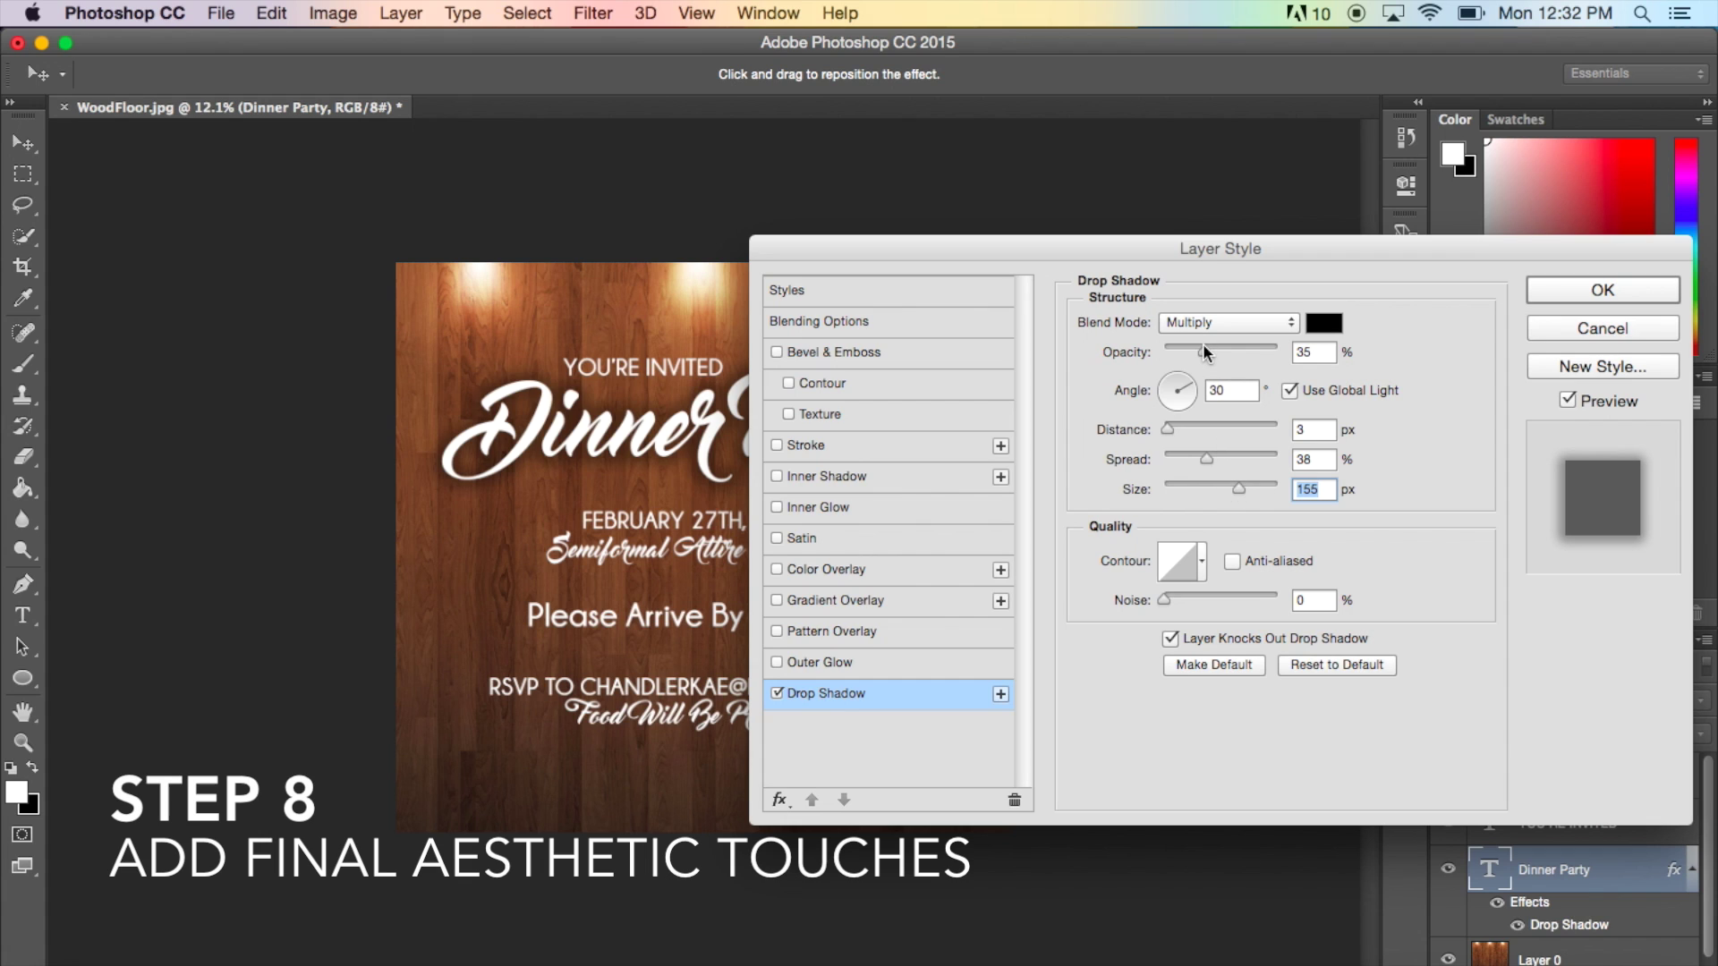
pyautogui.moveTo(1200, 349); pyautogui.dragTo(1270, 347)
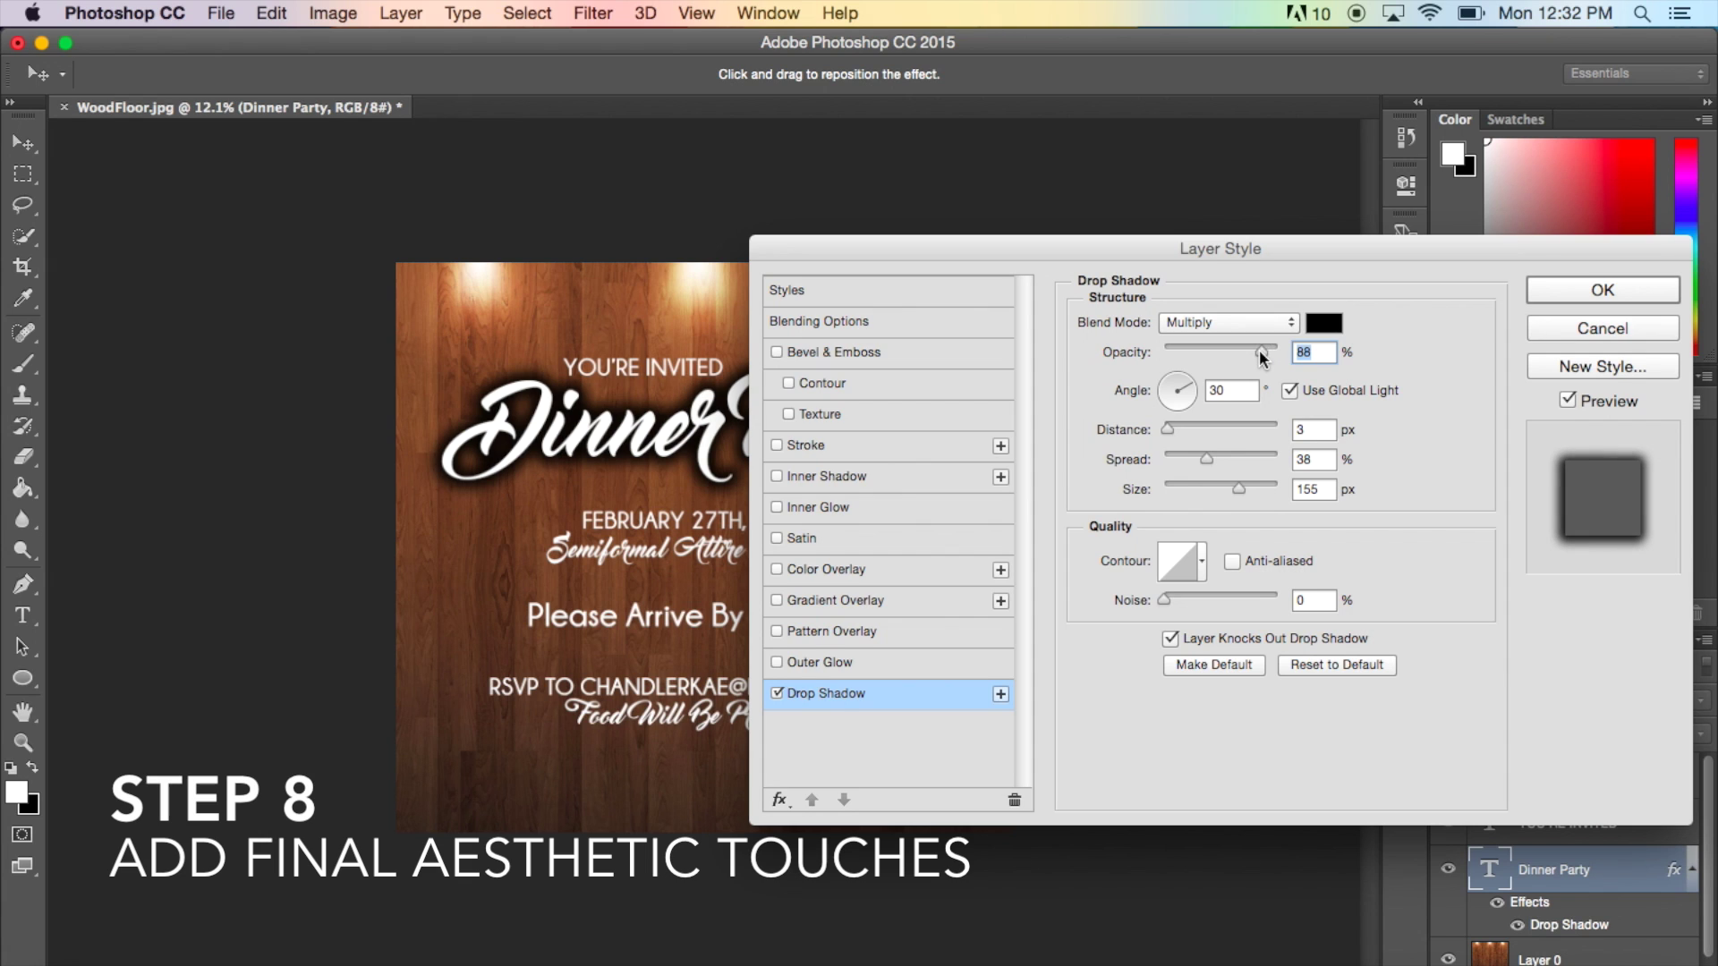
pyautogui.moveTo(1258, 349)
pyautogui.mouseDown()
pyautogui.moveTo(1188, 347)
pyautogui.moveTo(1231, 347)
pyautogui.mouseUp()
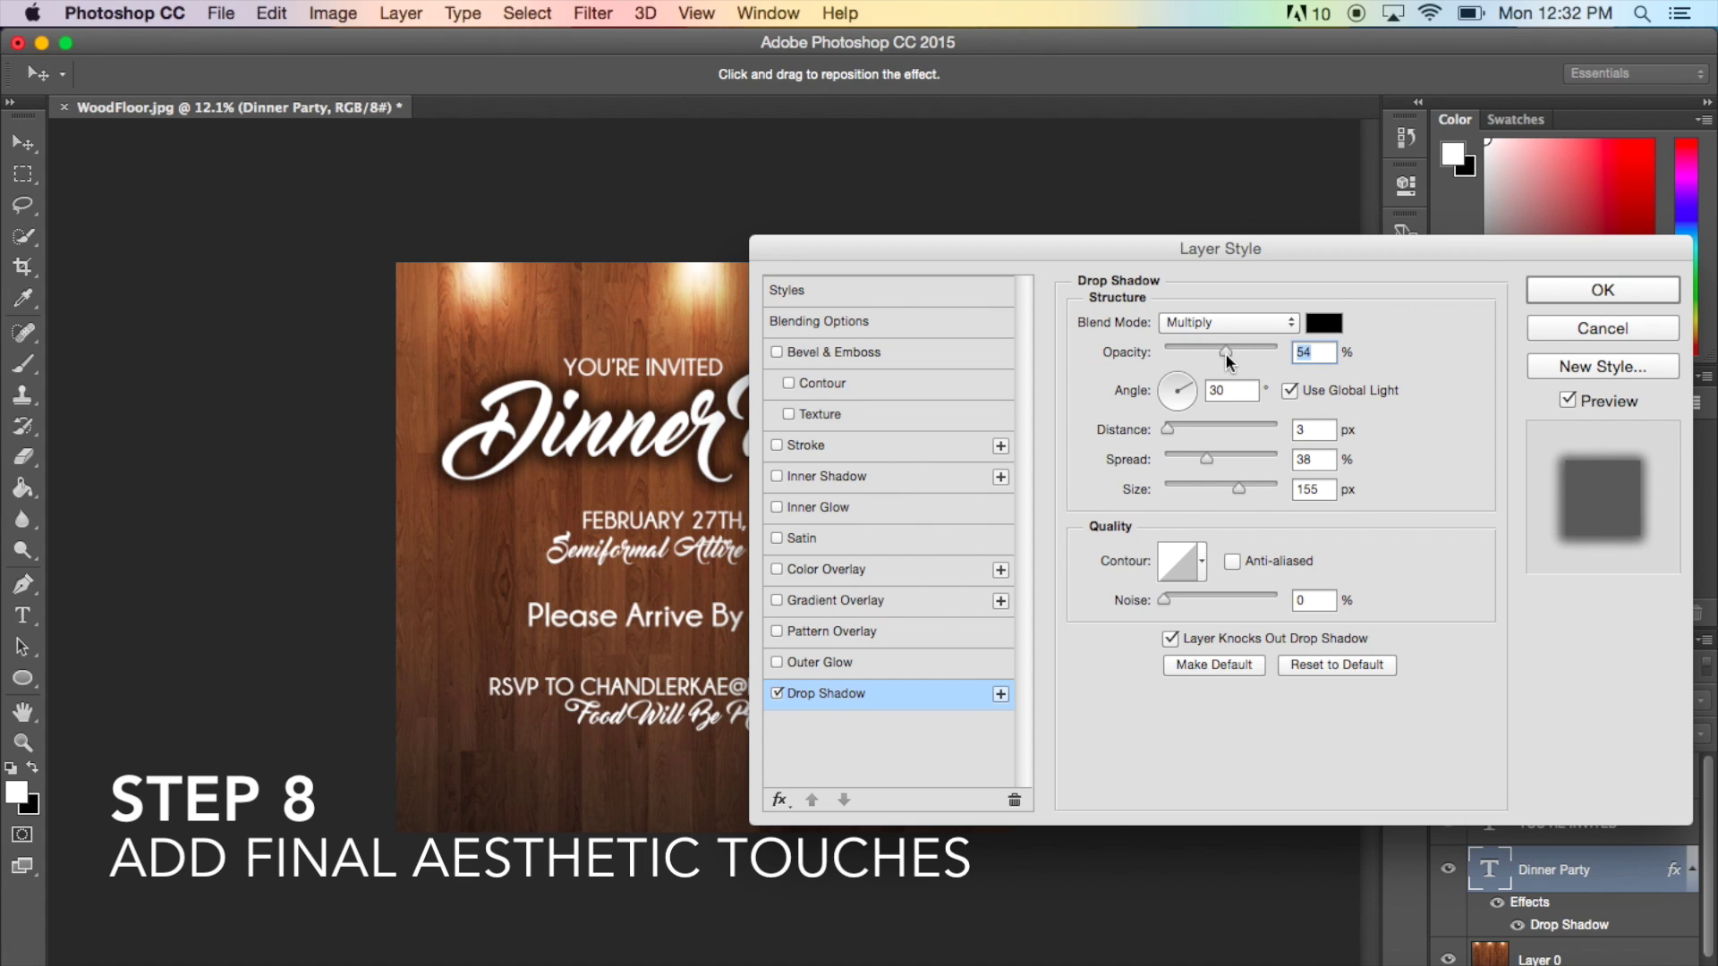
pyautogui.moveTo(1238, 489)
pyautogui.mouseDown()
pyautogui.moveTo(1281, 503)
pyautogui.moveTo(1250, 488)
pyautogui.mouseUp()
pyautogui.moveTo(1206, 457); pyautogui.dragTo(1175, 419)
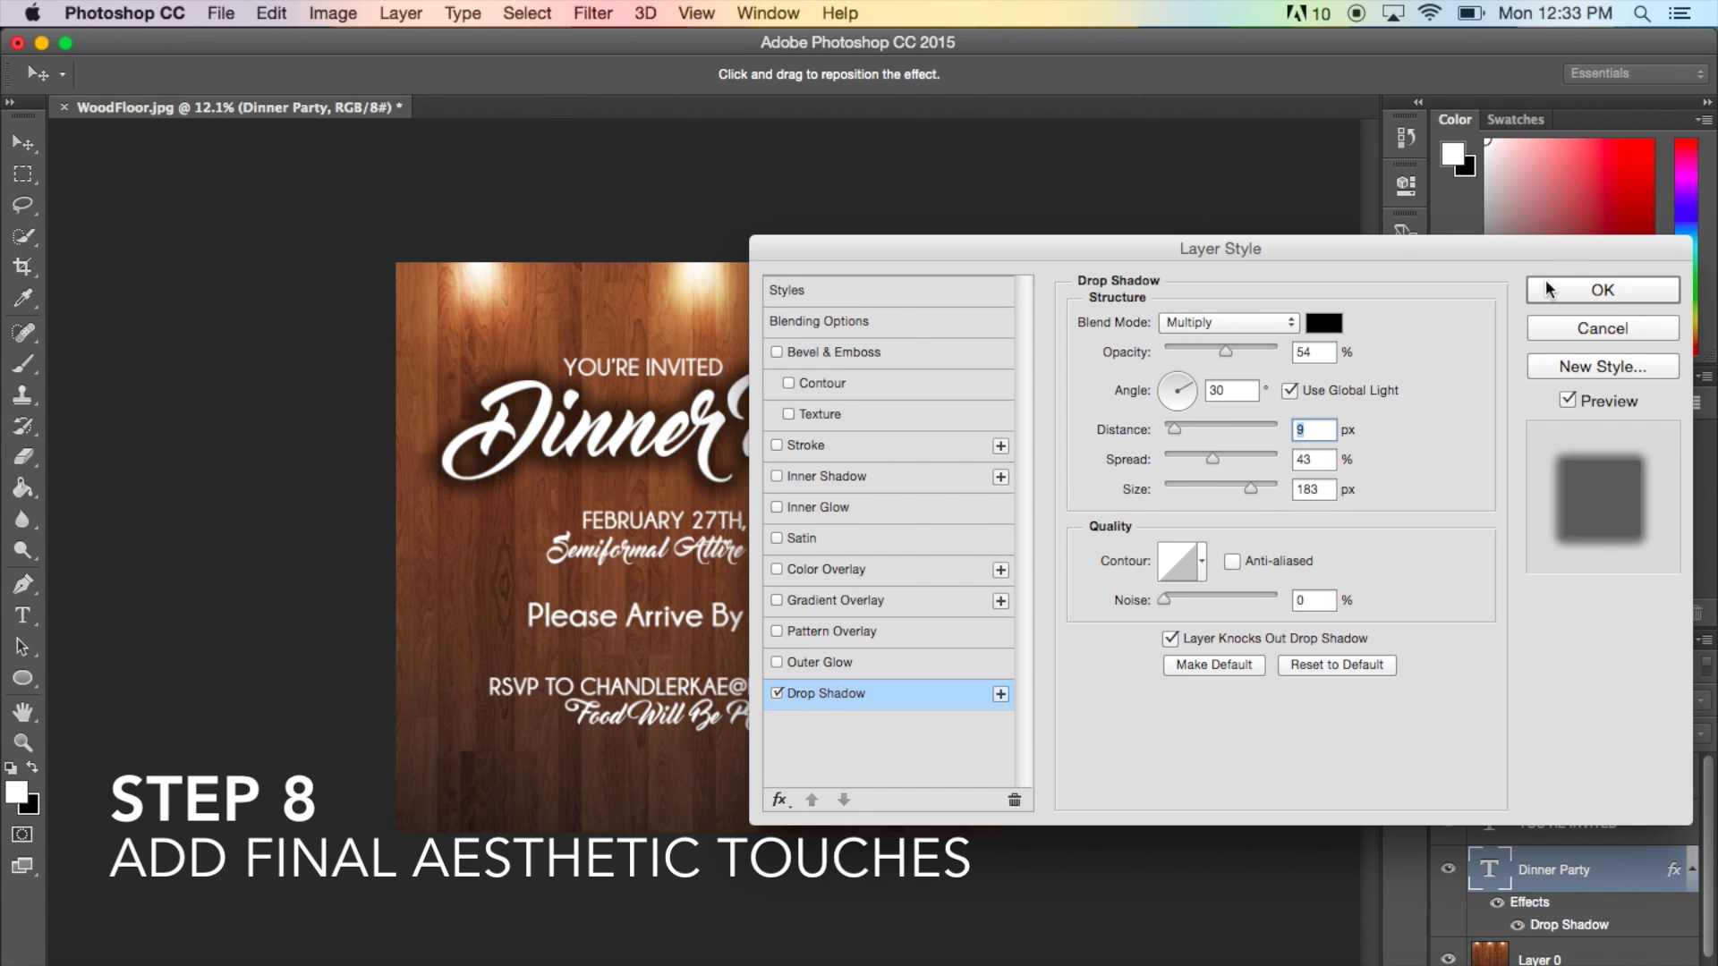
pyautogui.click(1593, 294)
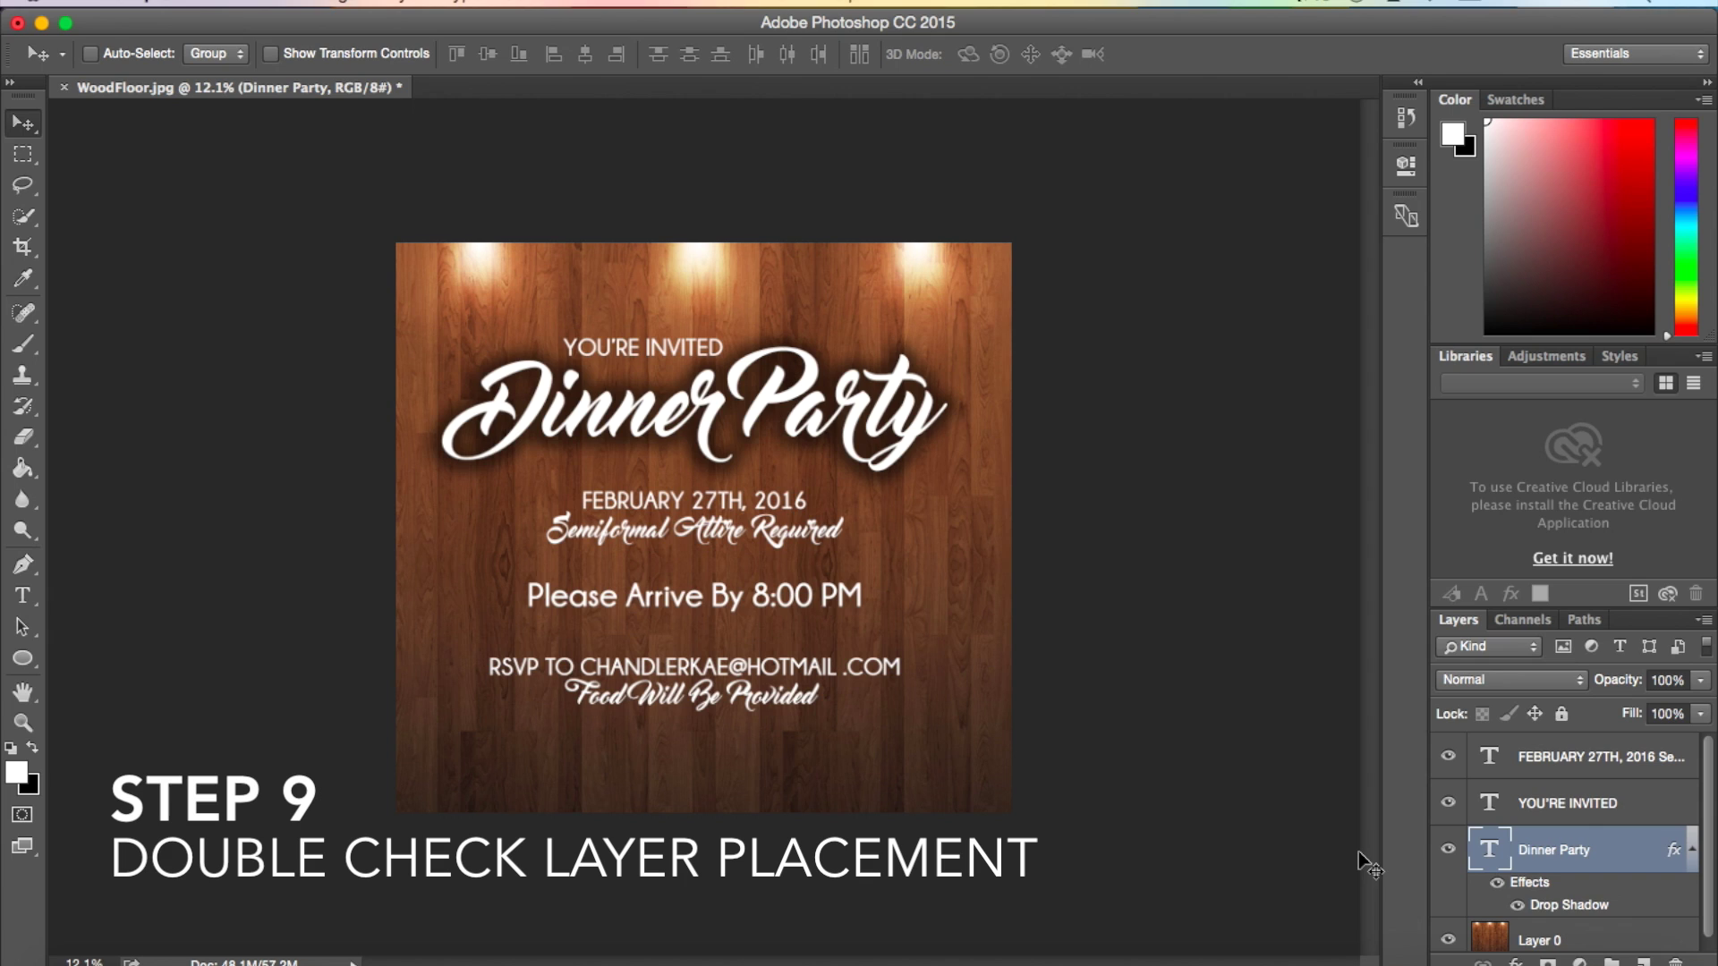
pyautogui.scroll(-1, 1531, 821)
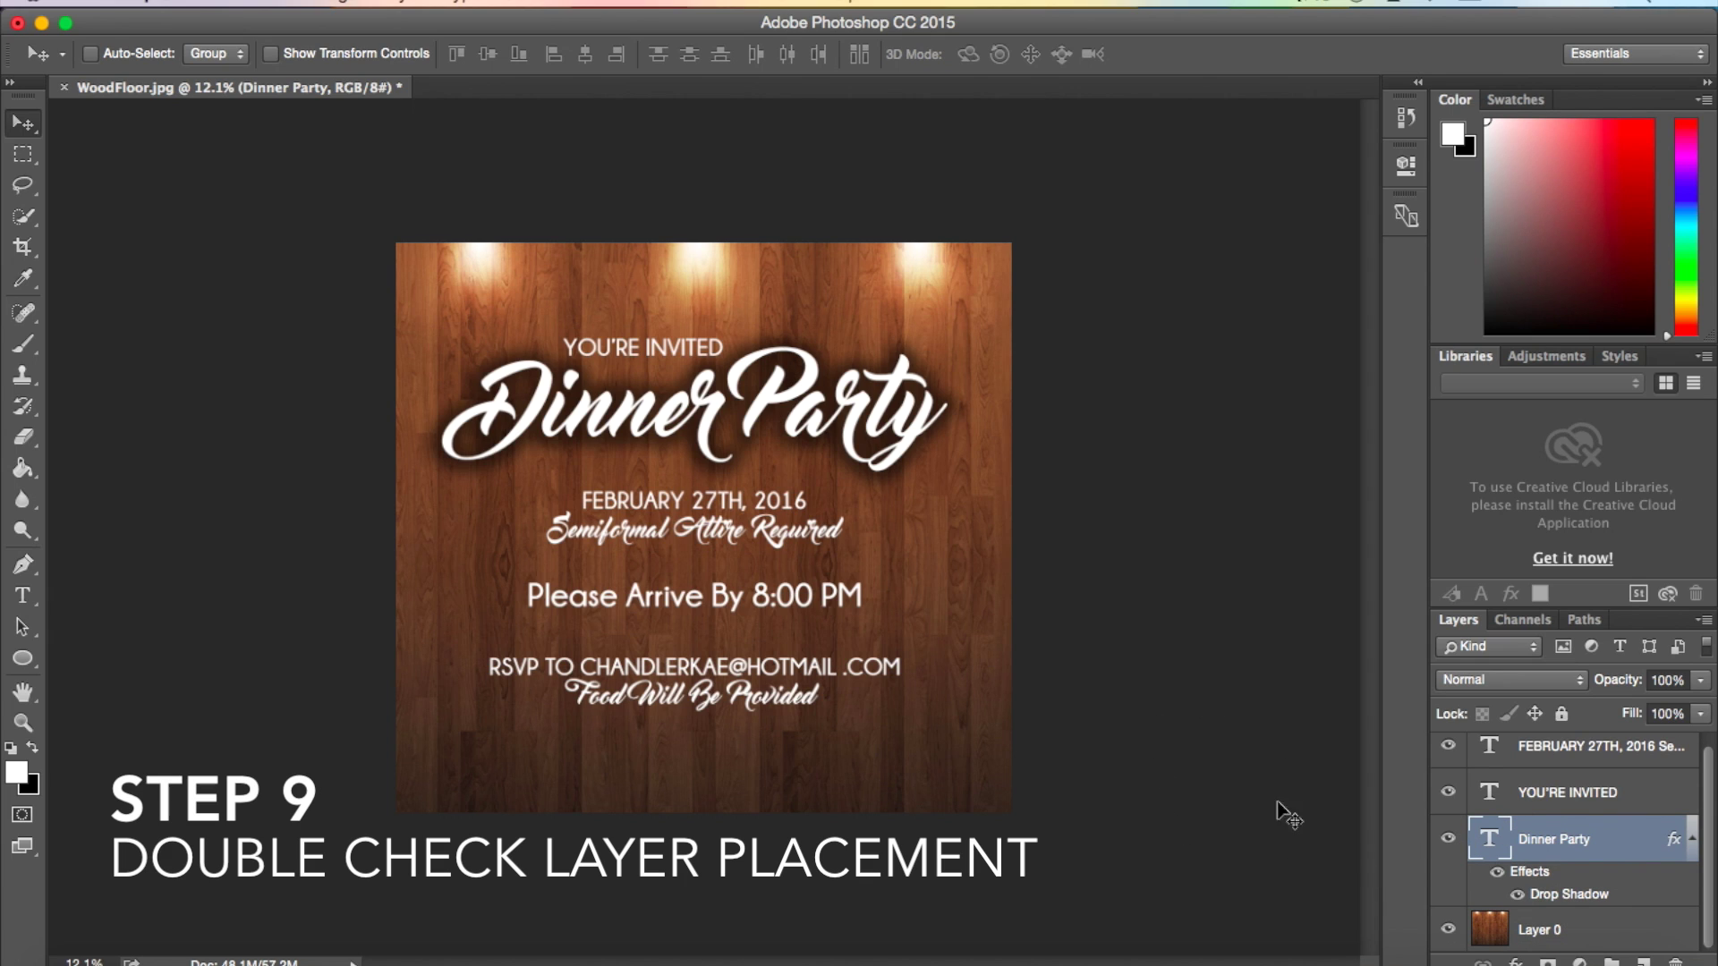
pyautogui.click(1449, 841)
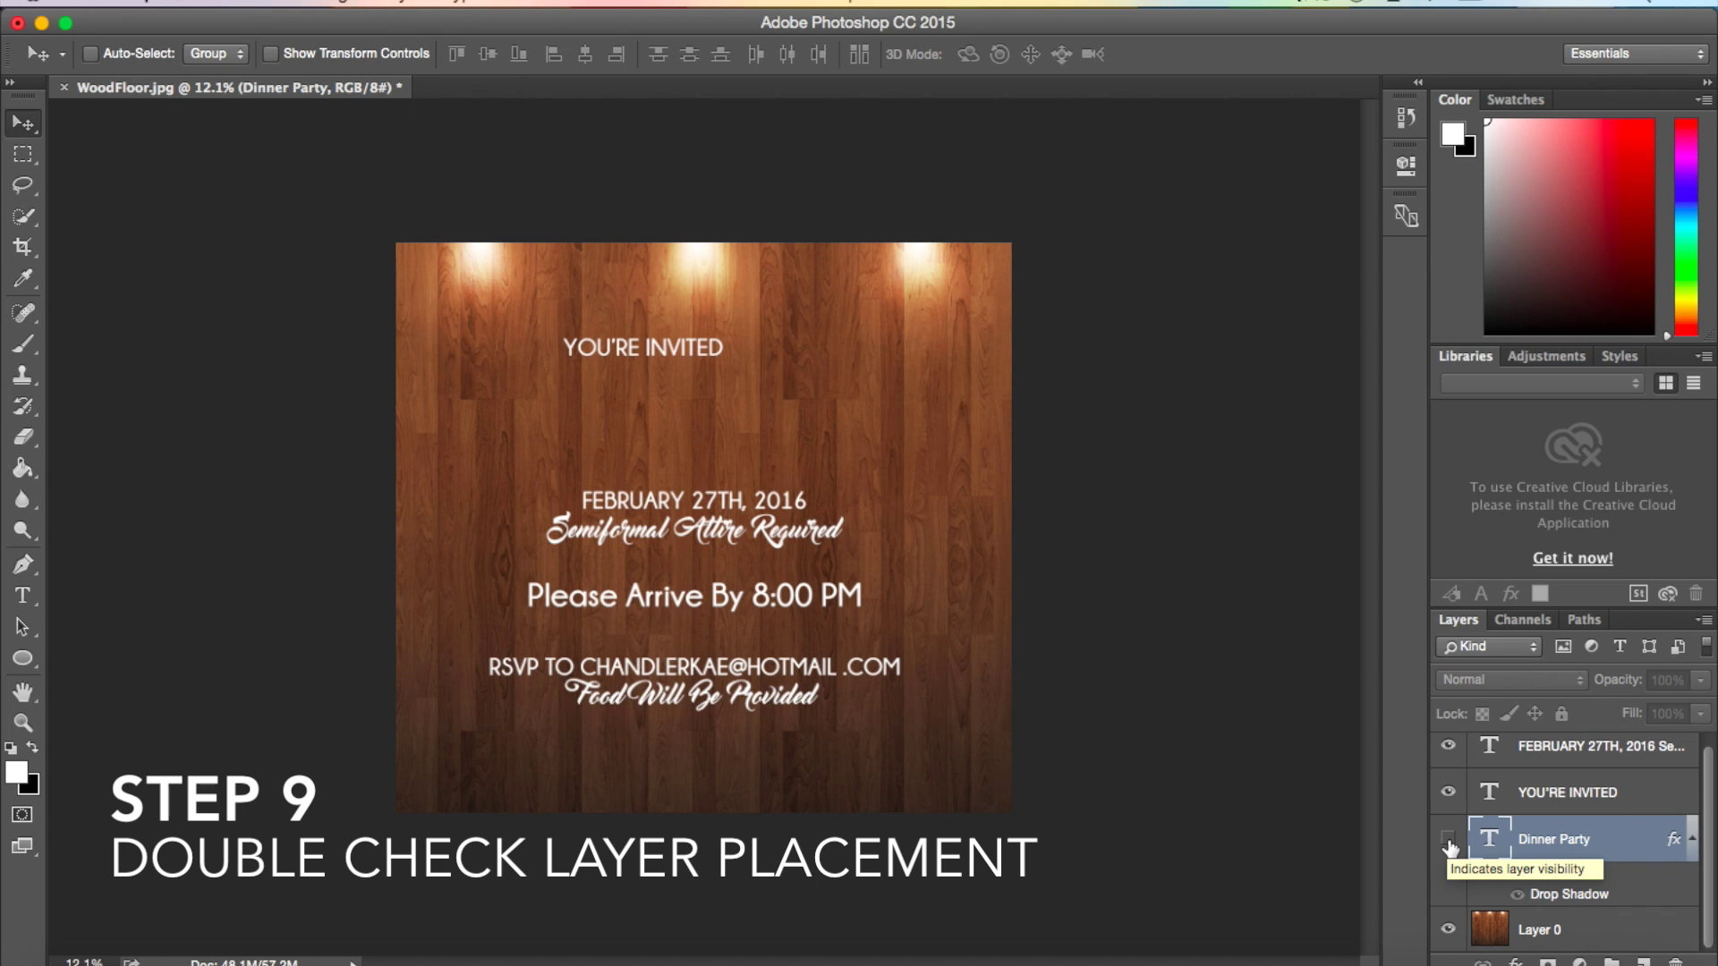
pyautogui.click(1448, 841)
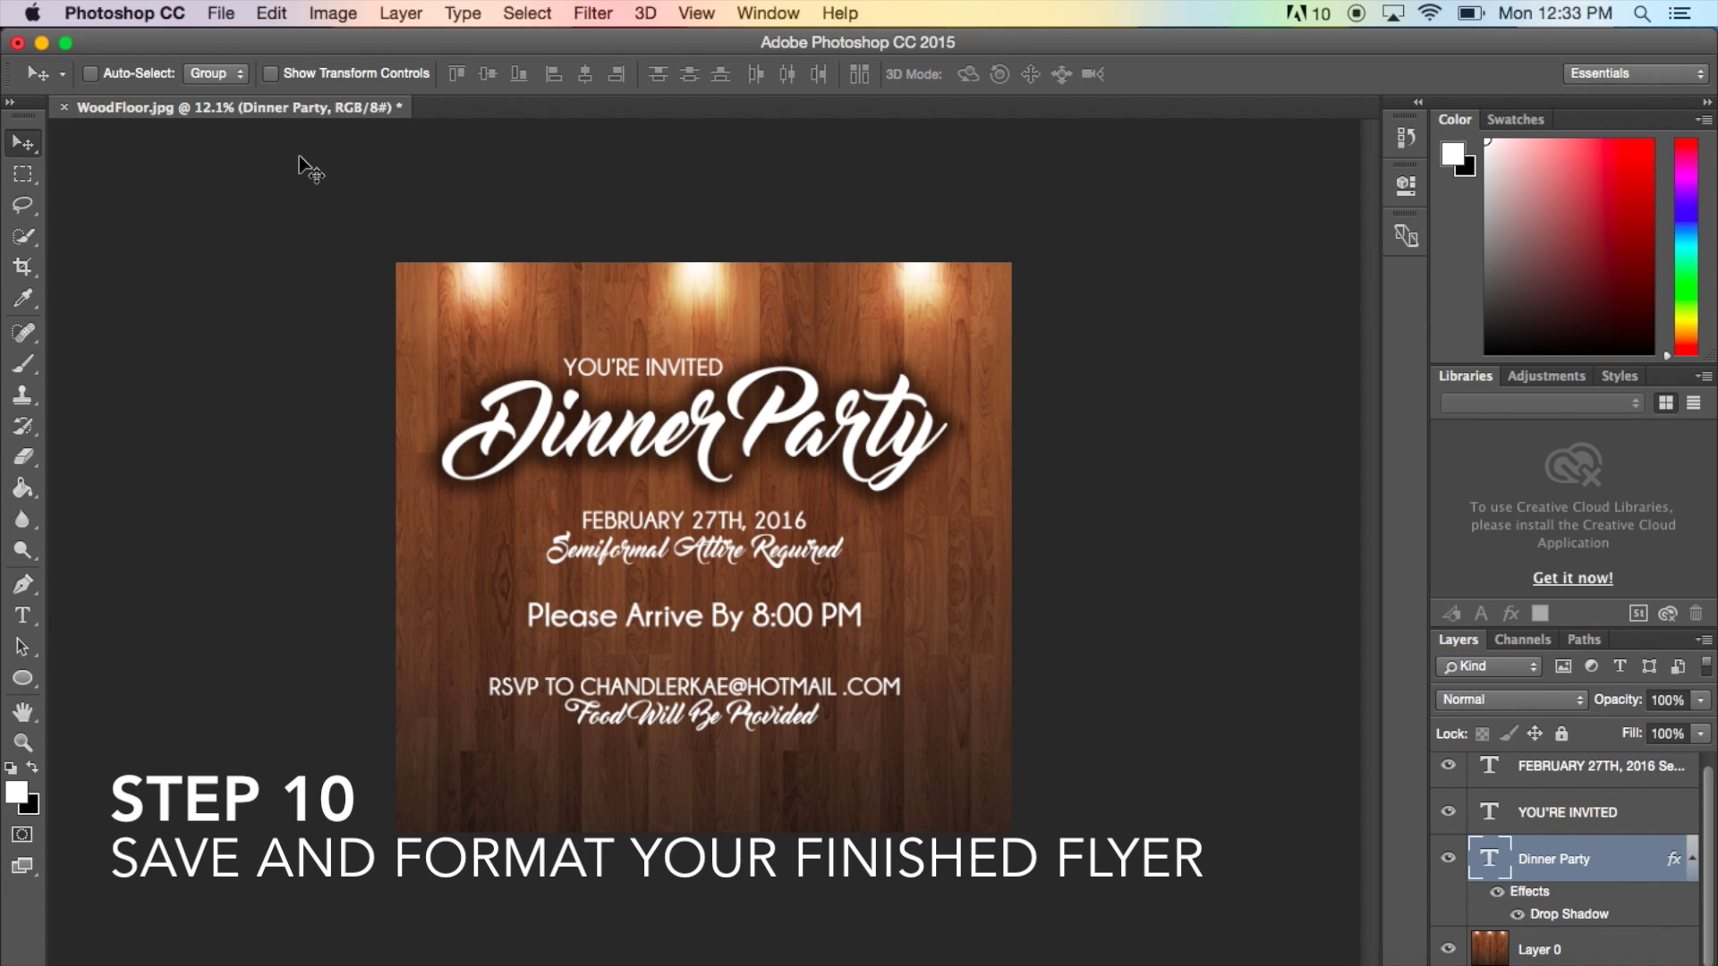
# - Save a copy named 'Dinner Party Invite' in JPEG format to the Desktop
pyautogui.click(223, 14)
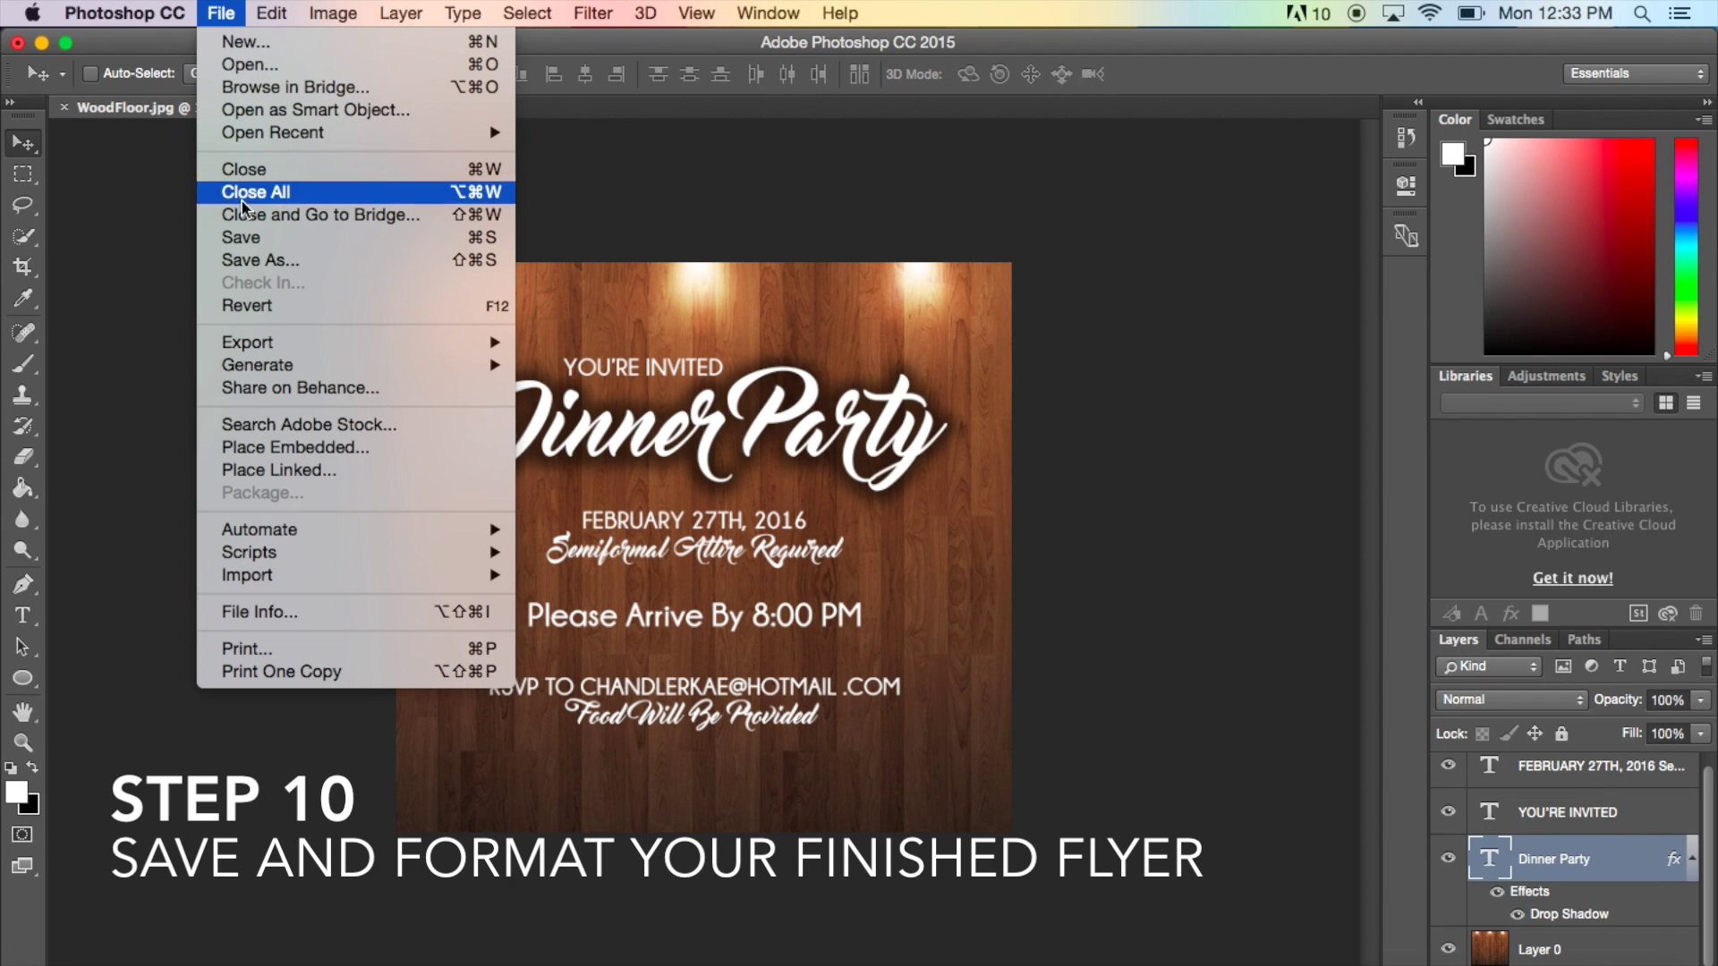
pyautogui.click(255, 259)
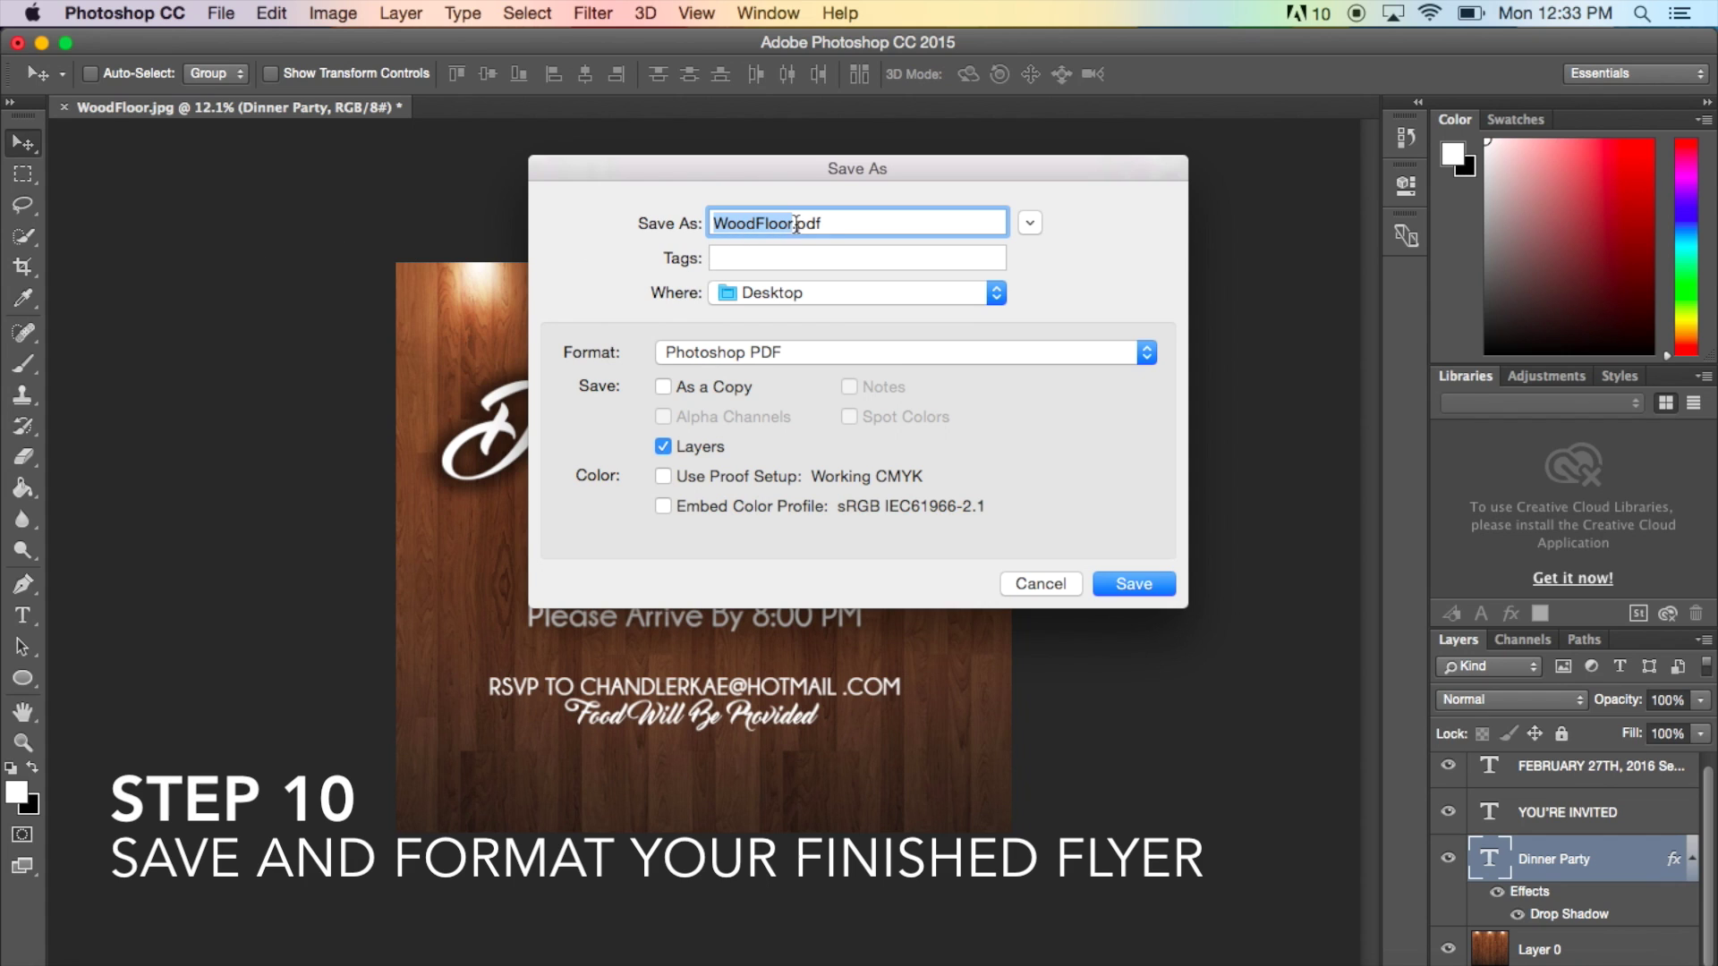
pyautogui.write('Dinner')
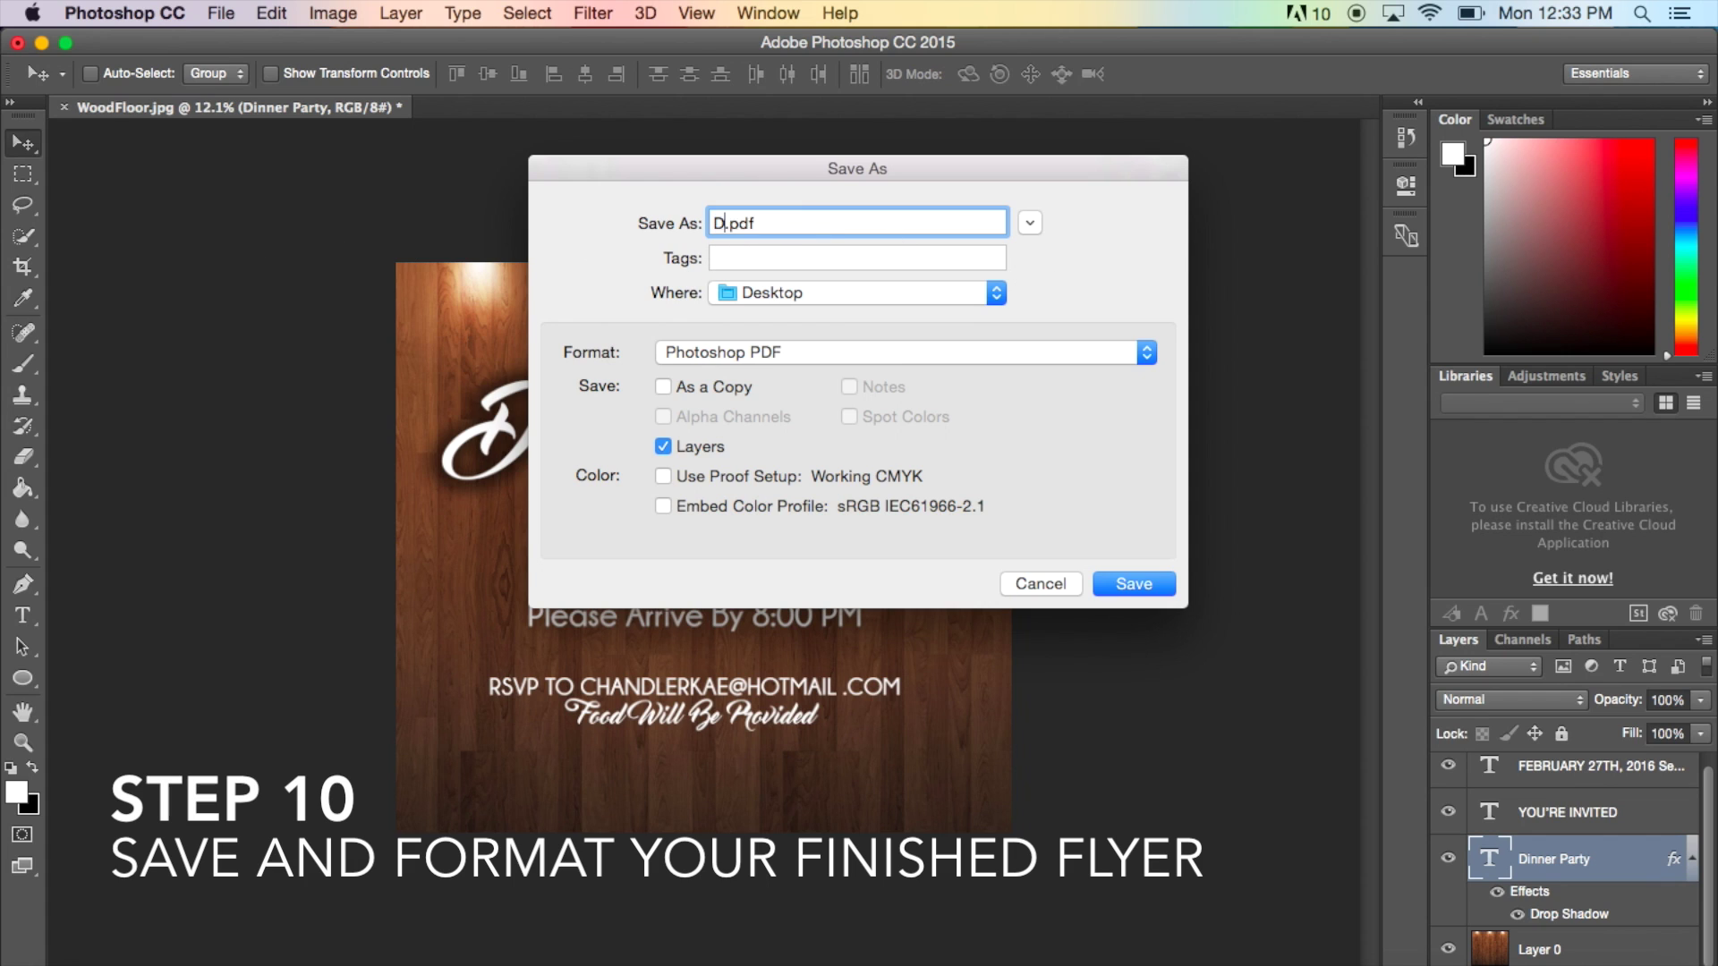
pyautogui.write(' Party Invite')
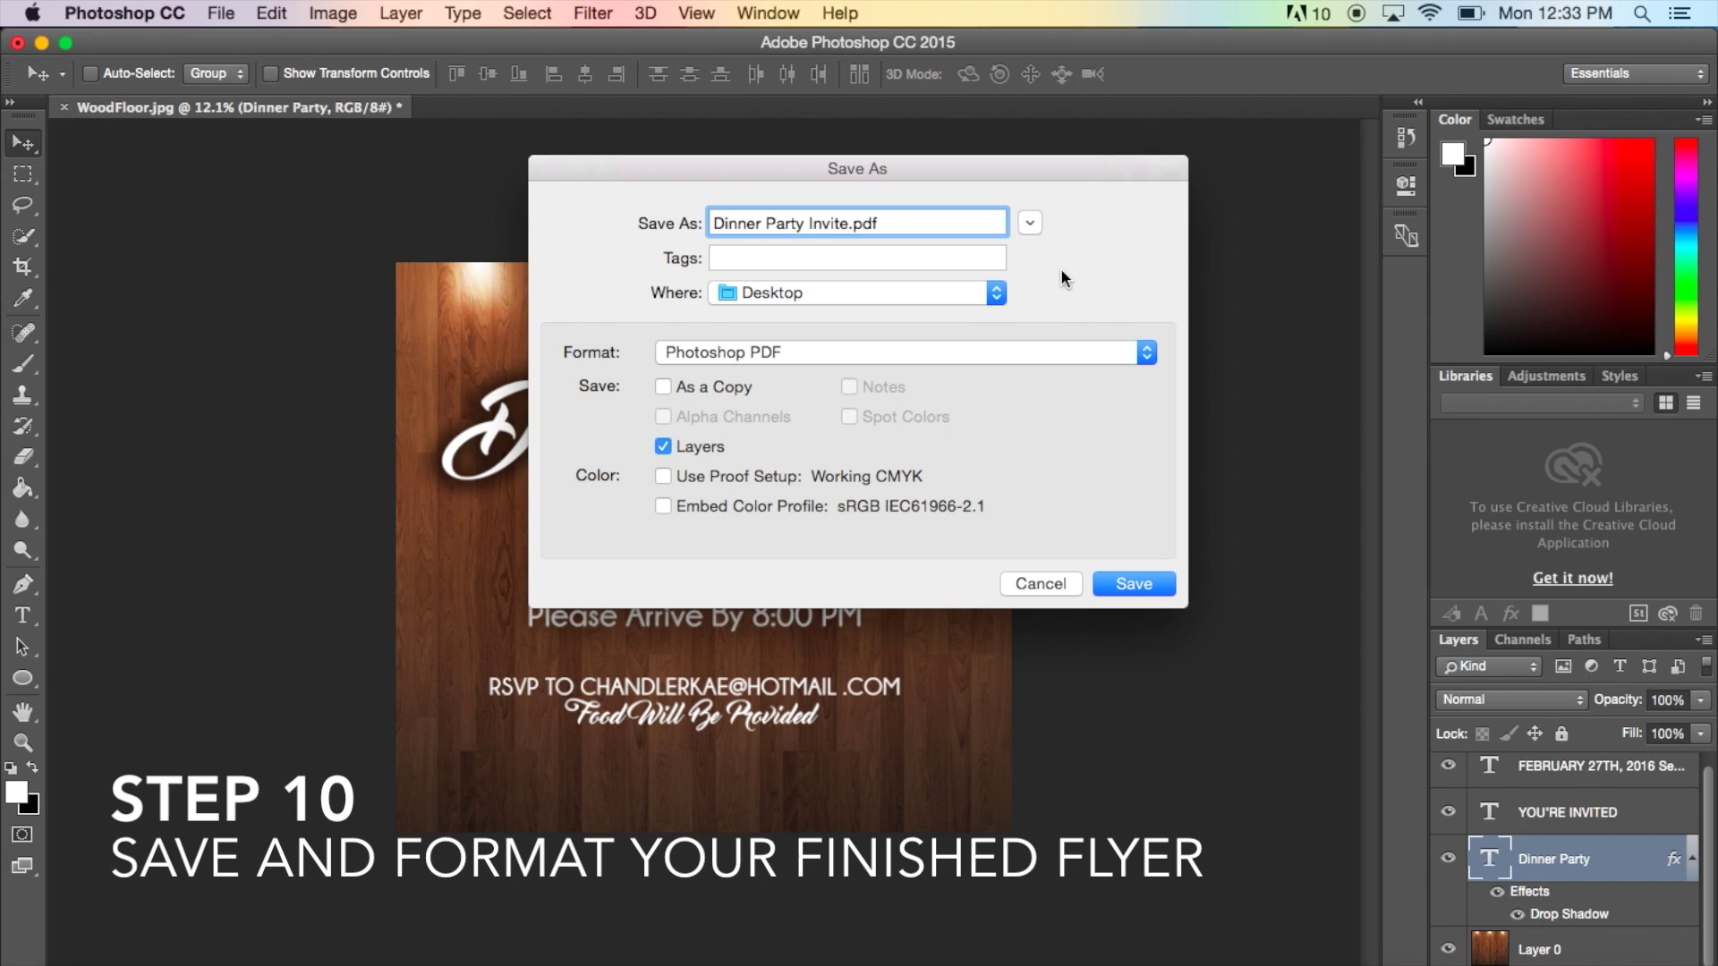
pyautogui.click(965, 352)
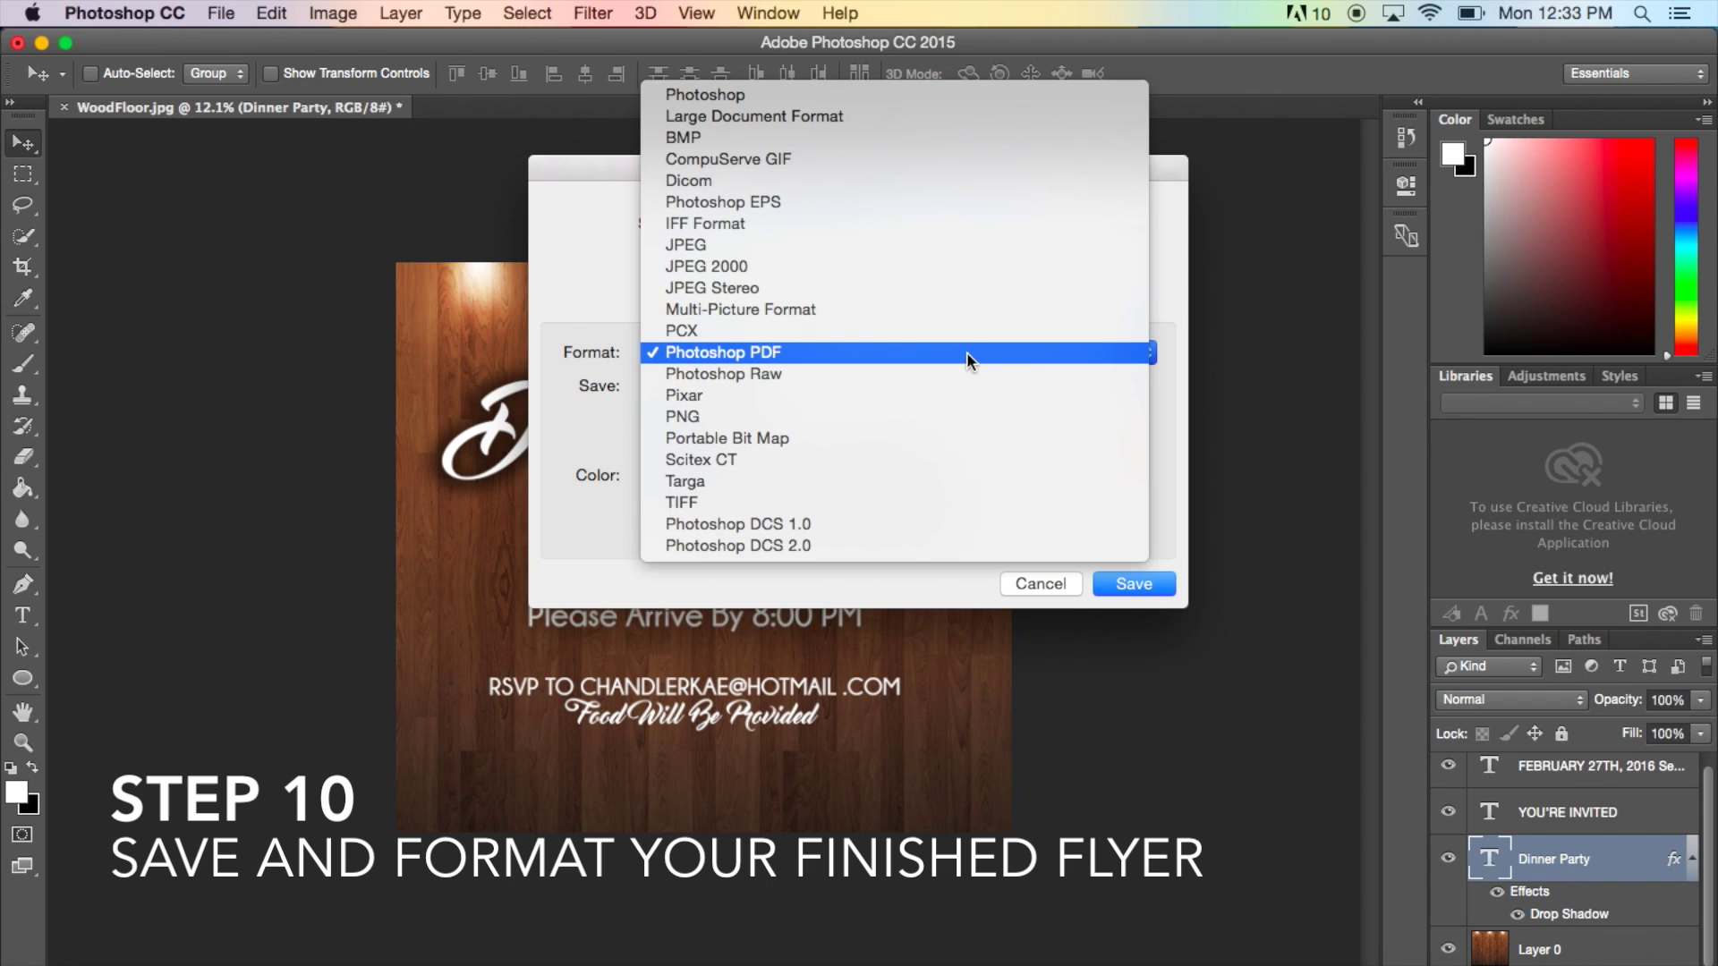
pyautogui.click(966, 352)
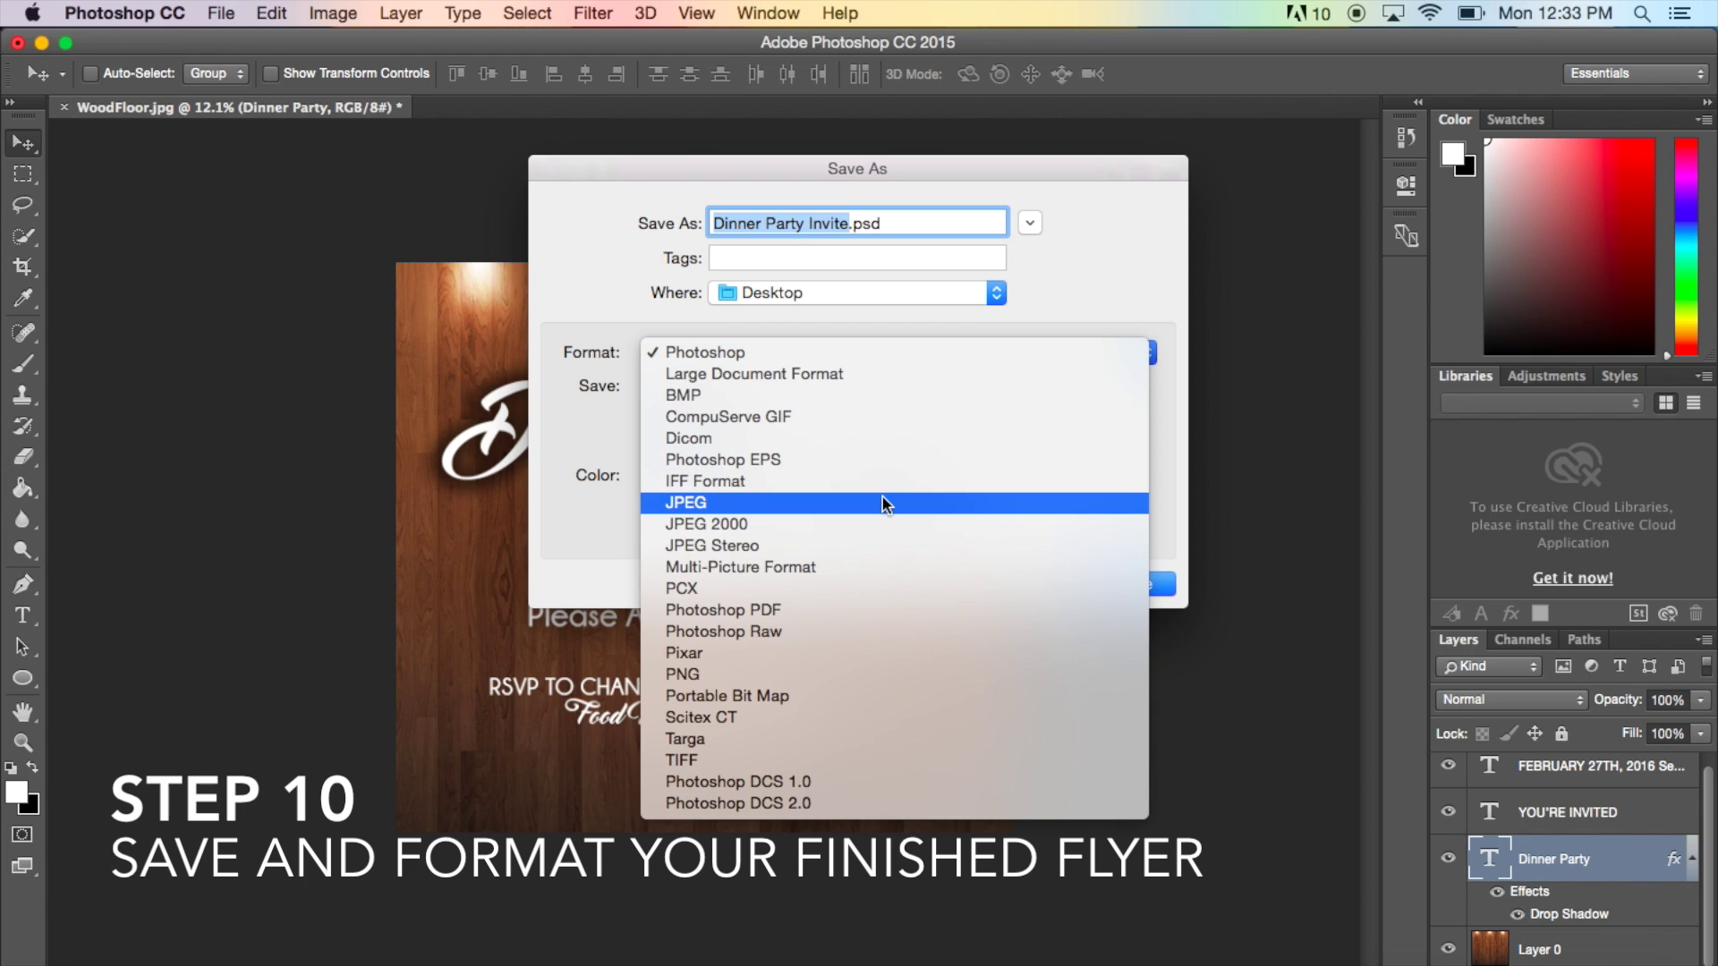
pyautogui.scroll(-2, 882, 500)
pyautogui.scroll(2, 883, 503)
pyautogui.click(882, 503)
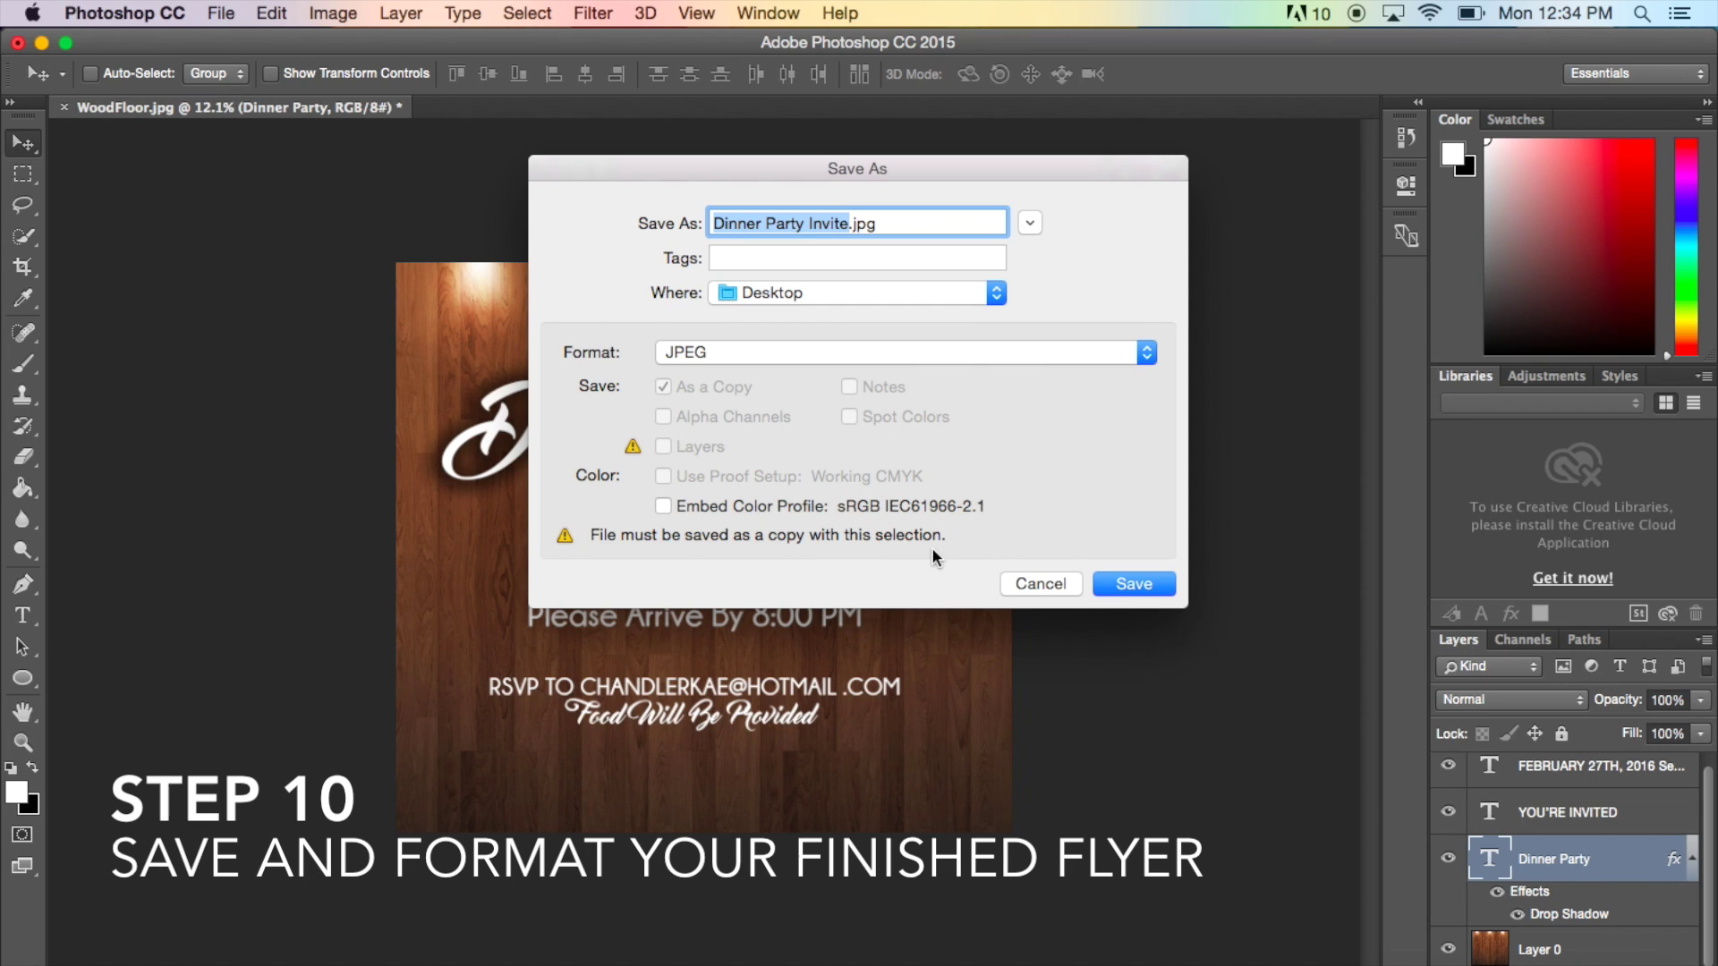
pyautogui.click(1153, 579)
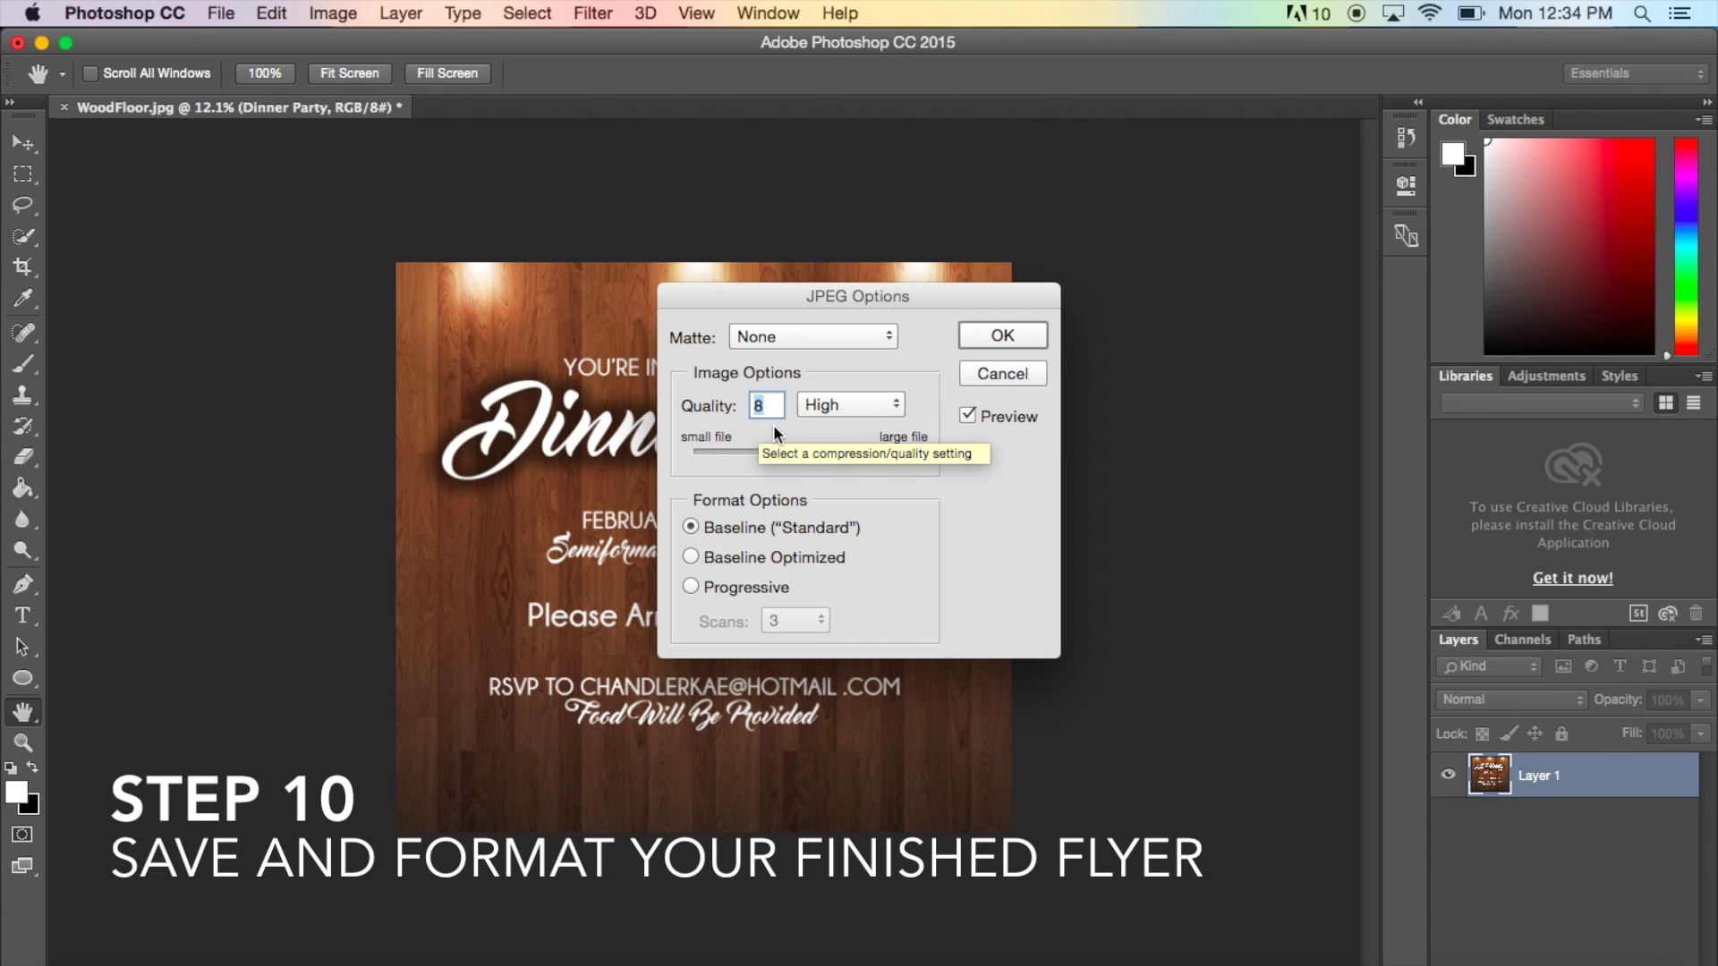
# - Accept JPEG Options at Quality 8 (High), Baseline Standard
pyautogui.click(1003, 337)
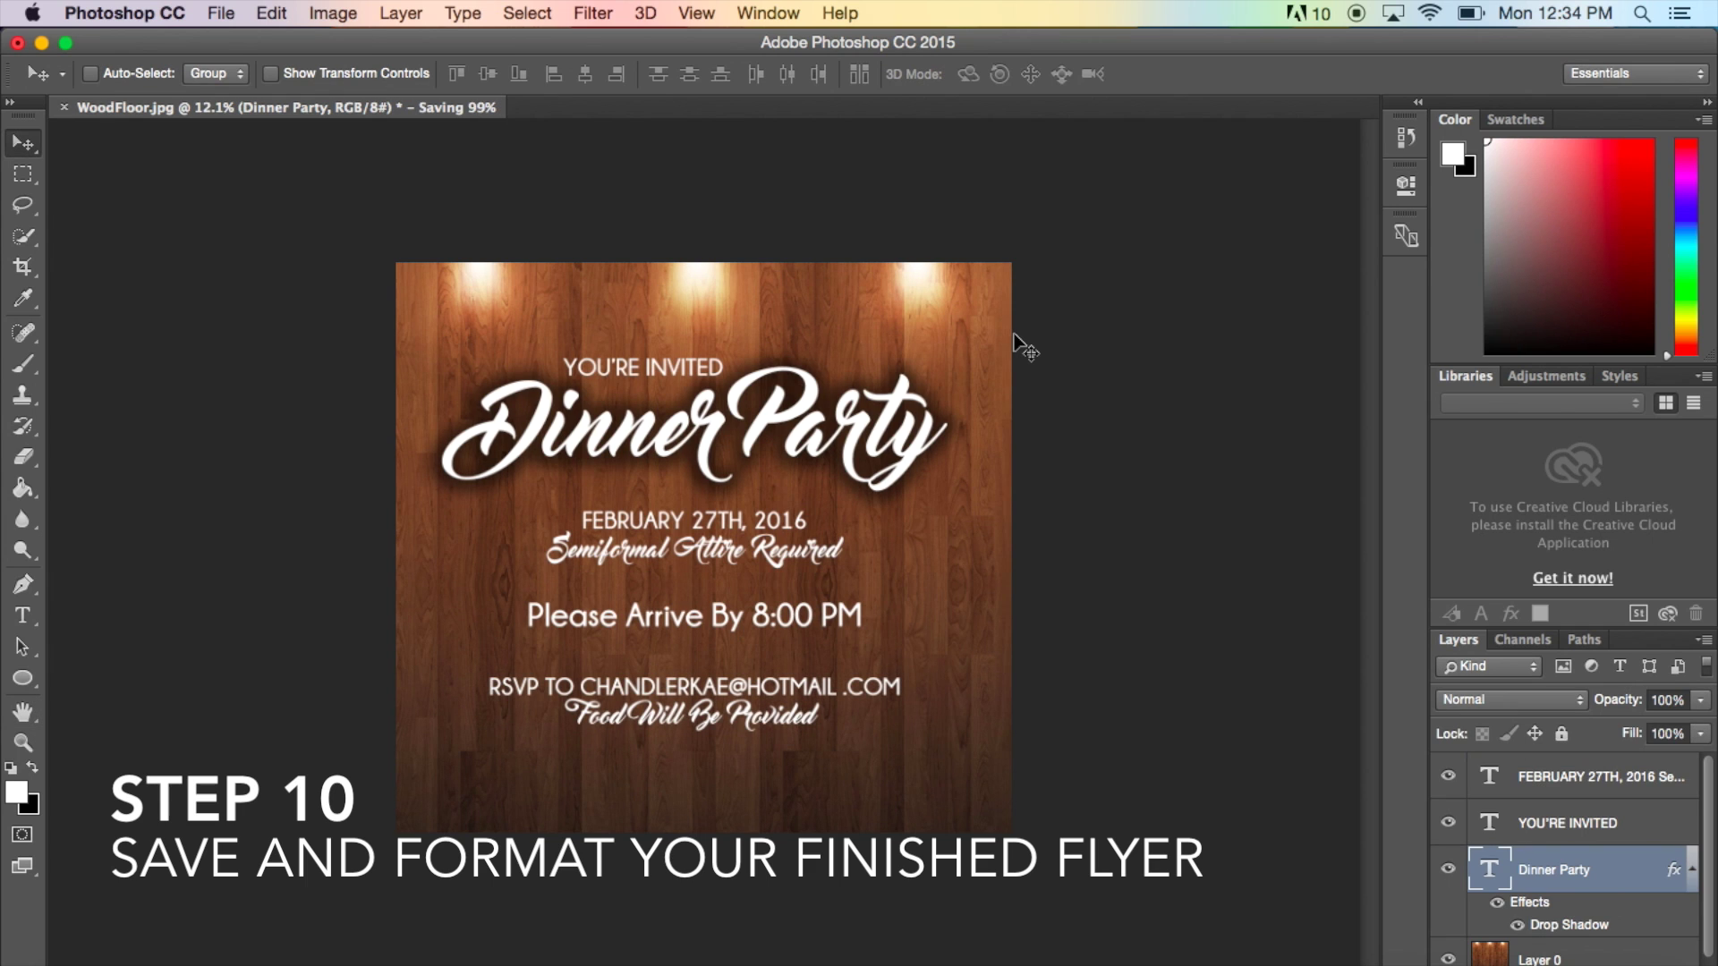